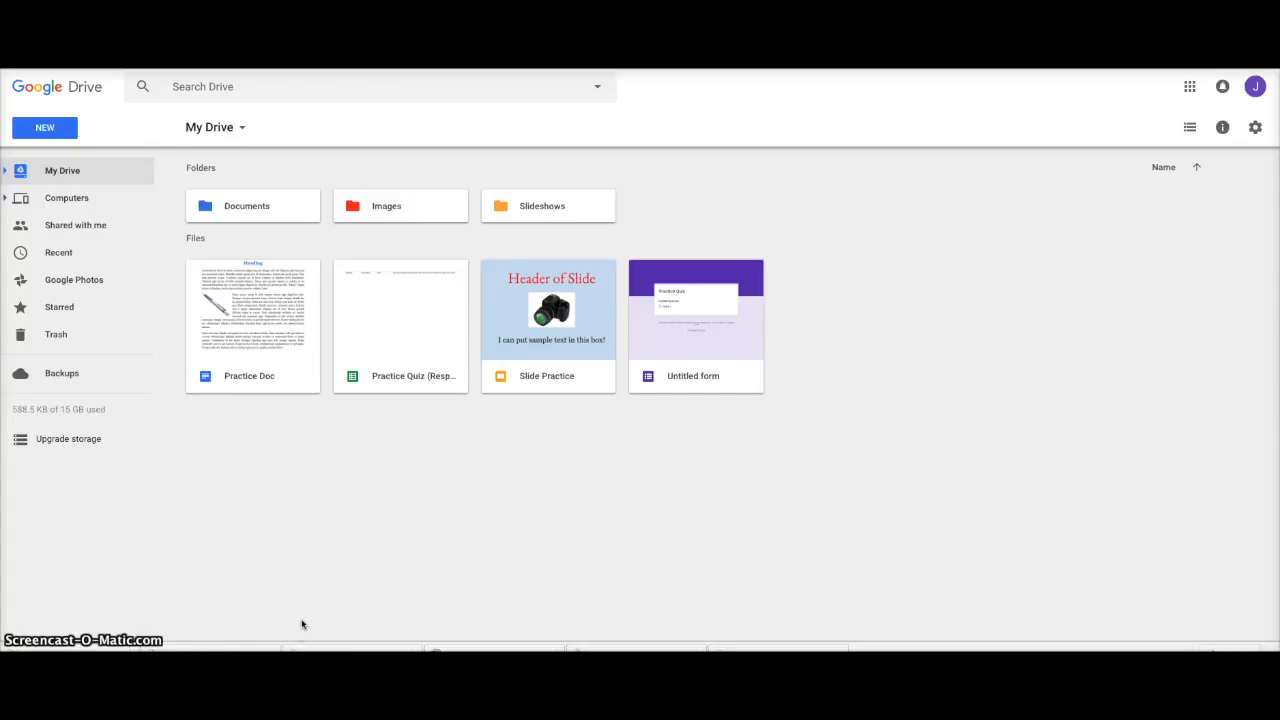
# Step: Open the Untitled form from My Drive in Google Forms
pyautogui.doubleClick(677, 339)
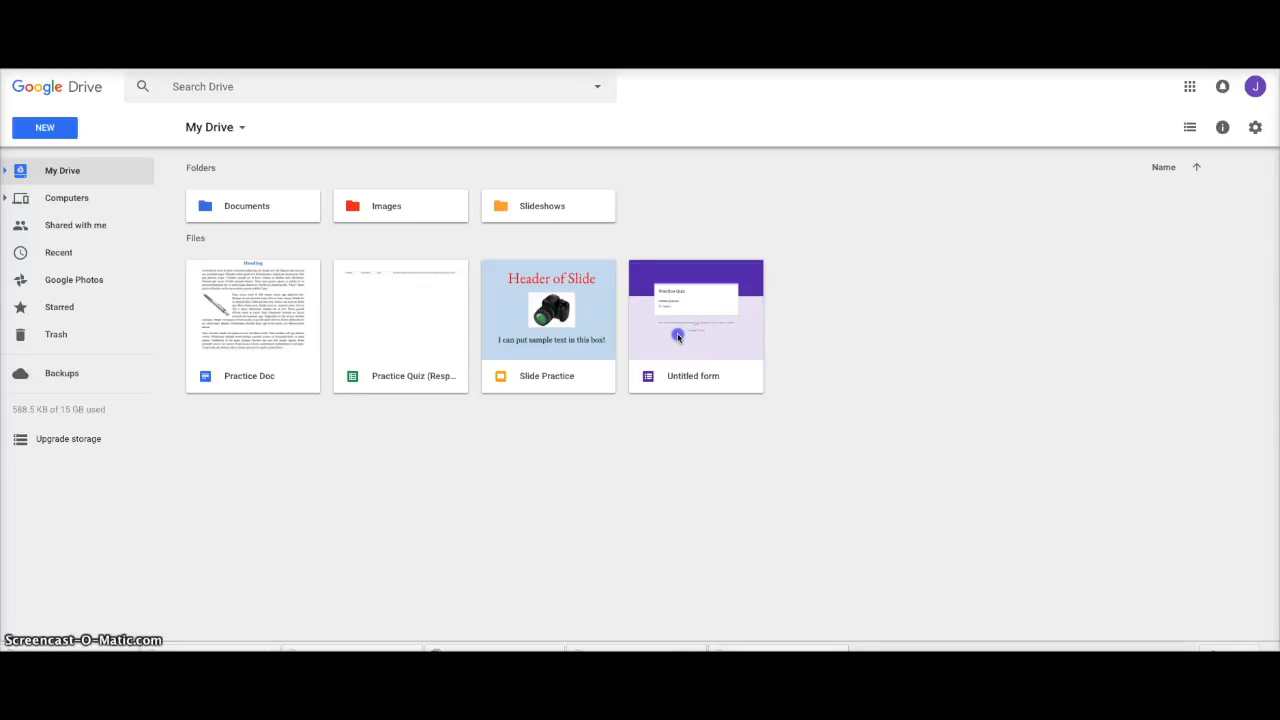
# Step: Name the form Practice Quiz
pyautogui.scroll(-1, 545, 332)
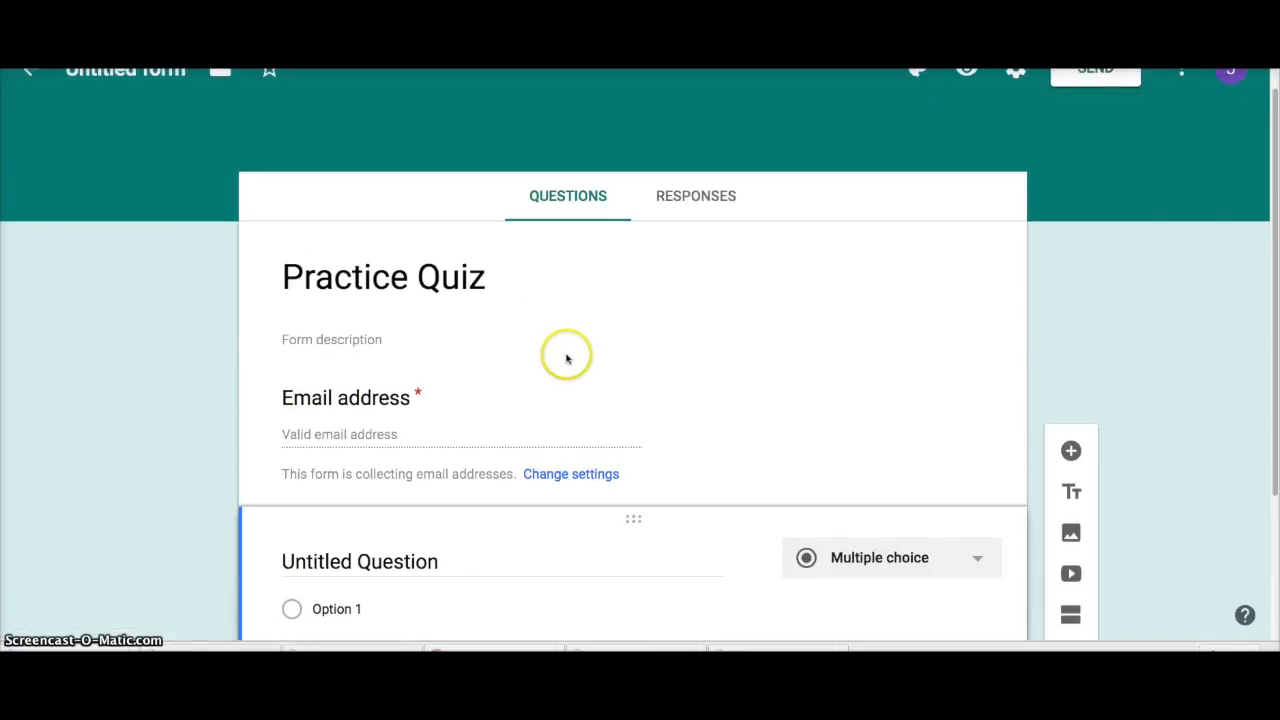
pyautogui.scroll(1, 464, 309)
pyautogui.click(135, 102)
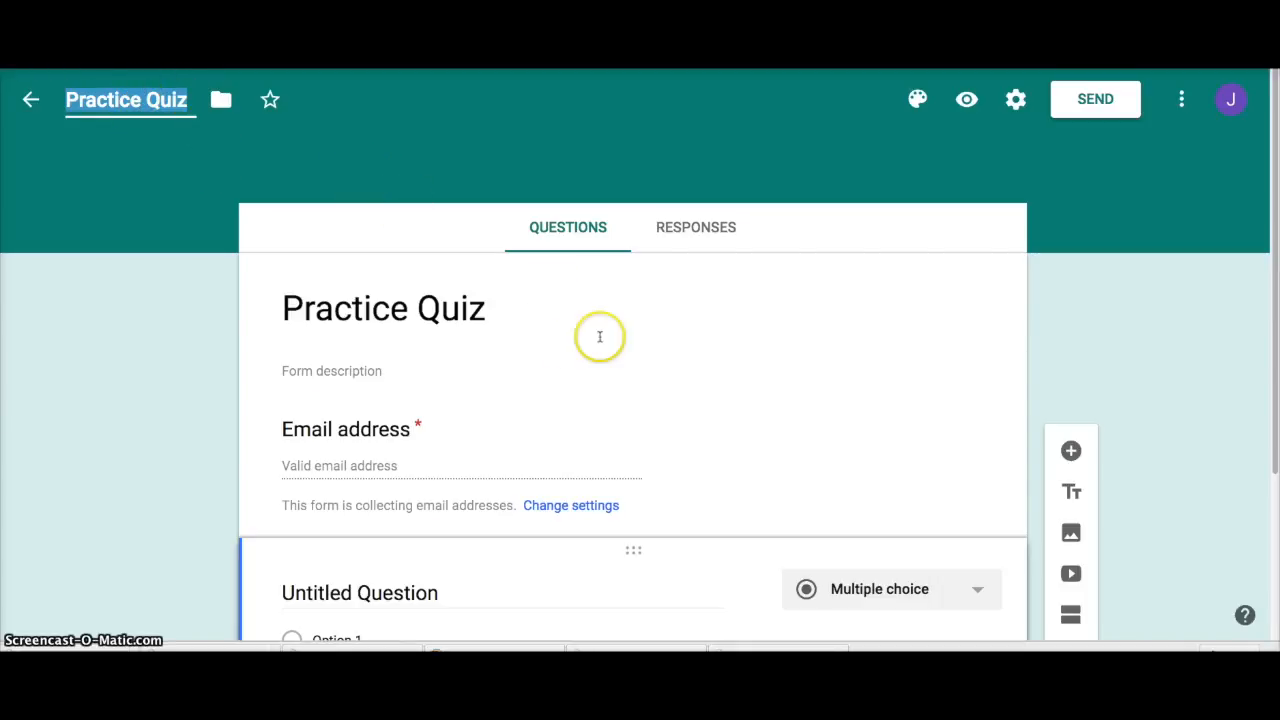
# Step: Word the first question 'Which pet likes to purr and say Meow'
pyautogui.scroll(-2, 542, 397)
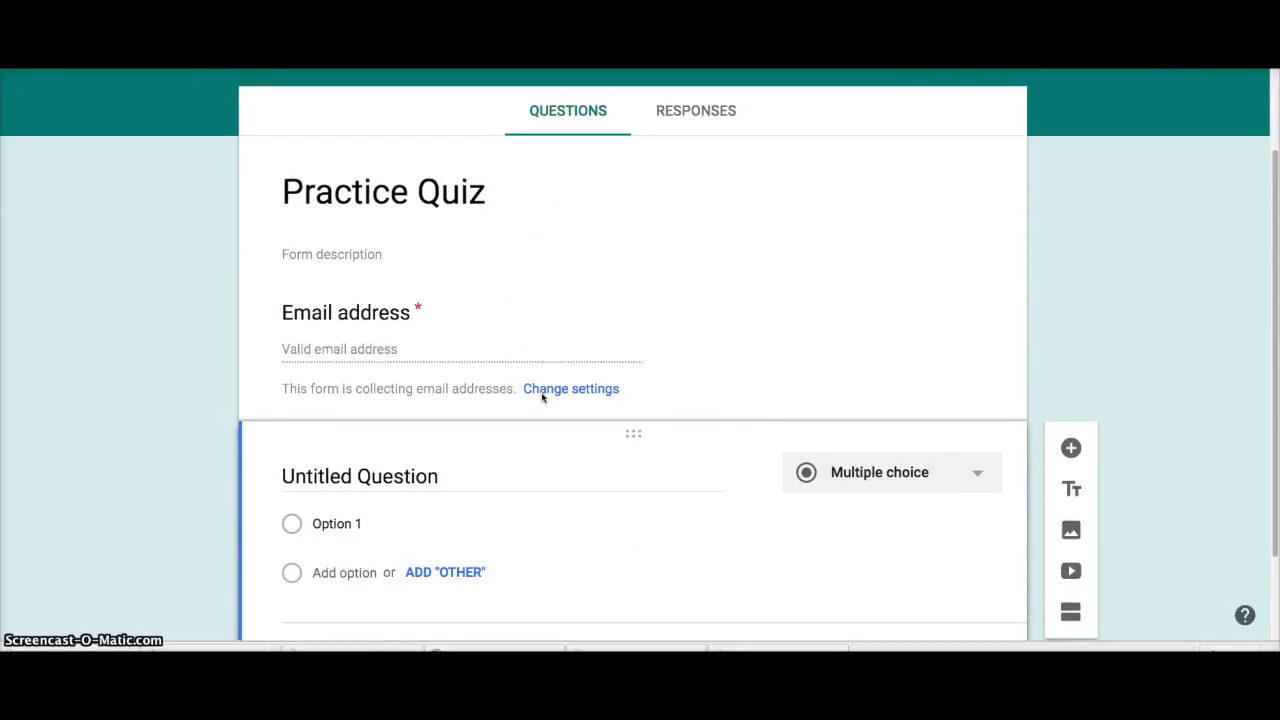
pyautogui.scroll(-2, 542, 397)
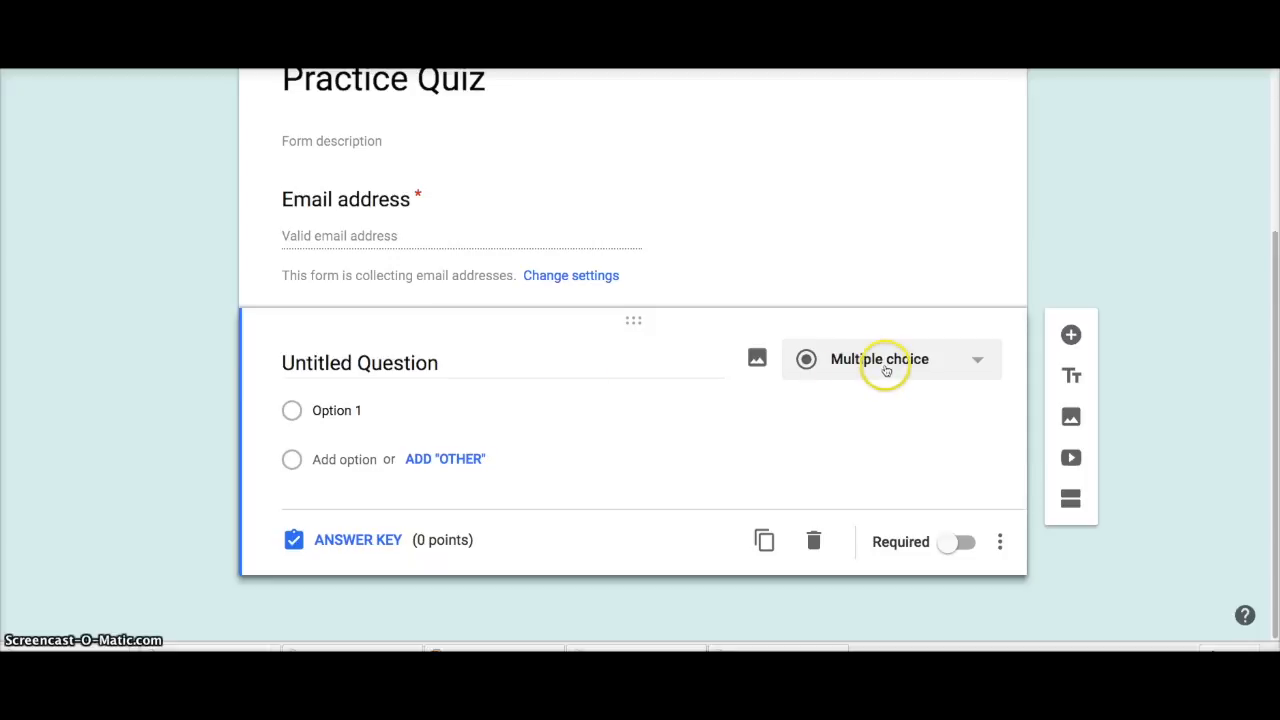
pyautogui.click(460, 366)
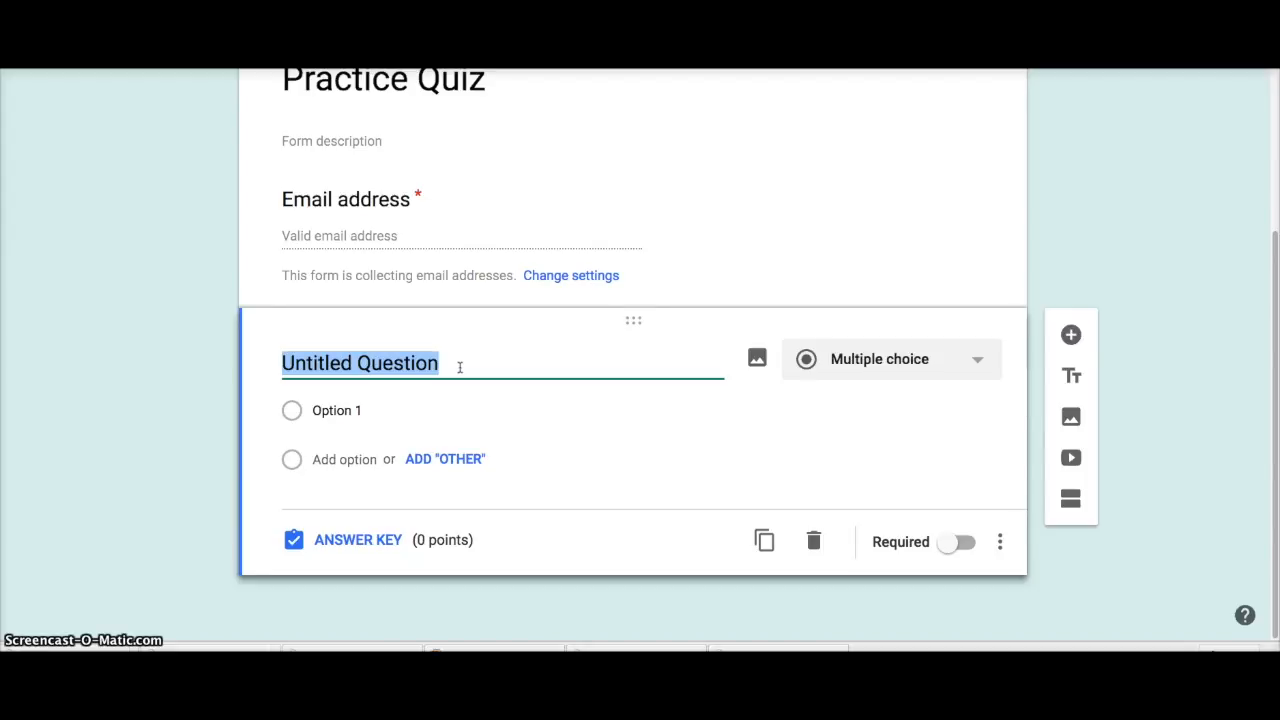
pyautogui.write('Which pet likes to purr and')
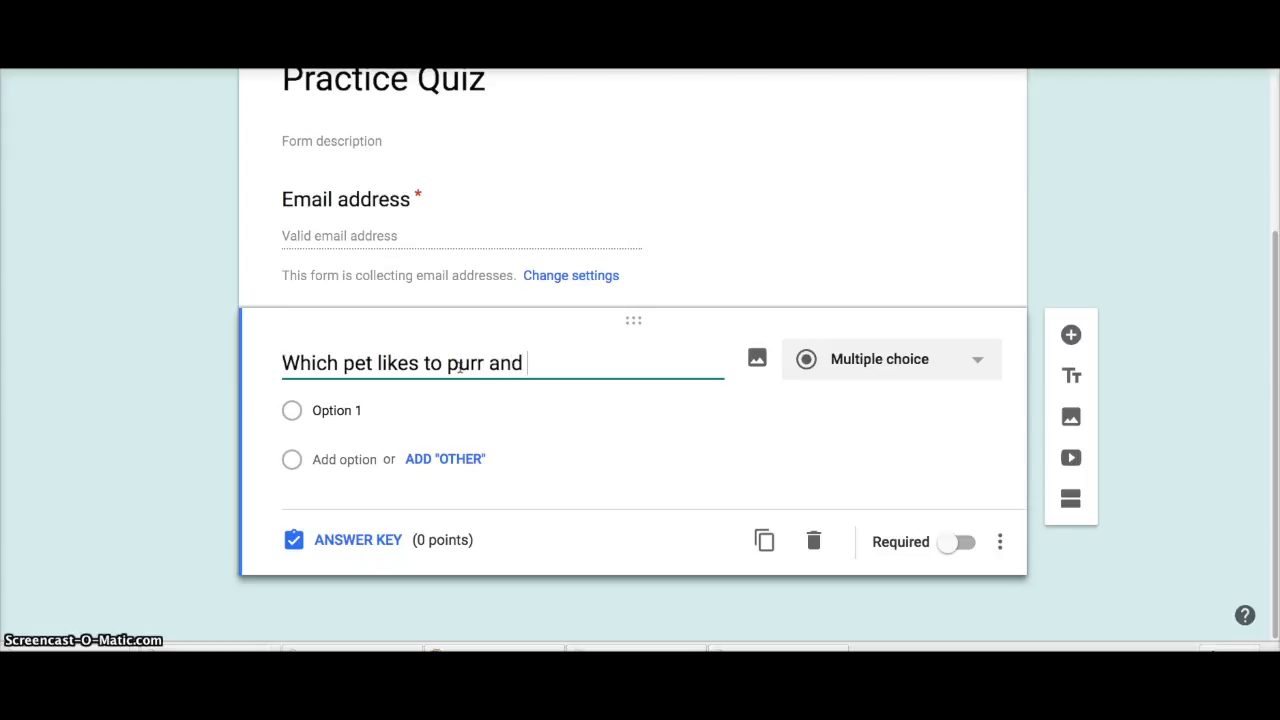
pyautogui.write('ow')
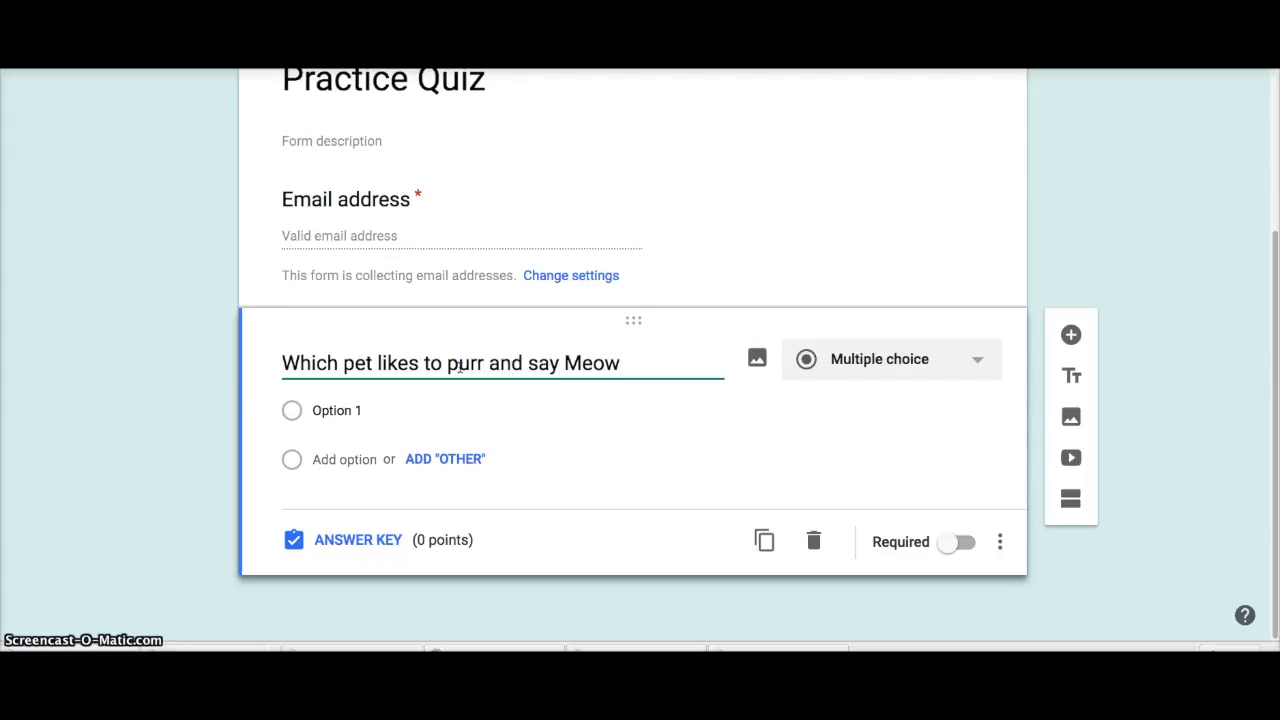
# Step: Give the Meow question the choices Cat, Bird, Lizard and Dog, plus Other
pyautogui.click(323, 409)
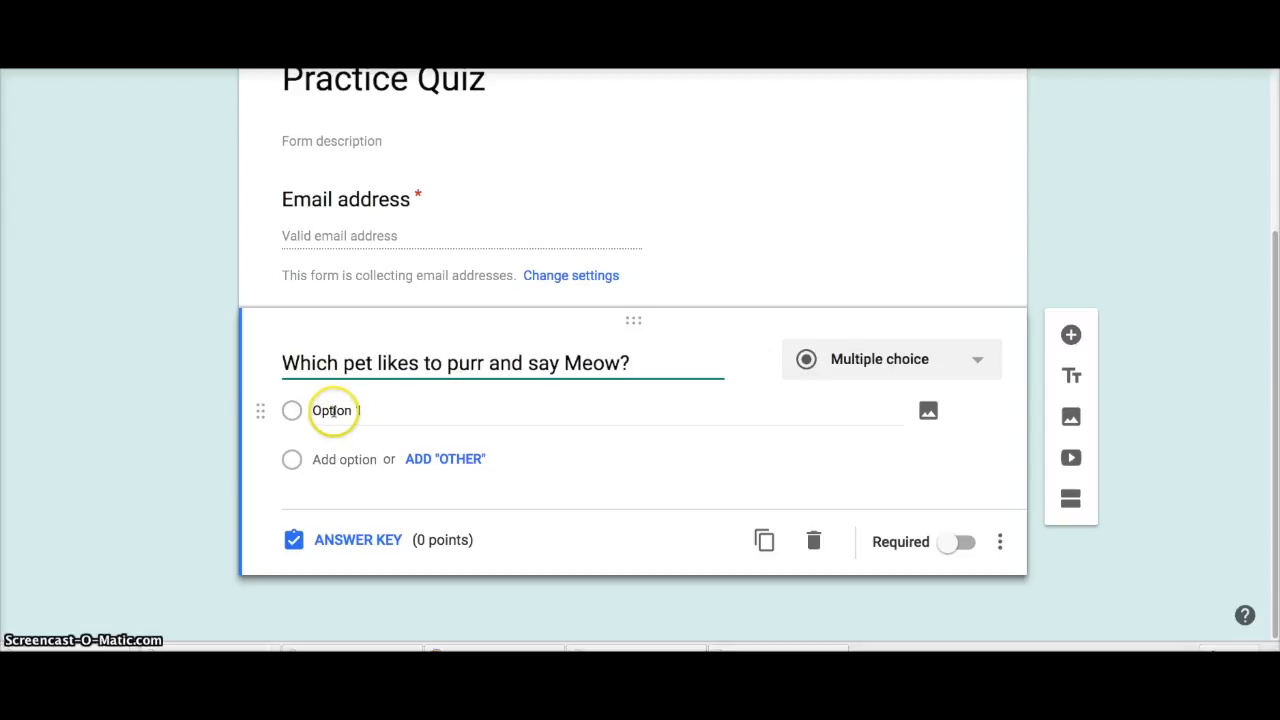
pyautogui.write('Cat')
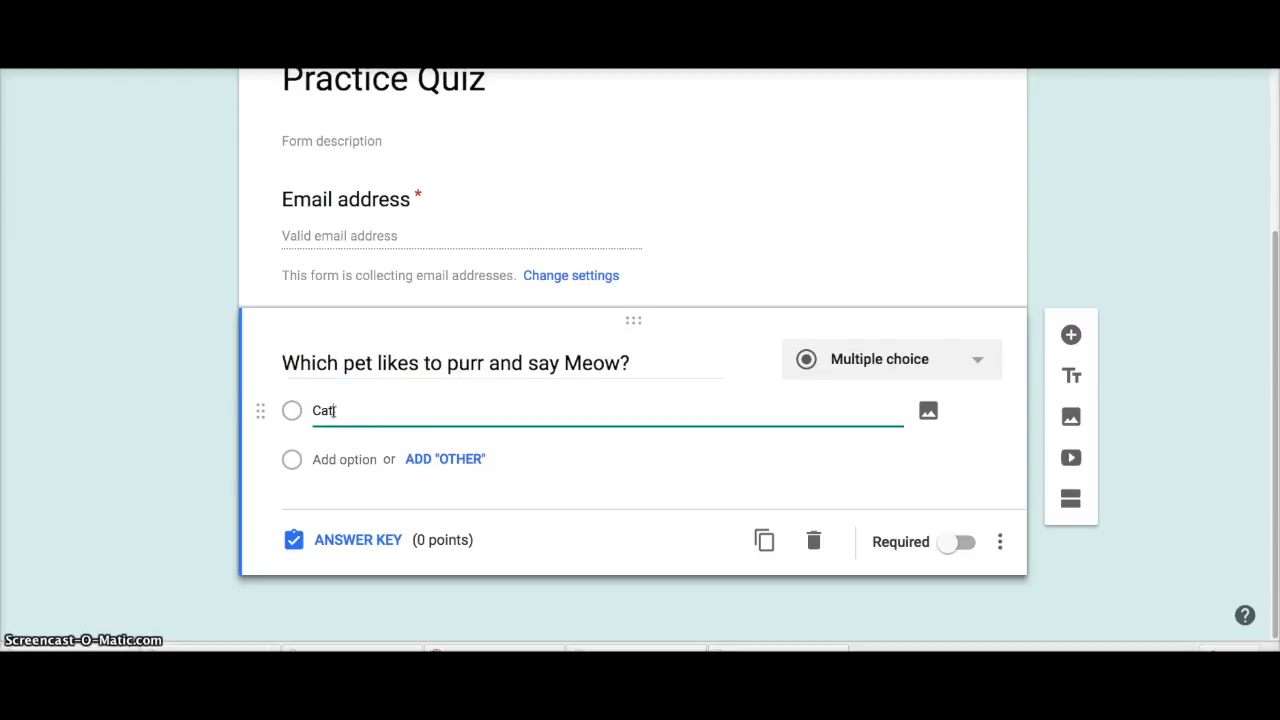
pyautogui.click(442, 459)
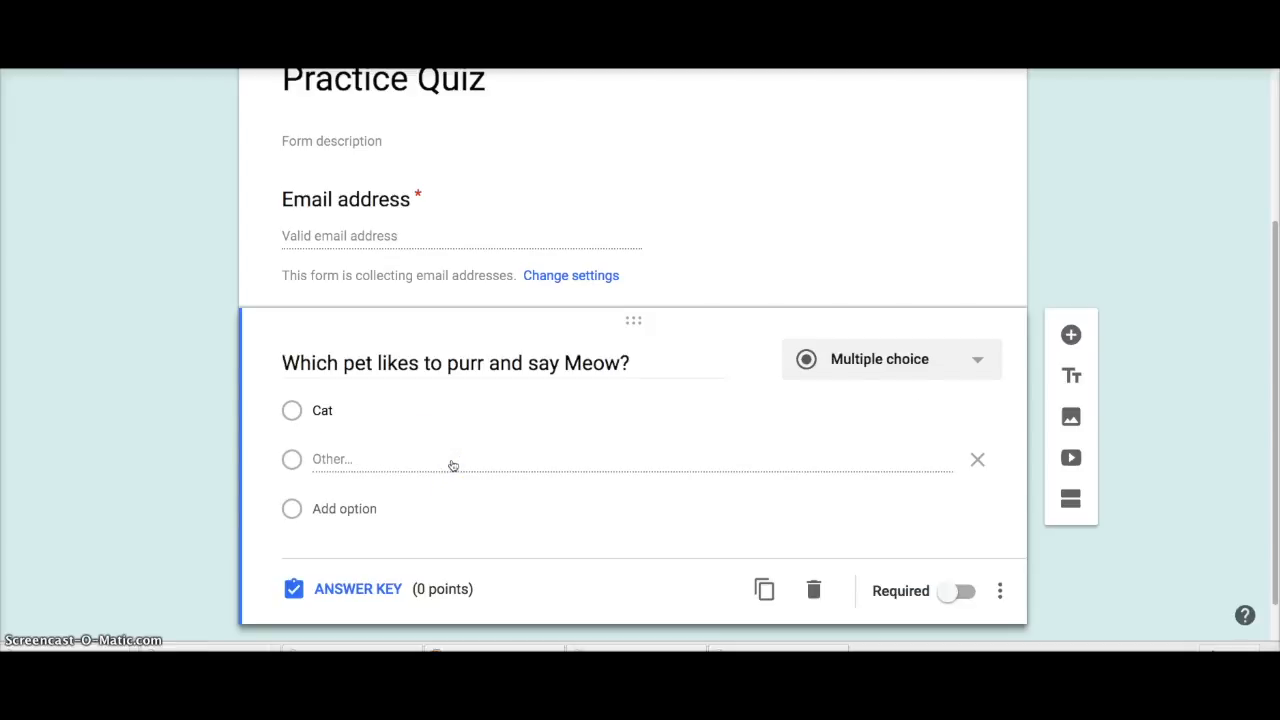
pyautogui.click(370, 509)
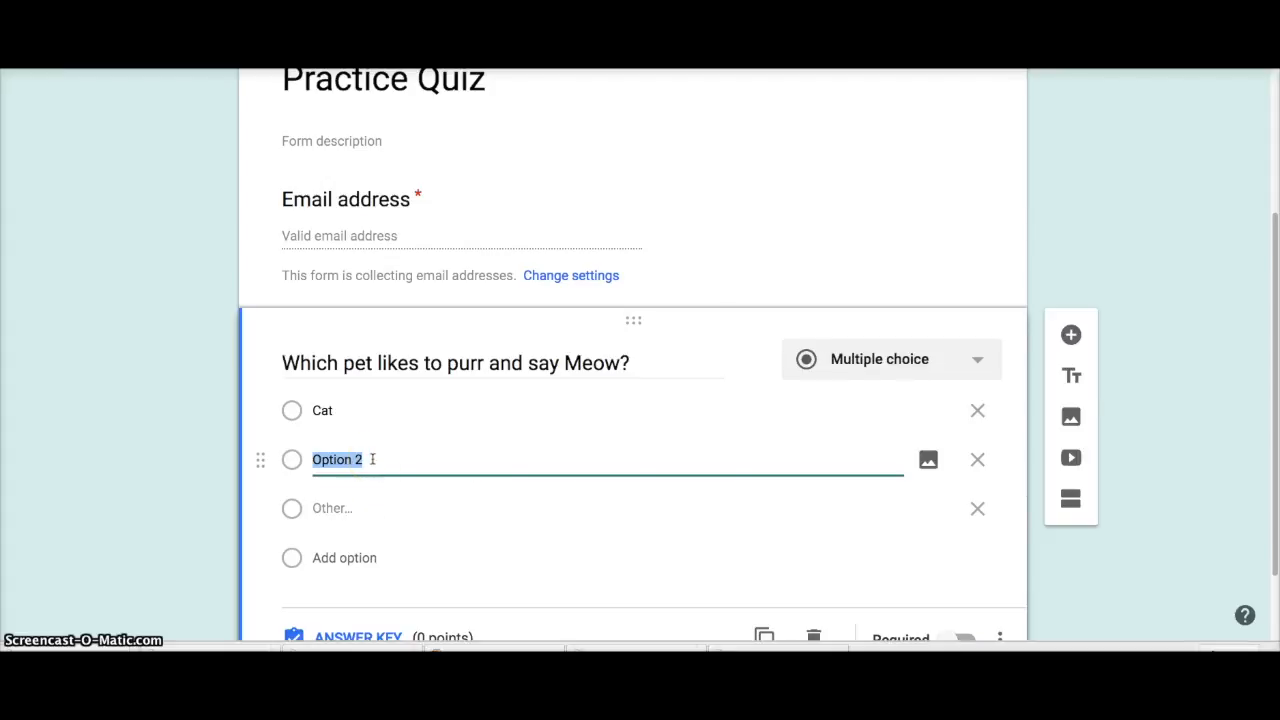
pyautogui.write('Bird')
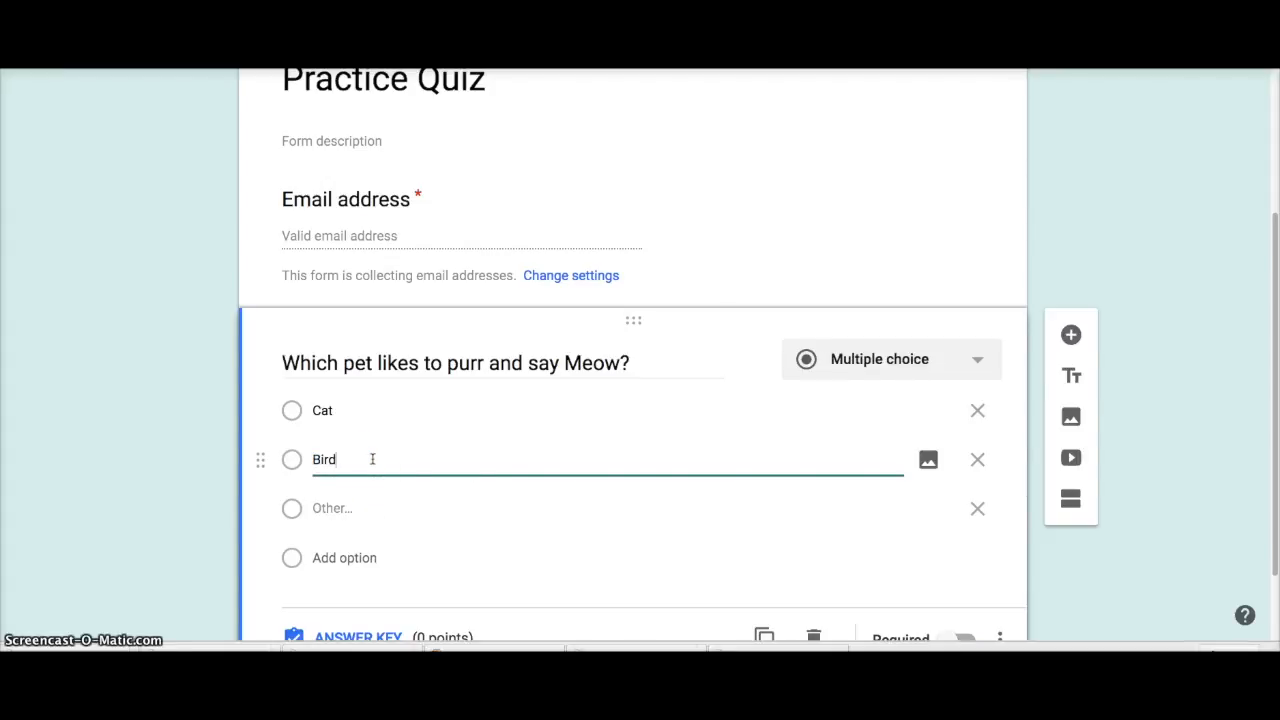
pyautogui.click(341, 558)
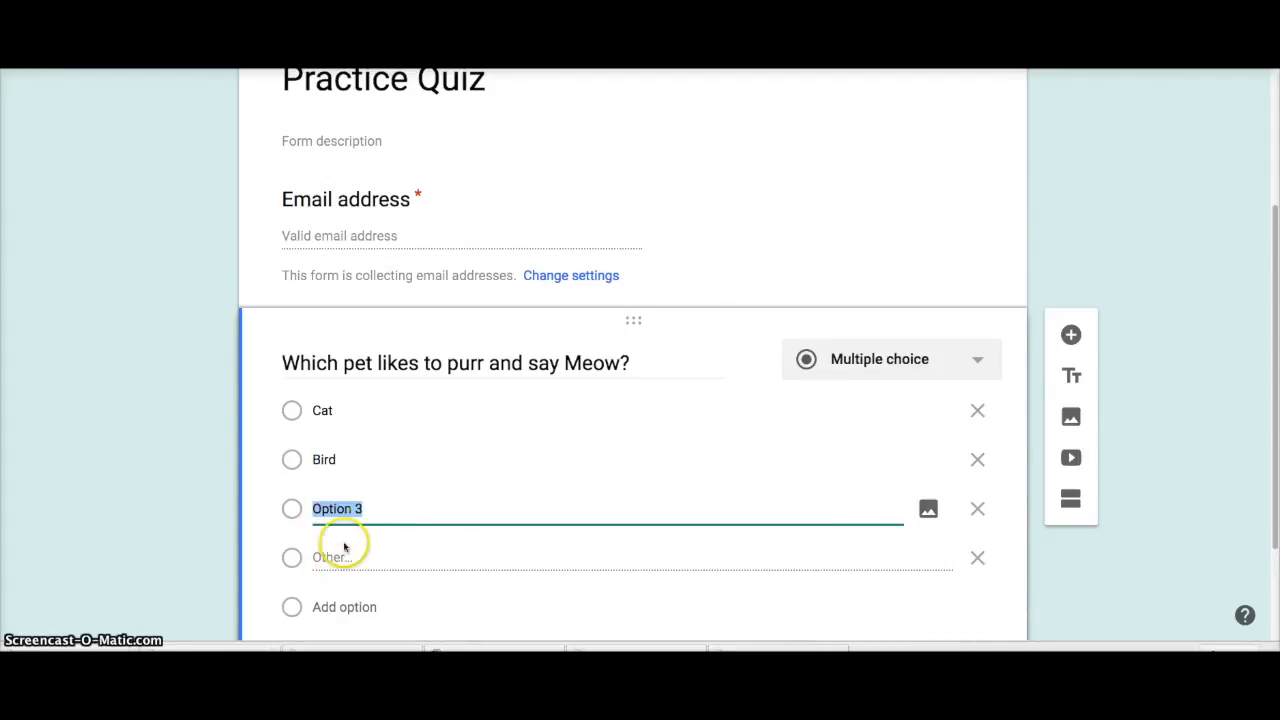
pyautogui.write('Liza')
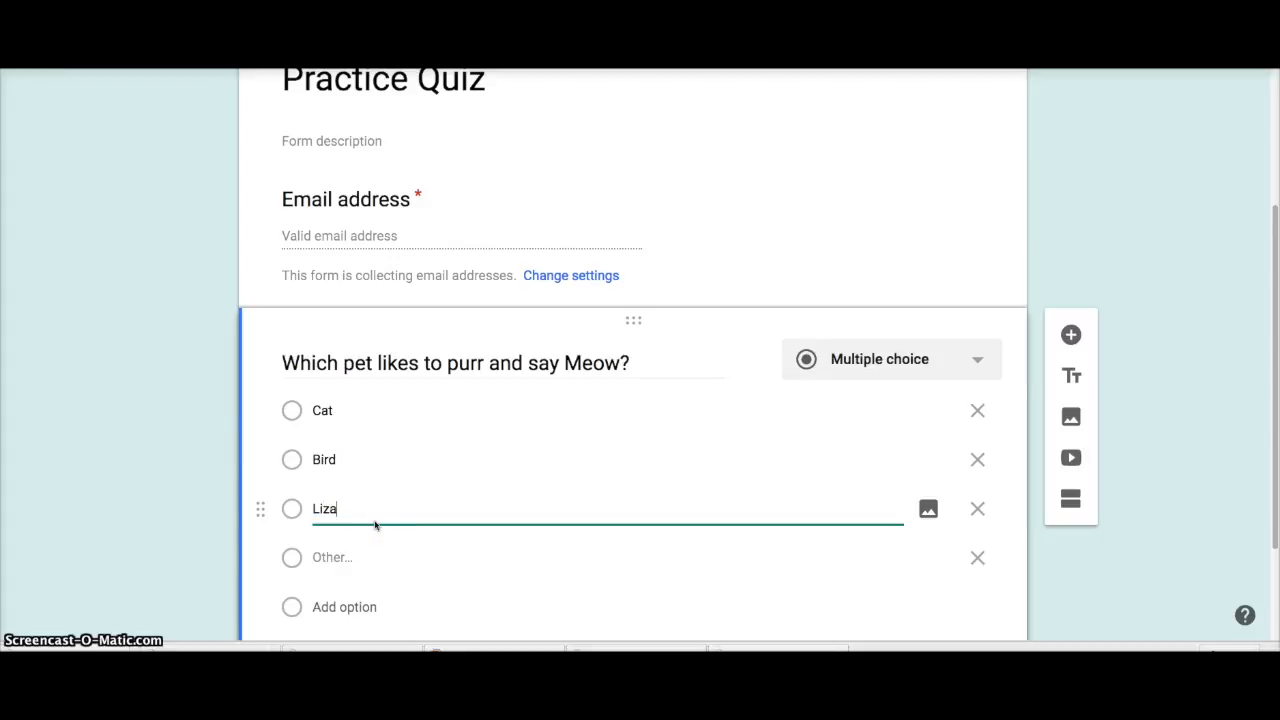
pyautogui.write('rd')
pyautogui.click(340, 607)
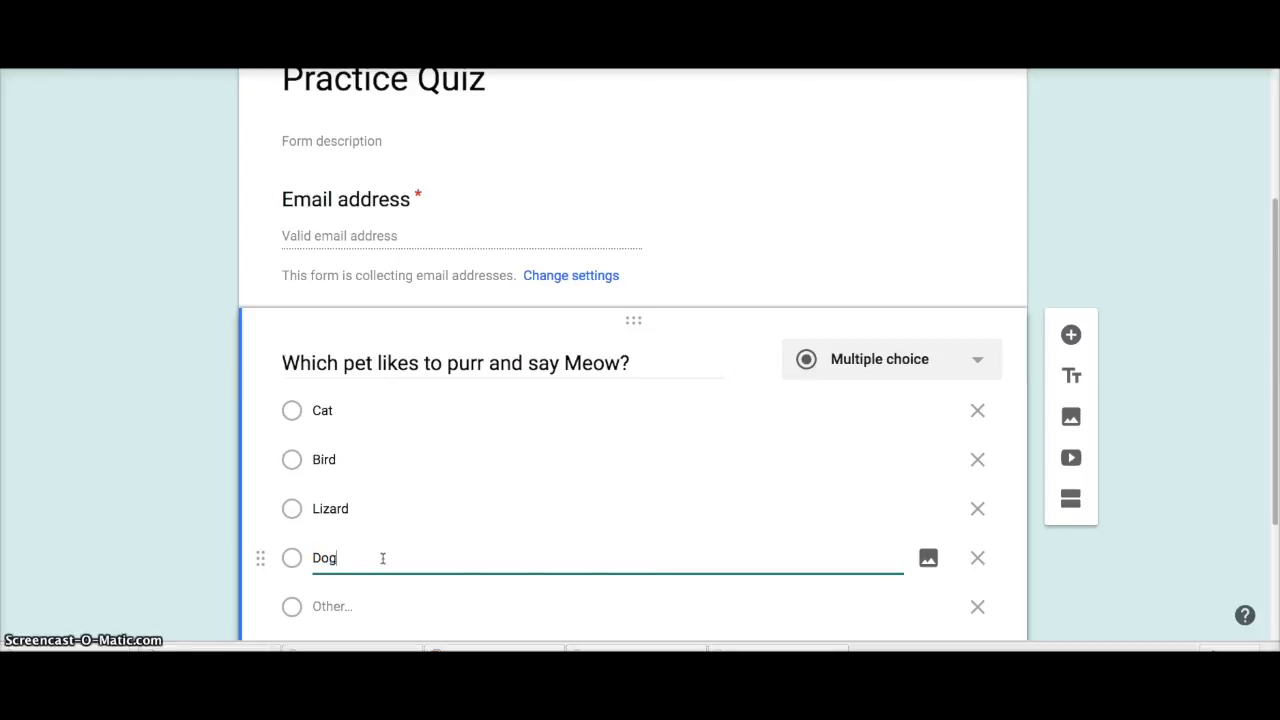
pyautogui.scroll(-3, 489, 543)
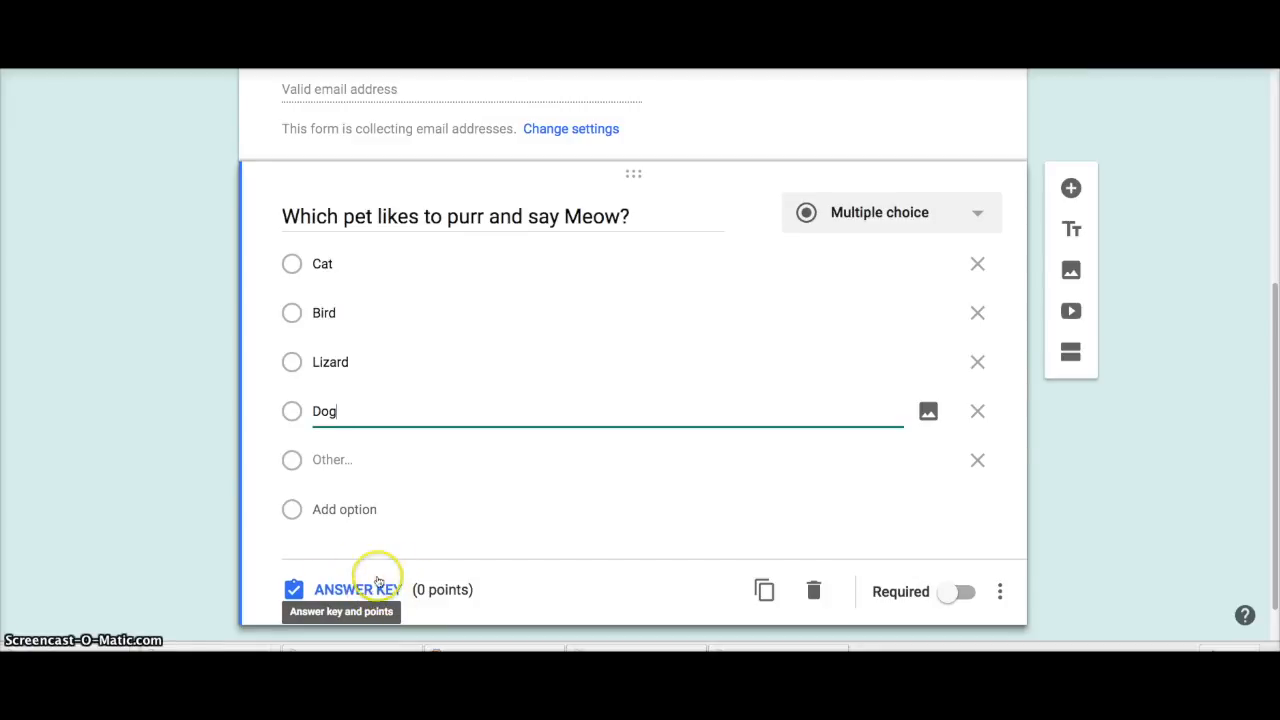
# Step: Make the Meow question required, with Cat as the correct answer worth 25 points
pyautogui.click(964, 592)
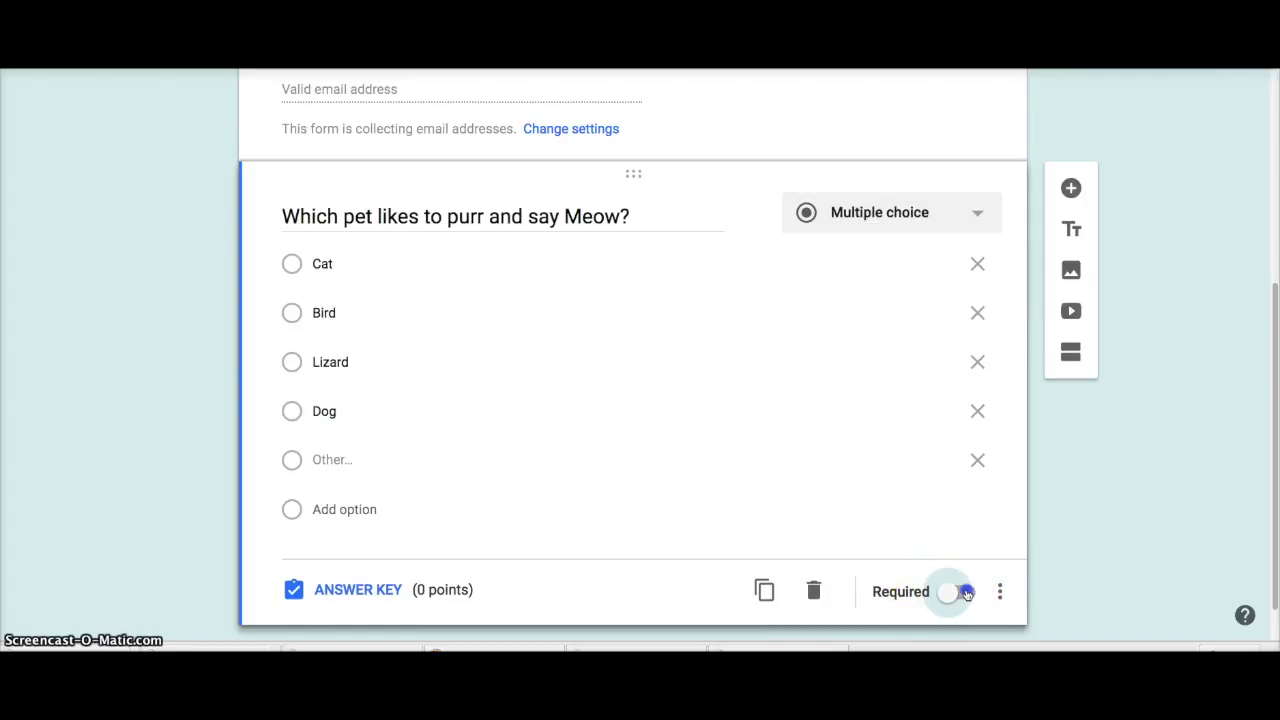
pyautogui.click(360, 590)
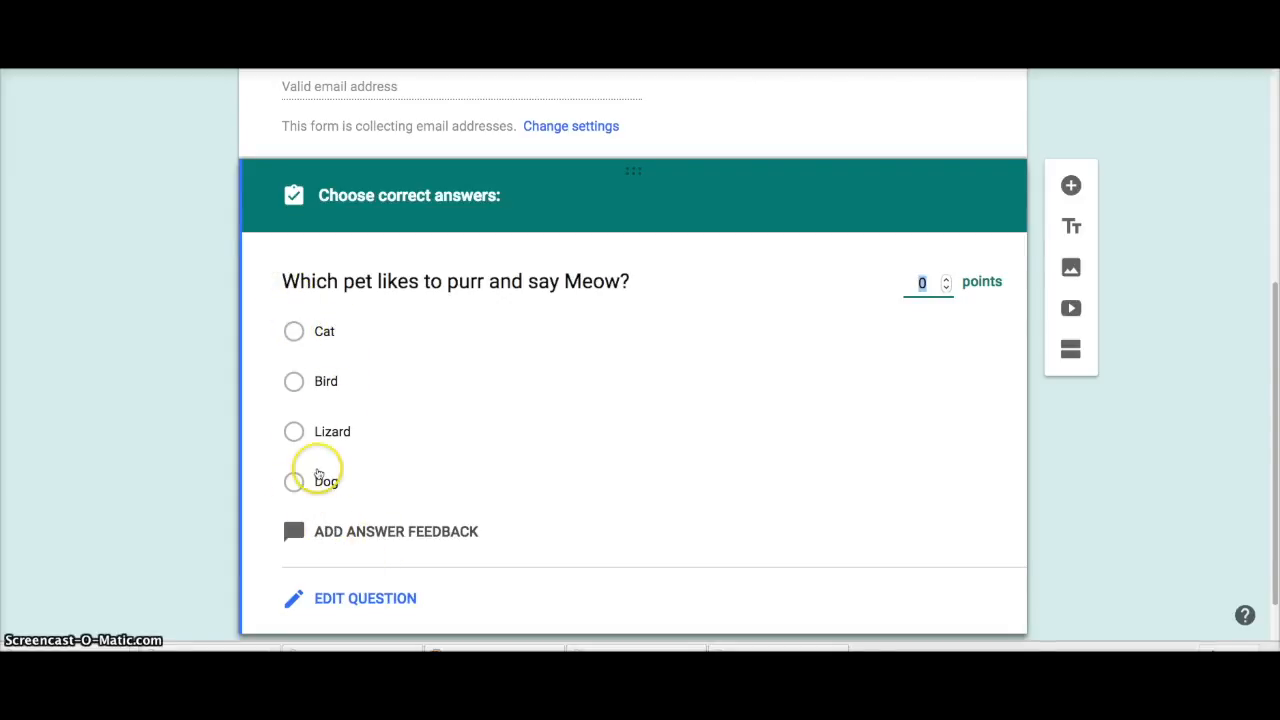
pyautogui.click(294, 333)
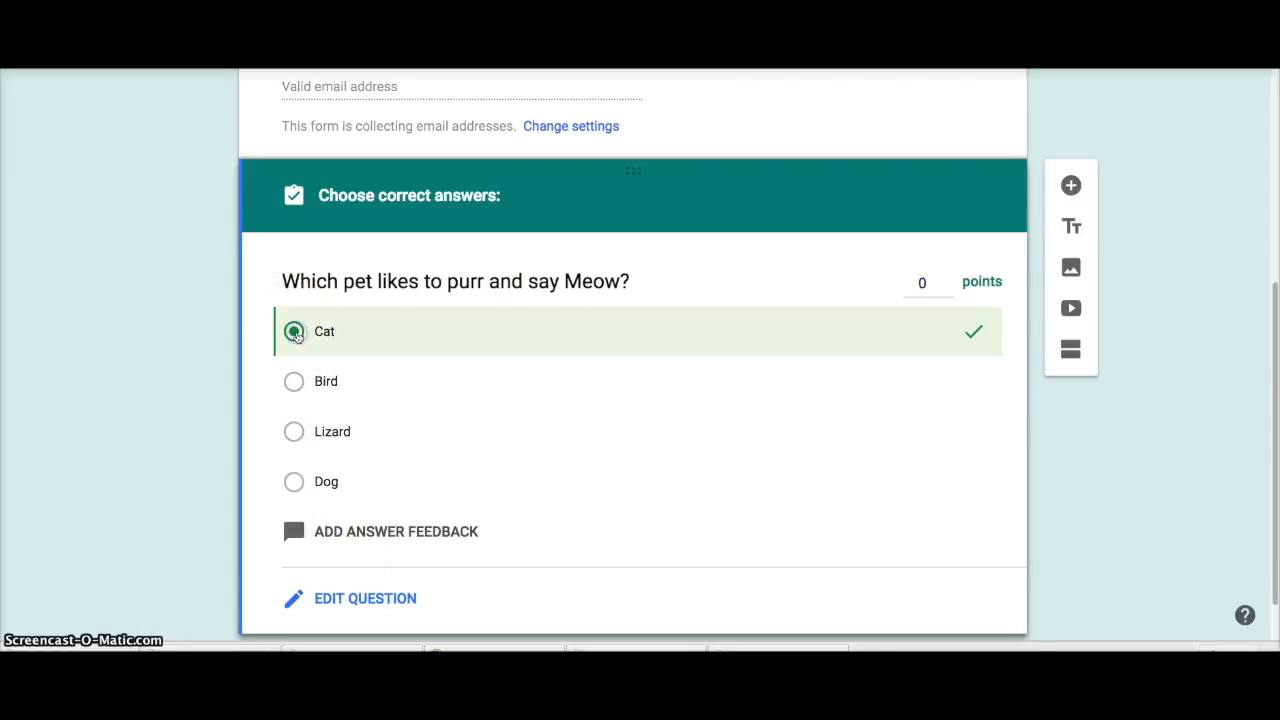
pyautogui.click(922, 280)
pyautogui.write('25')
pyautogui.click(834, 587)
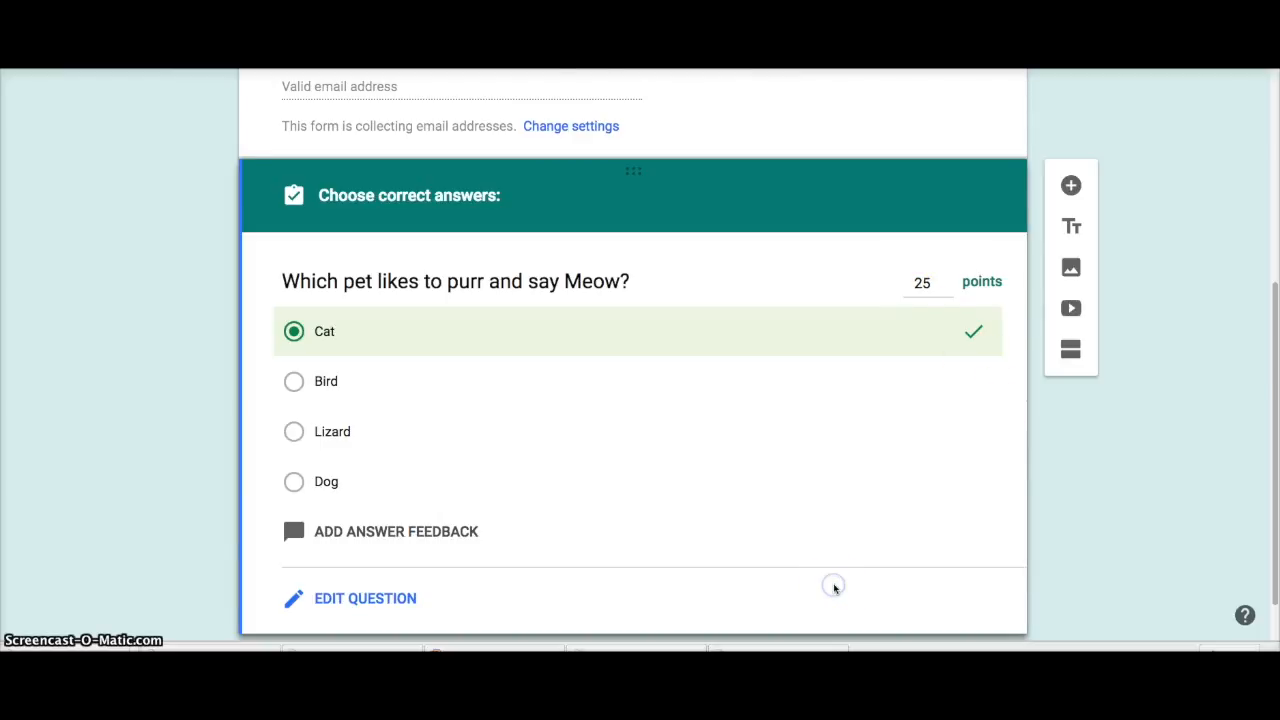
pyautogui.scroll(-1, 834, 587)
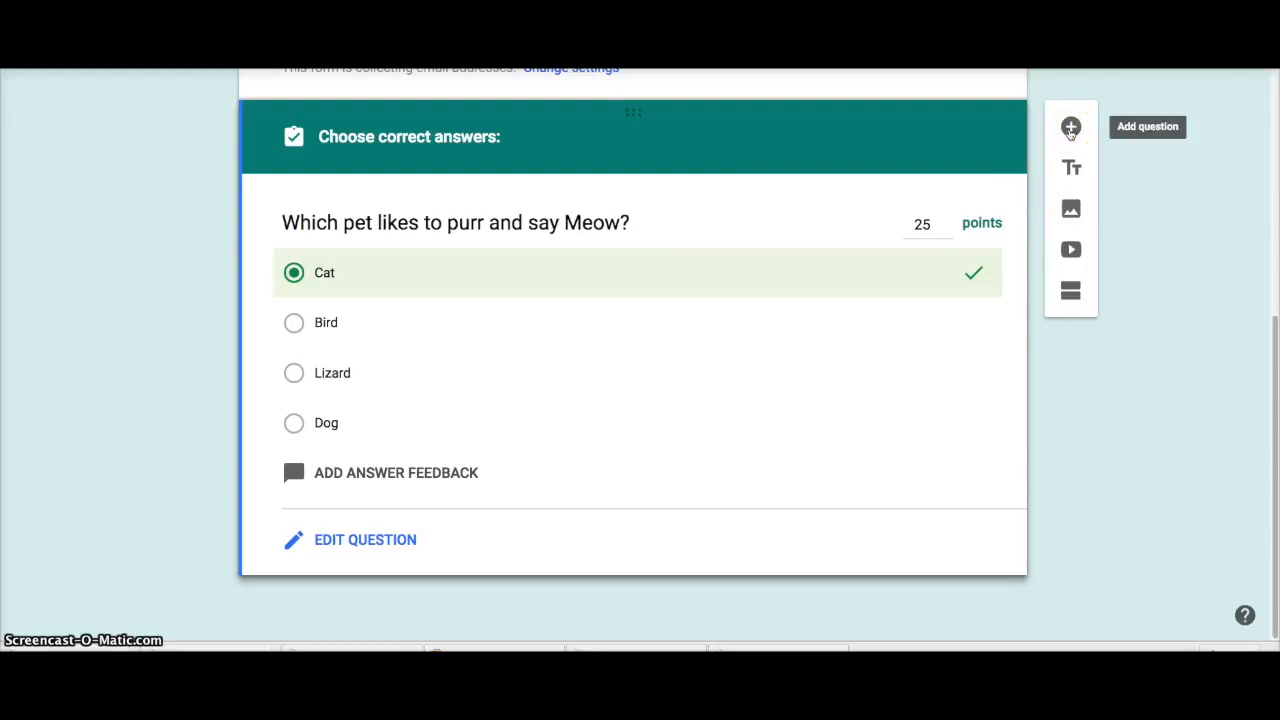
# Step: Add a second multiple-choice question titled 'What Type of Animal is This'
pyautogui.click(1070, 128)
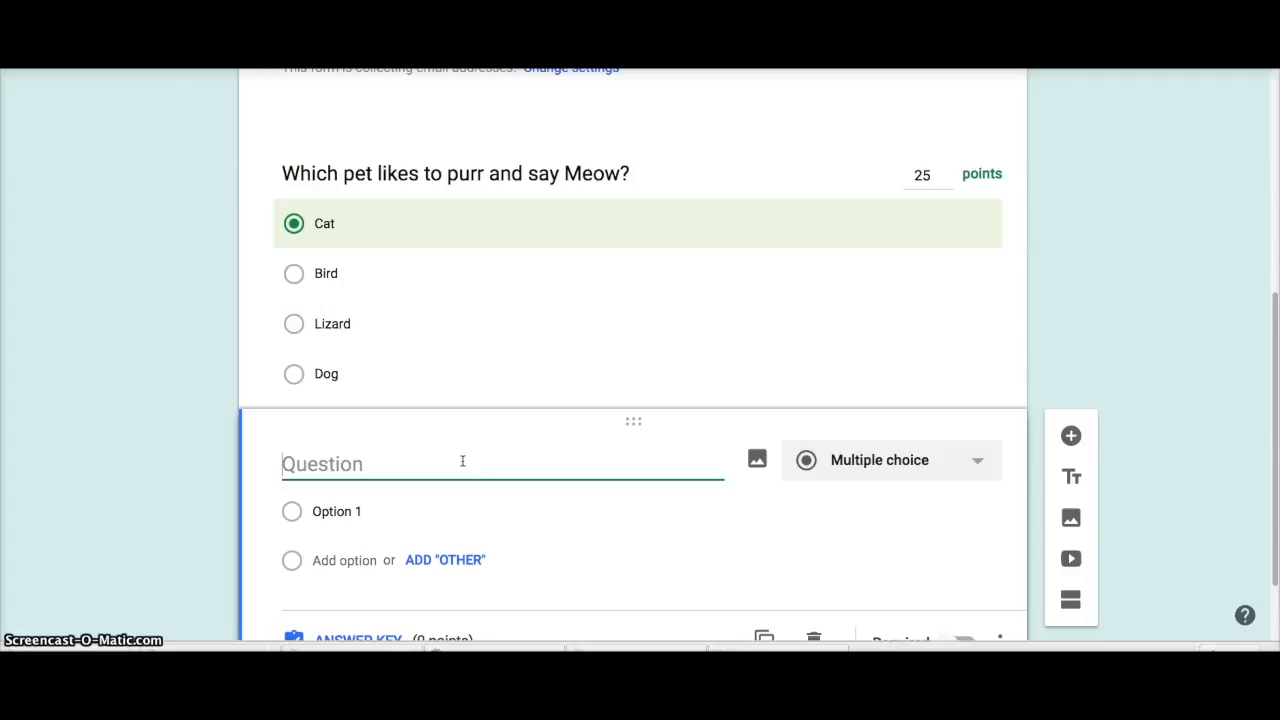
pyautogui.write('What Type of A')
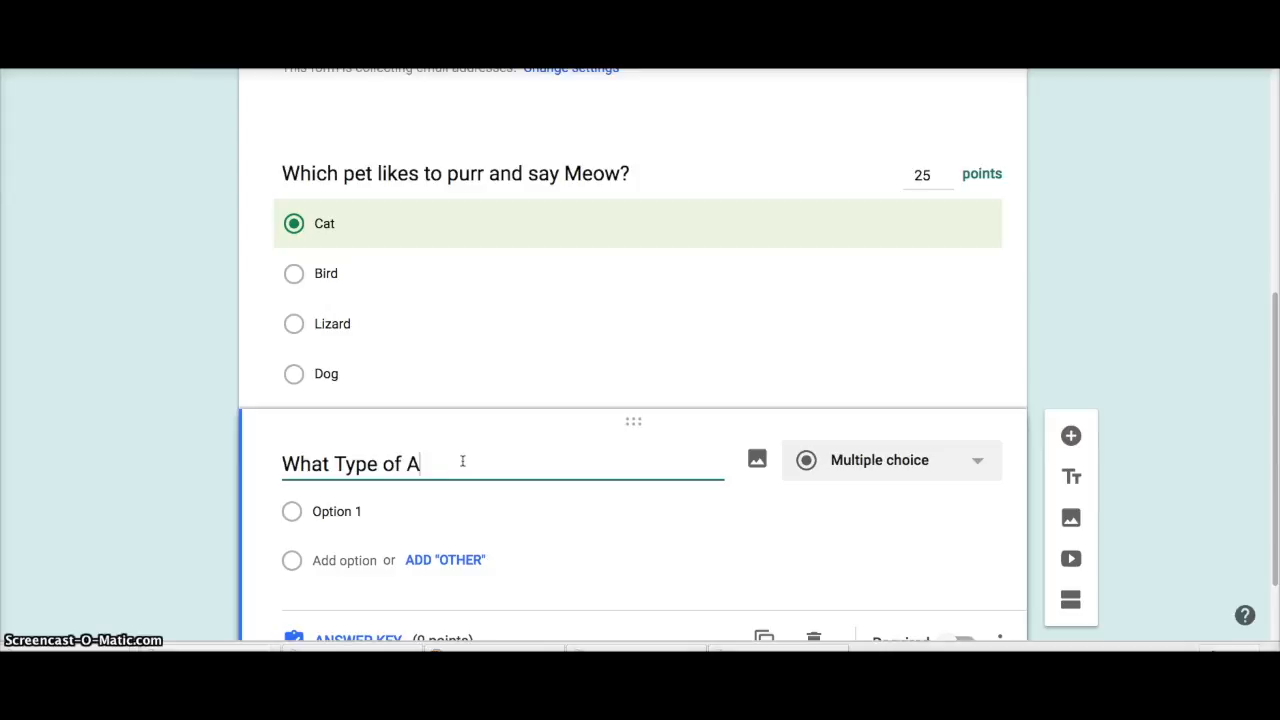
pyautogui.write('nimal is This?')
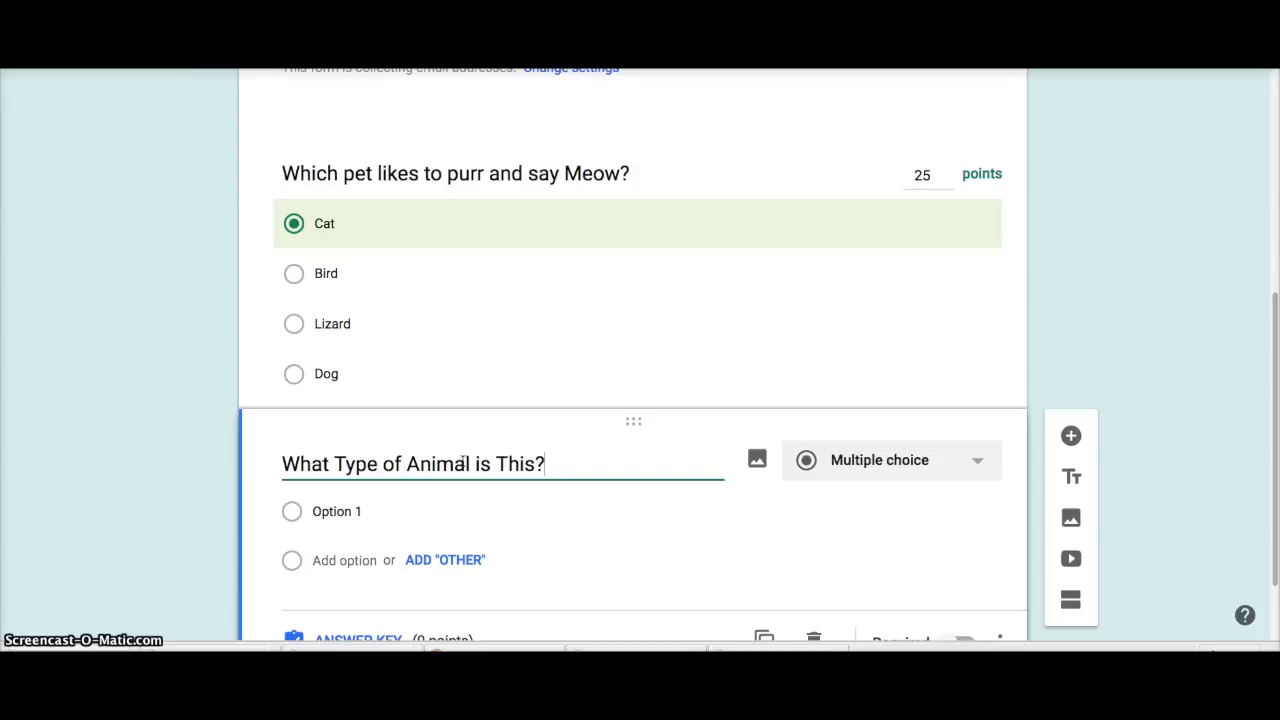
# Step: Insert the cartoon dog picture from the Drive Images folder into the animal question
pyautogui.click(757, 460)
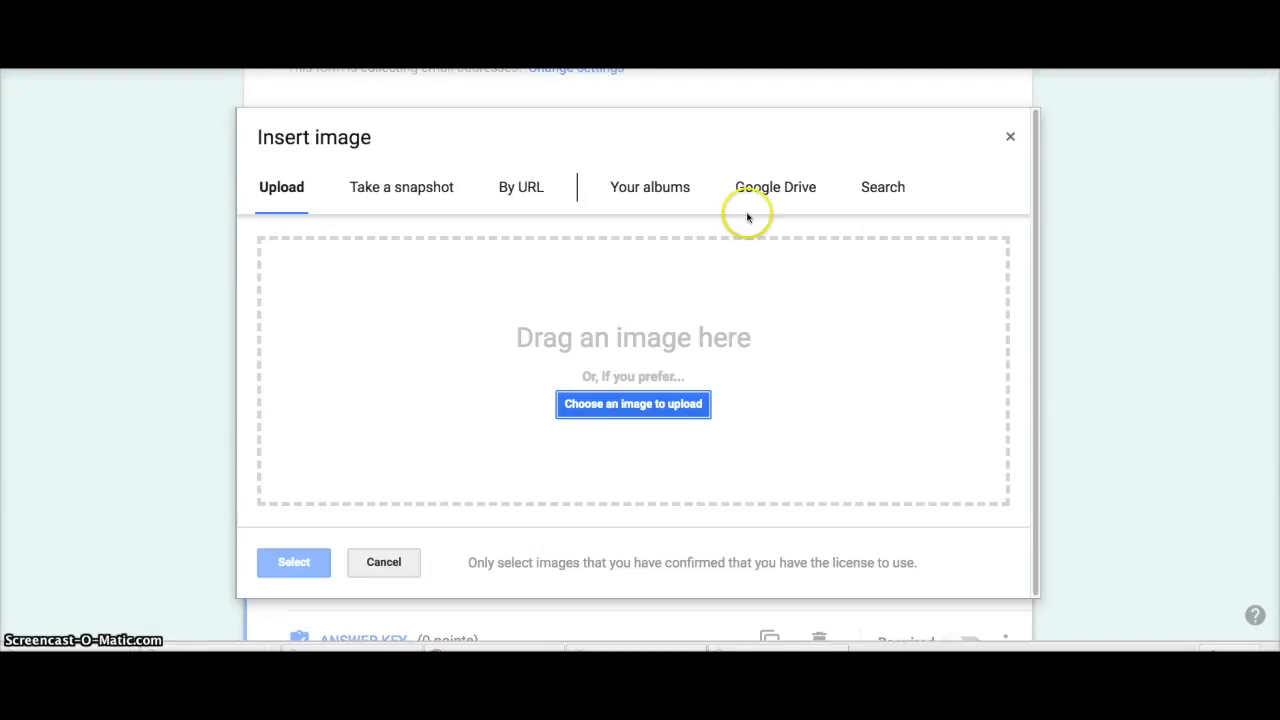
pyautogui.click(782, 190)
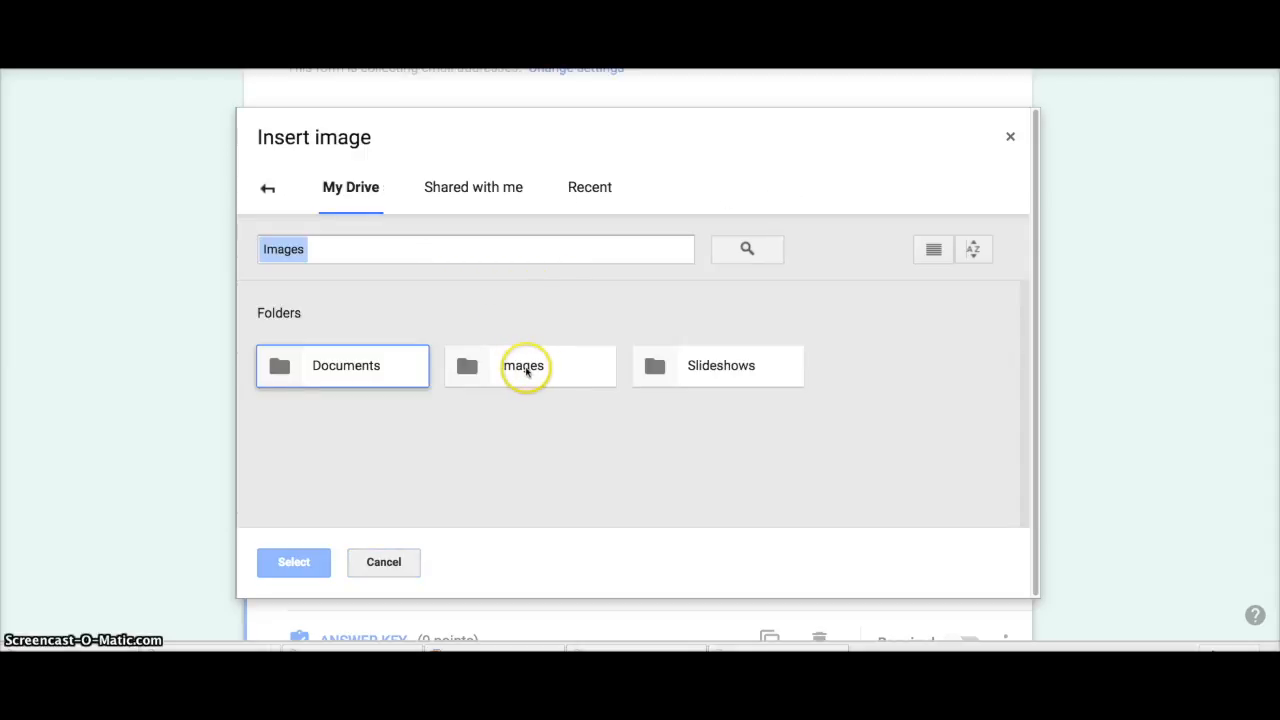
pyautogui.doubleClick(526, 368)
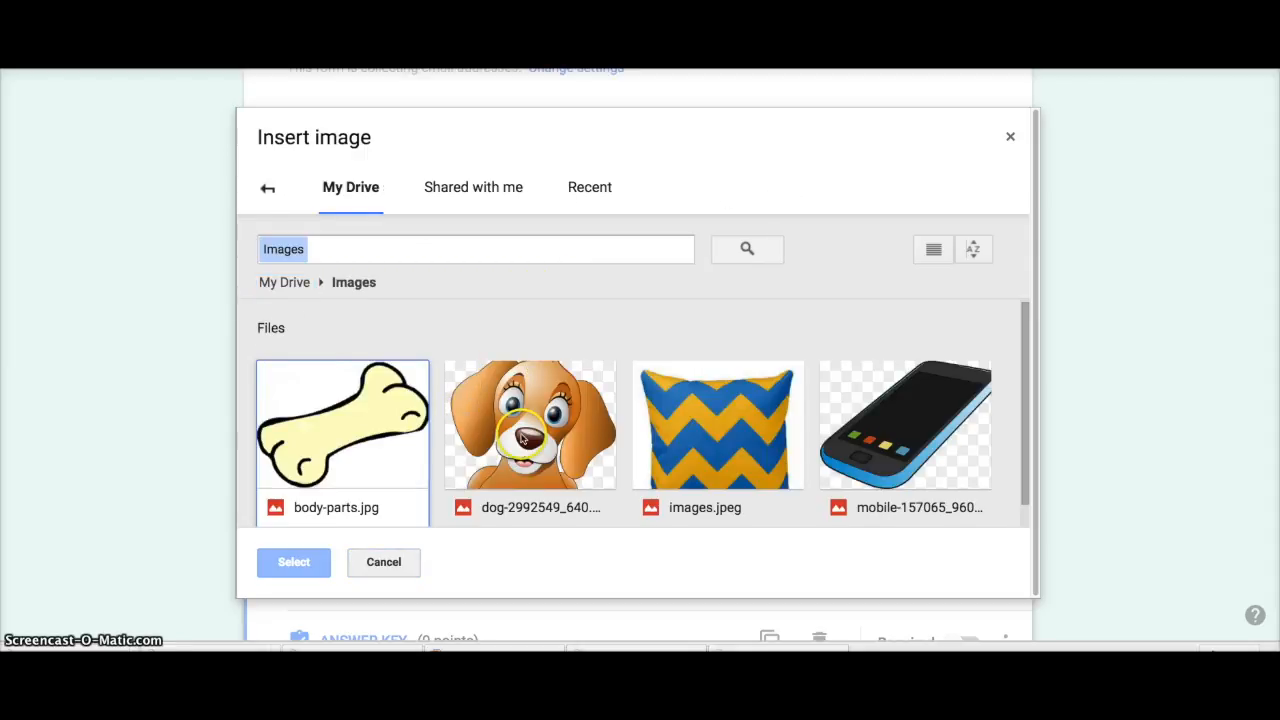
pyautogui.click(540, 416)
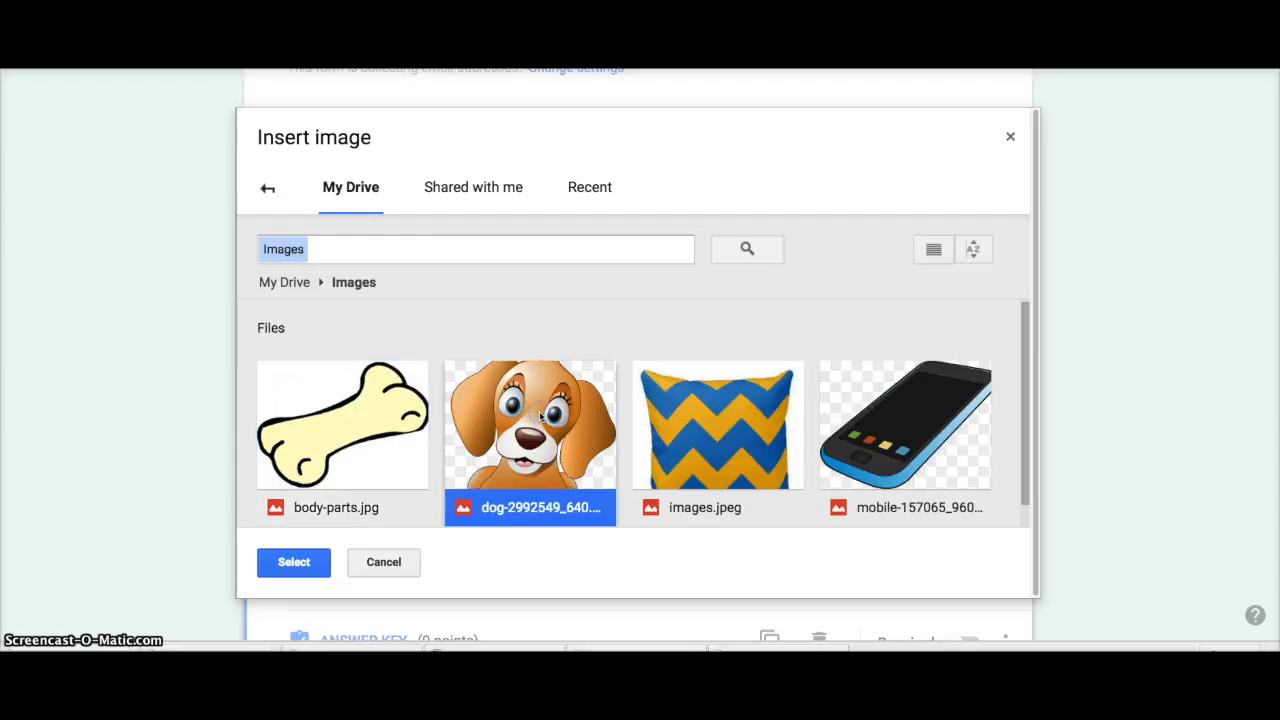
pyautogui.doubleClick(540, 416)
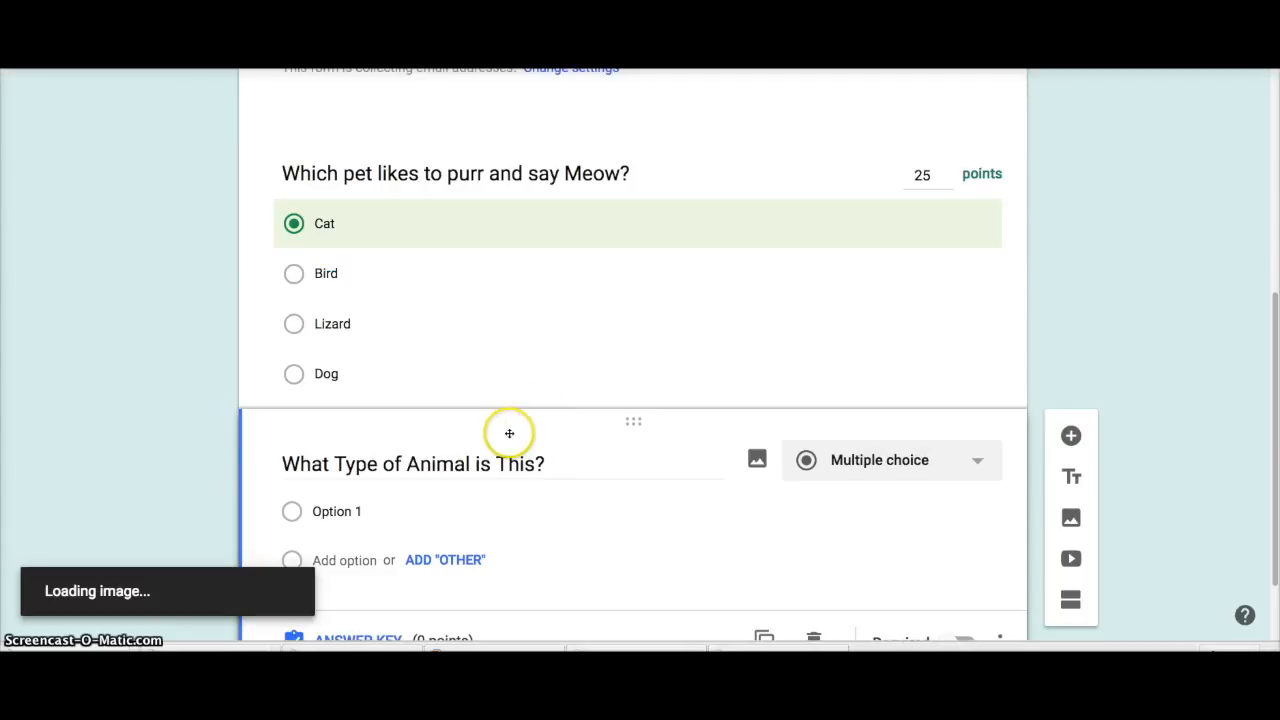
# Step: Set the animal question's answer choices to Dog, Bird and Cat
pyautogui.scroll(-3, 509, 433)
pyautogui.scroll(-5, 509, 433)
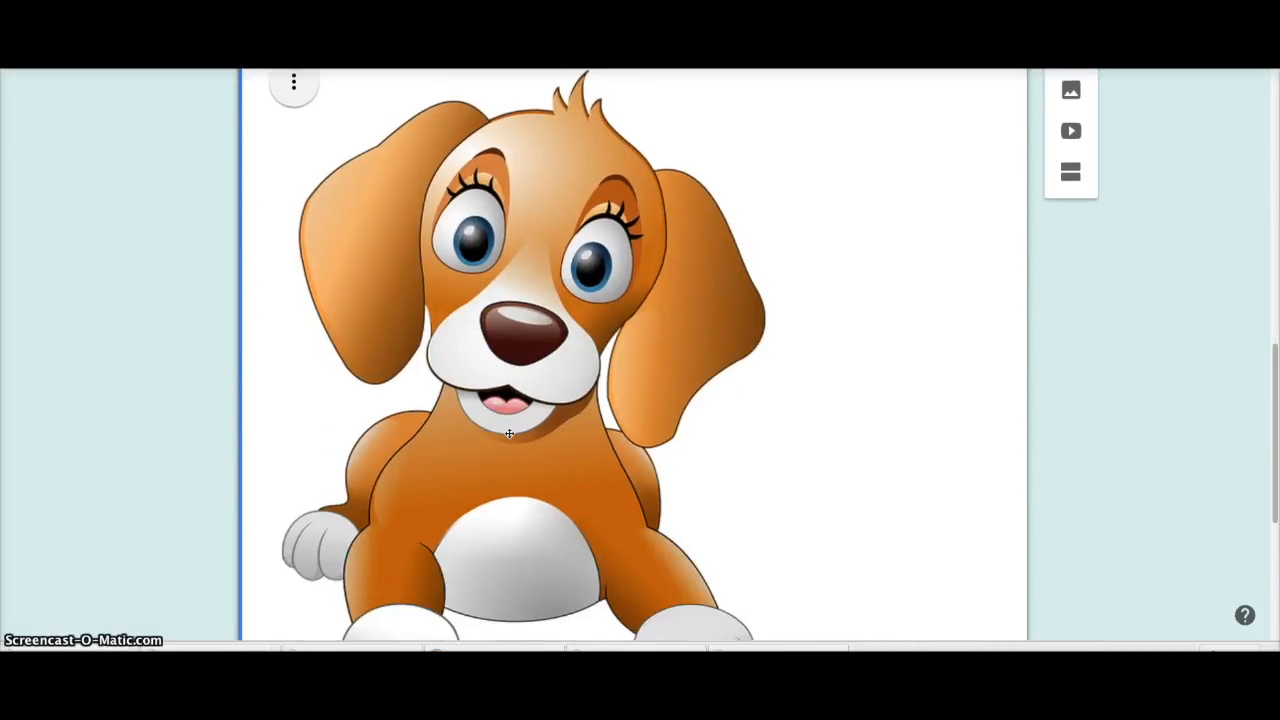
pyautogui.click(338, 430)
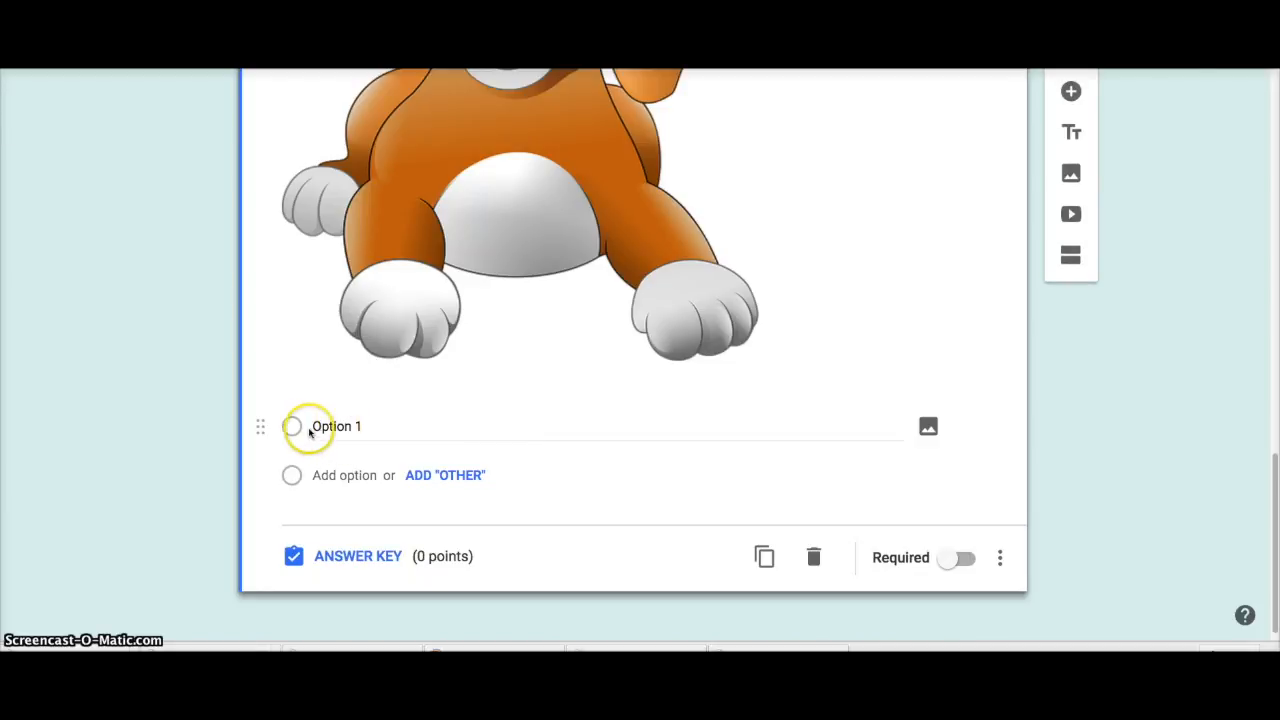
pyautogui.click(337, 426)
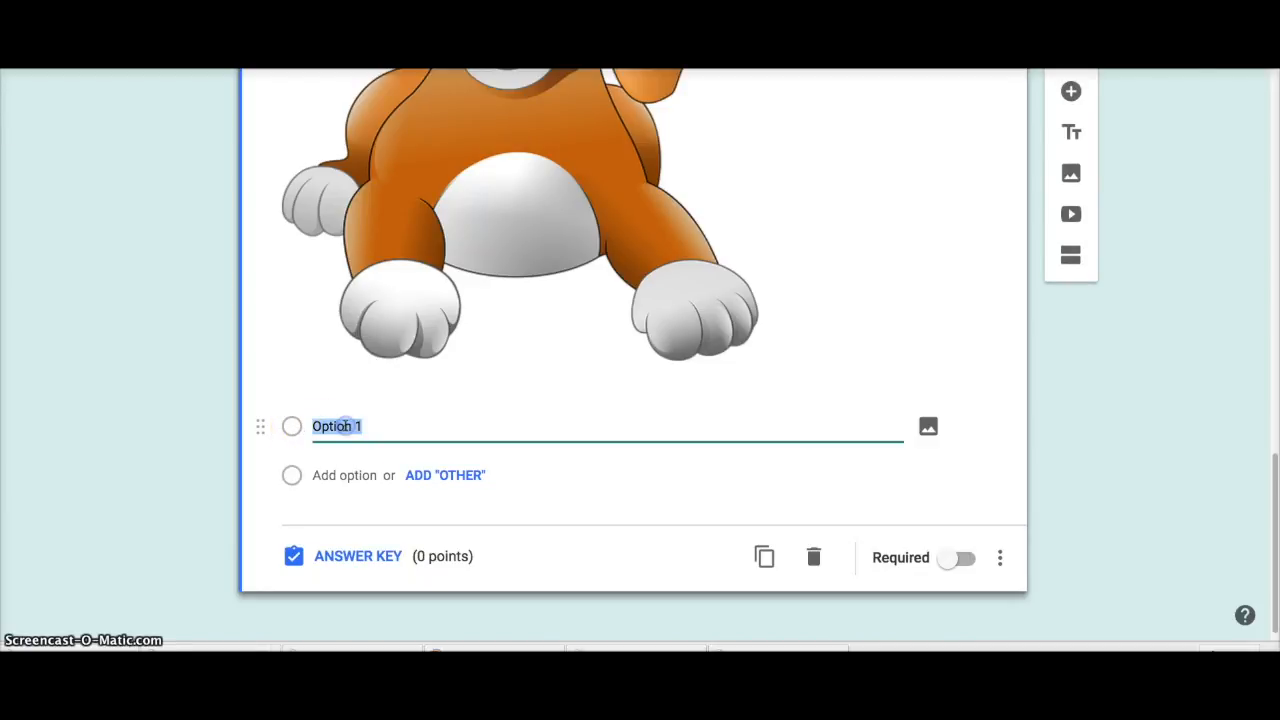
pyautogui.write('Dog')
pyautogui.click(434, 475)
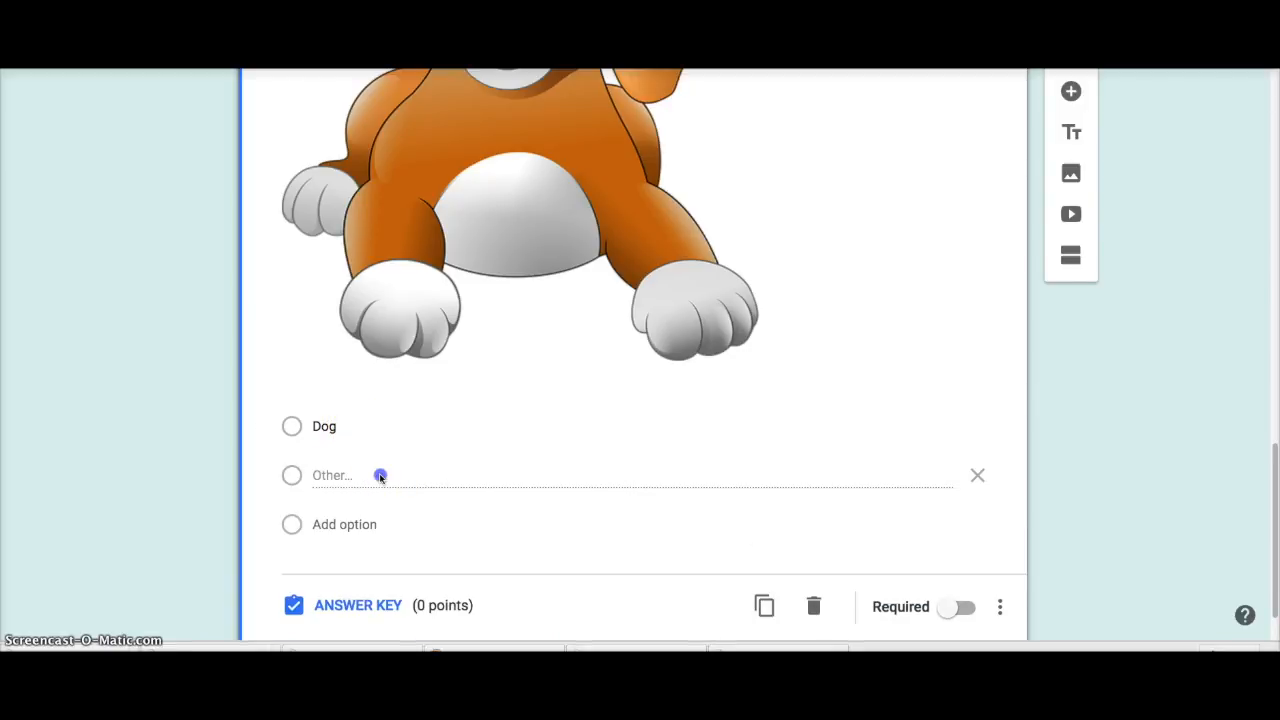
pyautogui.click(346, 474)
pyautogui.press('BackSpace')
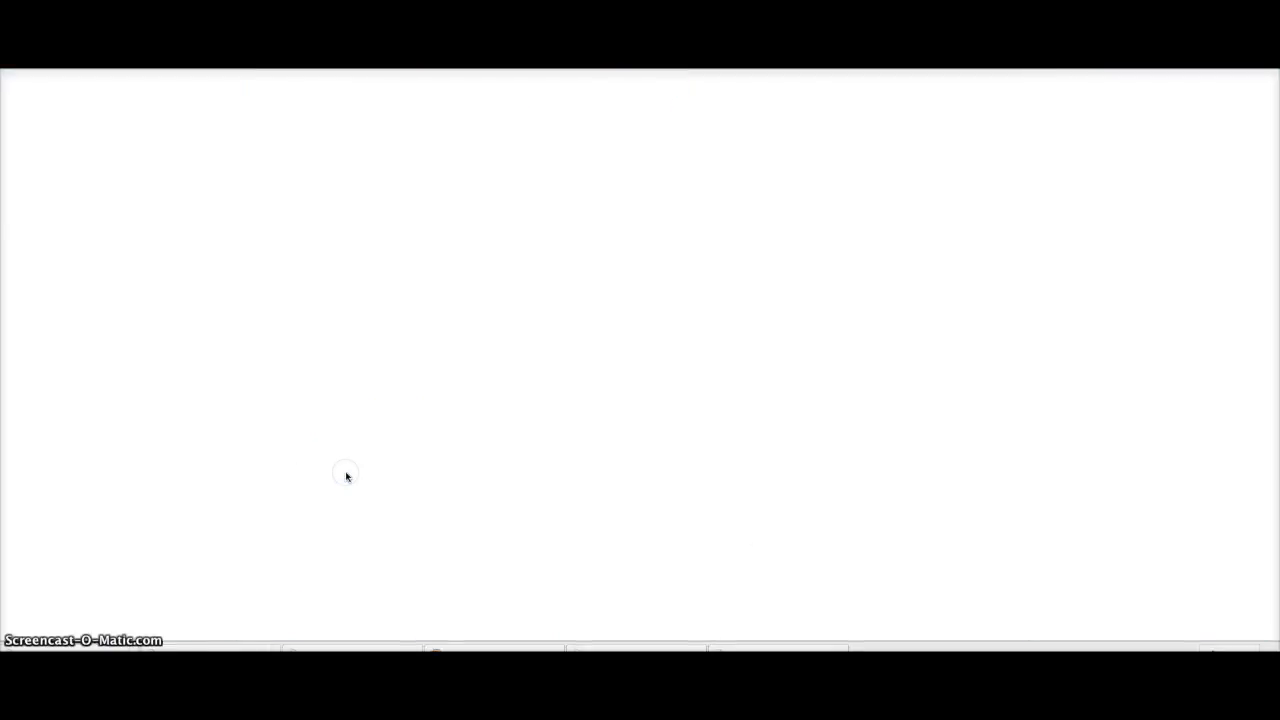
pyautogui.click(374, 66)
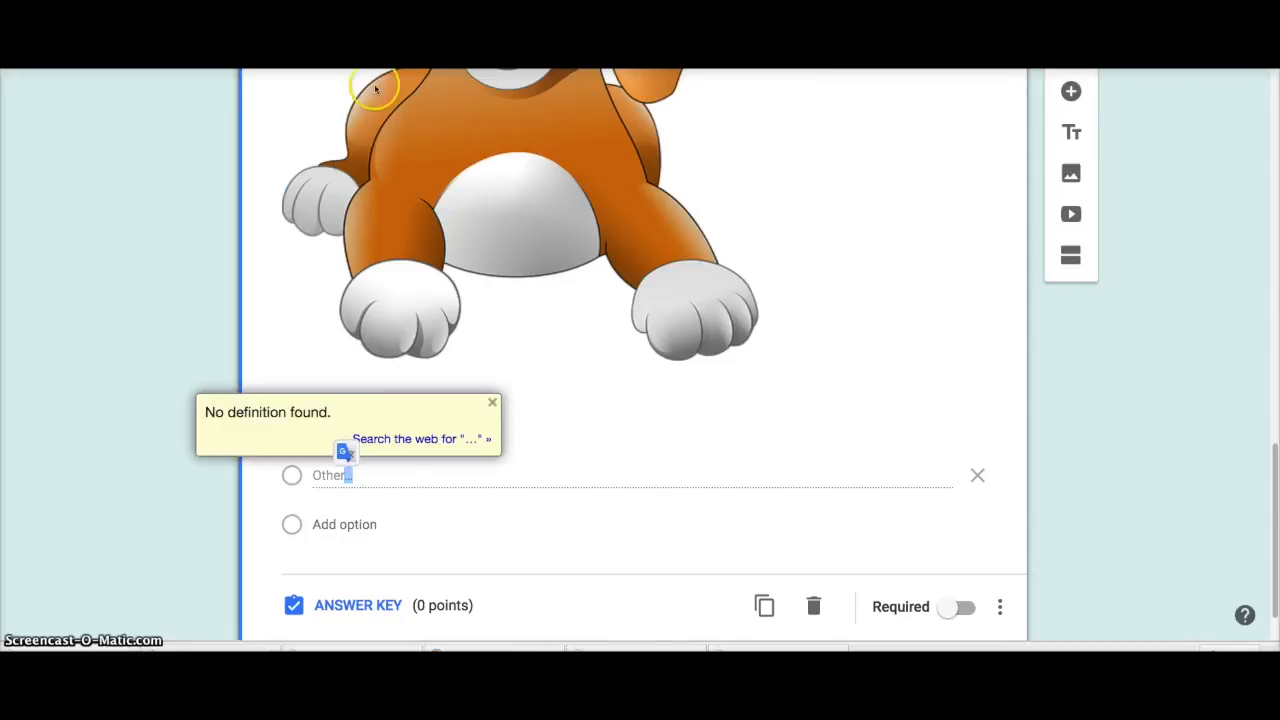
pyautogui.click(344, 524)
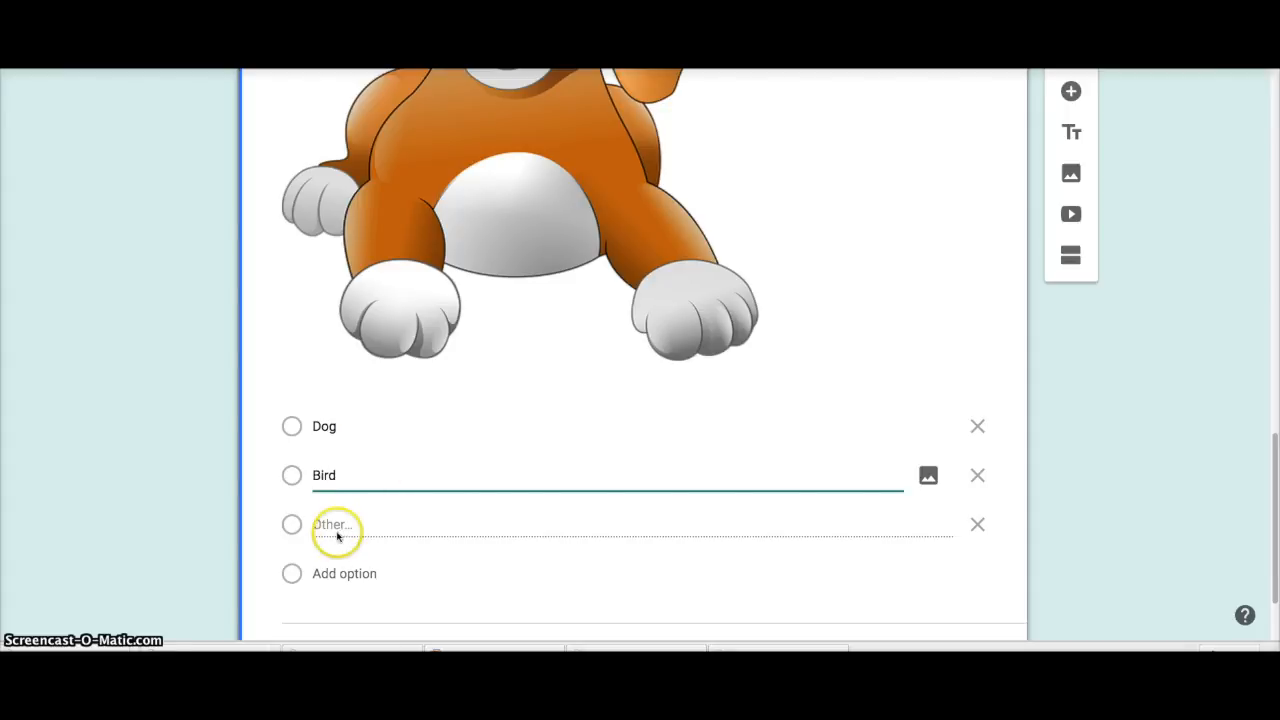
pyautogui.click(343, 573)
pyautogui.write('Cat')
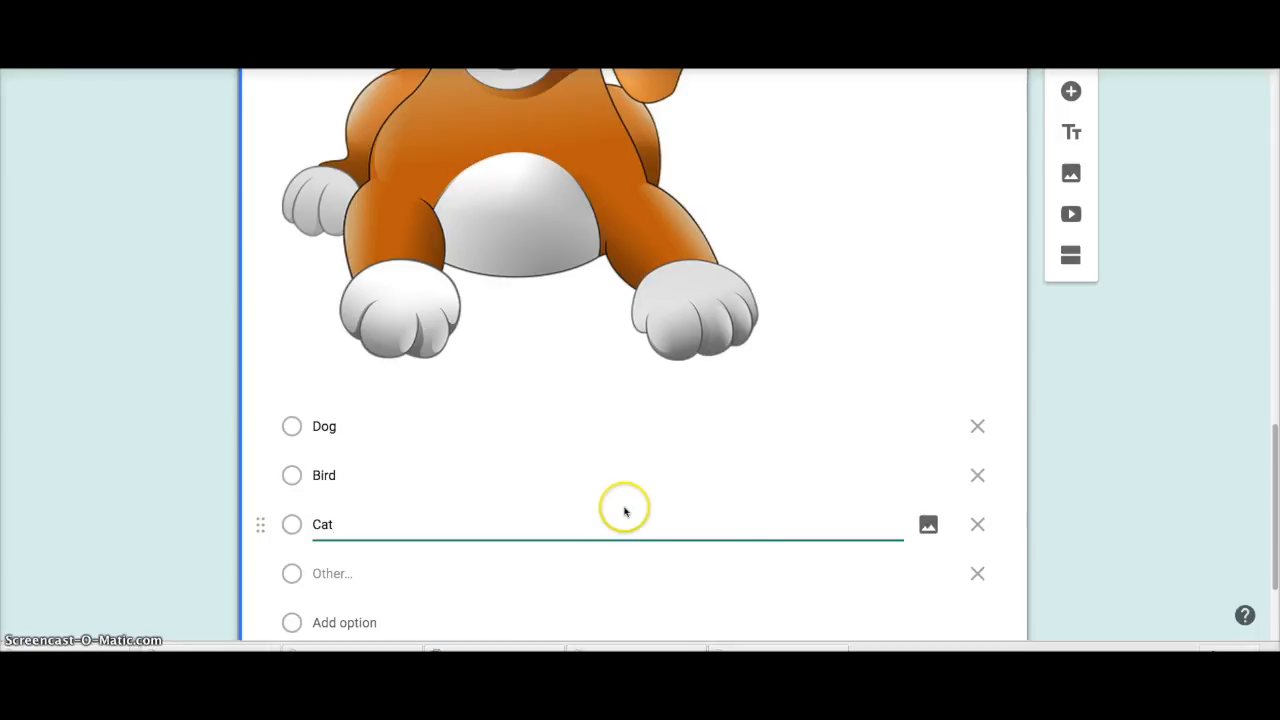
# Step: Remove the Other choice, make the question required, and open its answer key
pyautogui.scroll(-1, 793, 570)
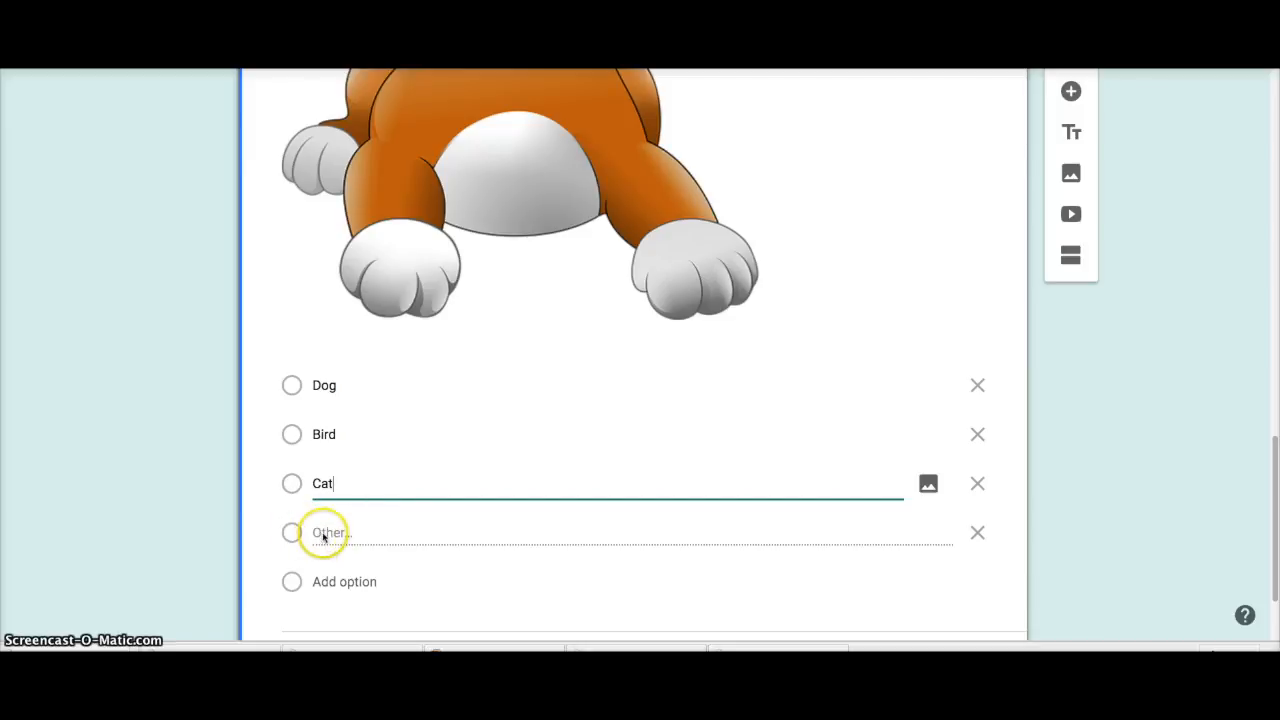
pyautogui.click(978, 533)
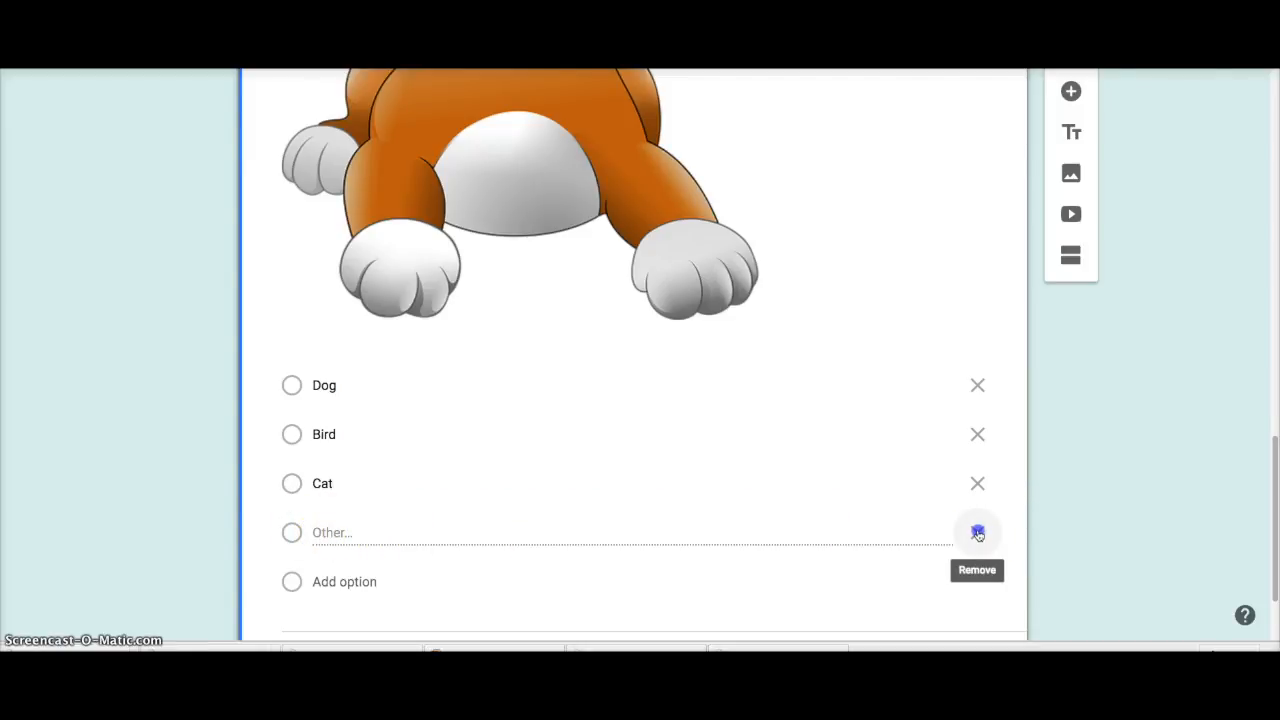
pyautogui.scroll(-1, 714, 553)
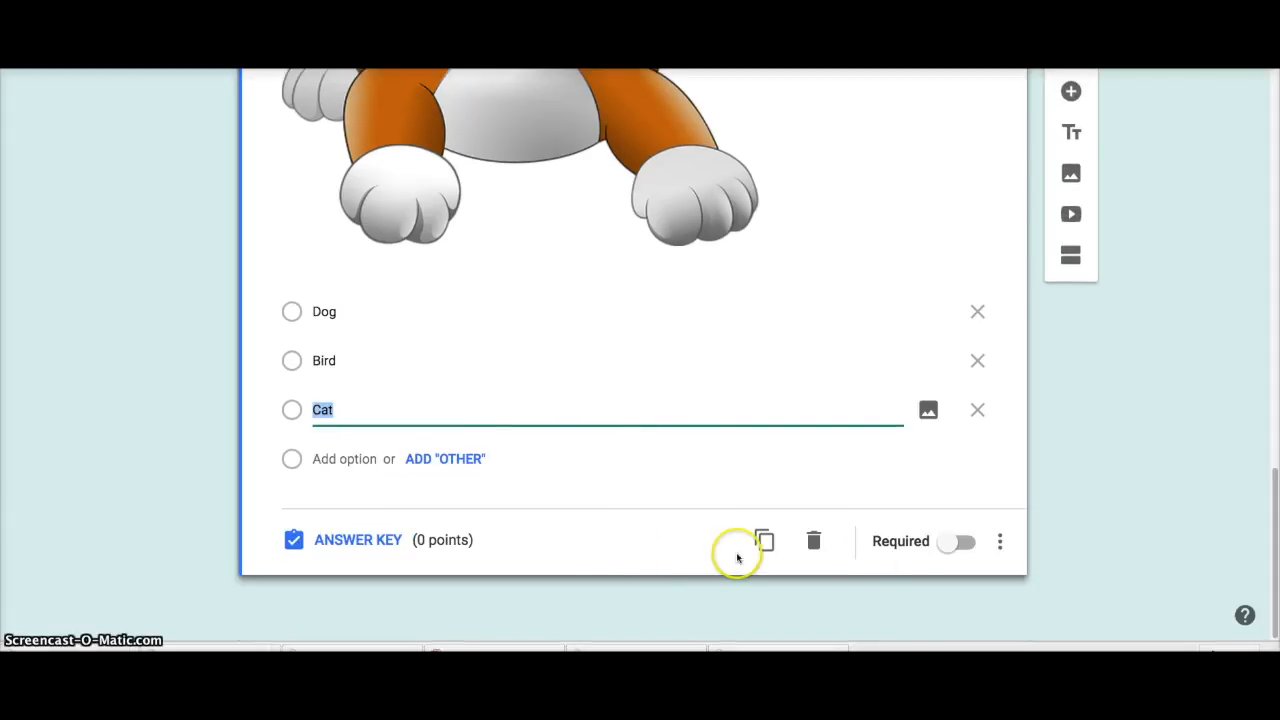
pyautogui.click(966, 541)
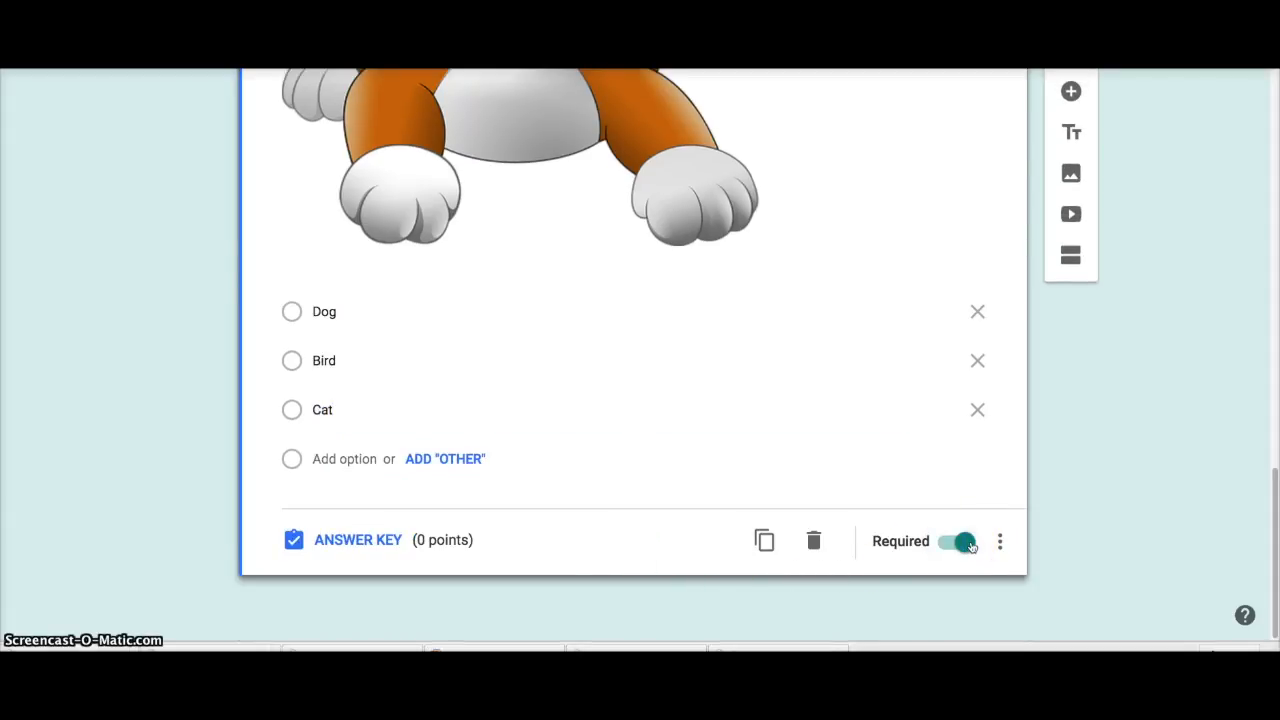
pyautogui.click(335, 539)
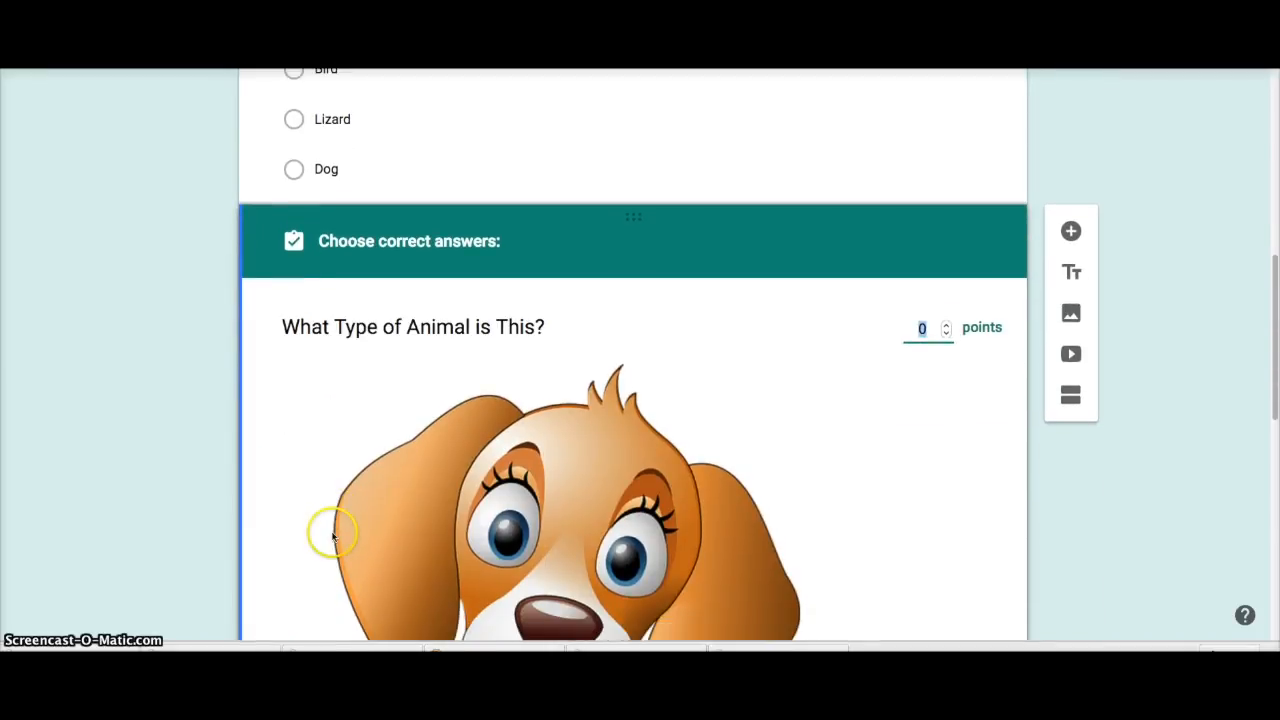
# Step: Make Dog the correct answer worth 25 points, then add a third question
pyautogui.write('25')
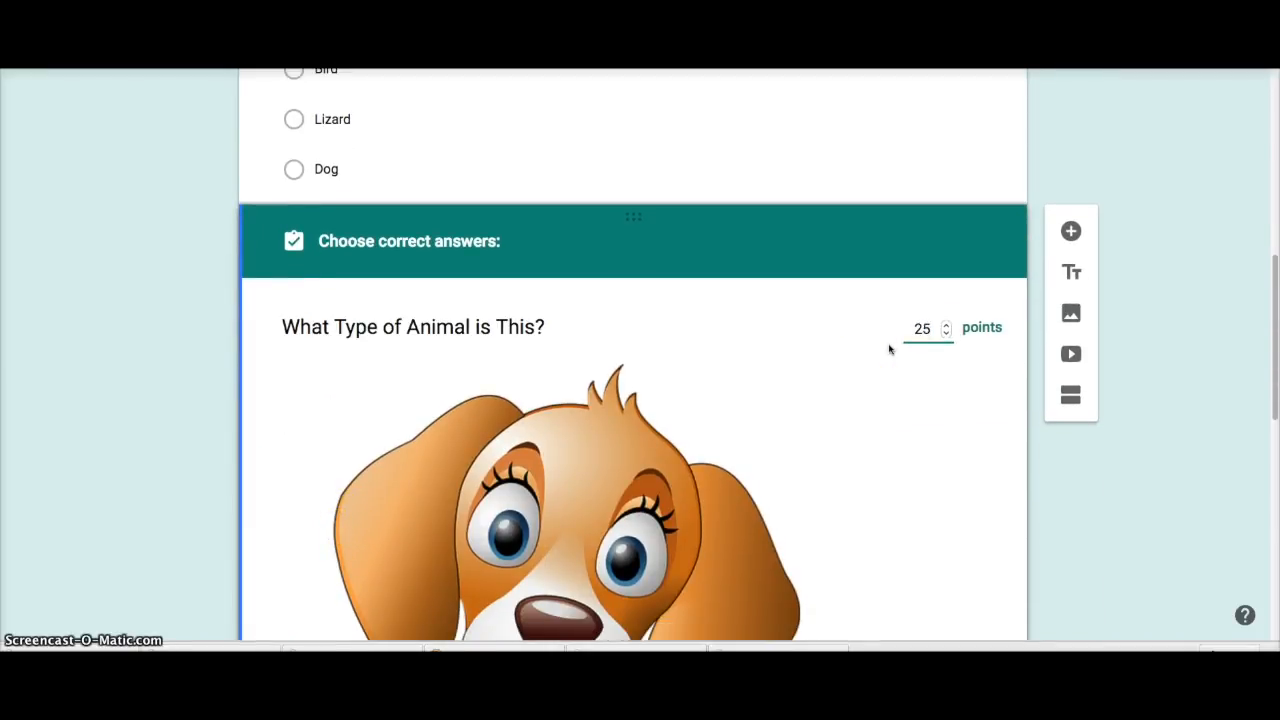
pyautogui.scroll(-6, 808, 369)
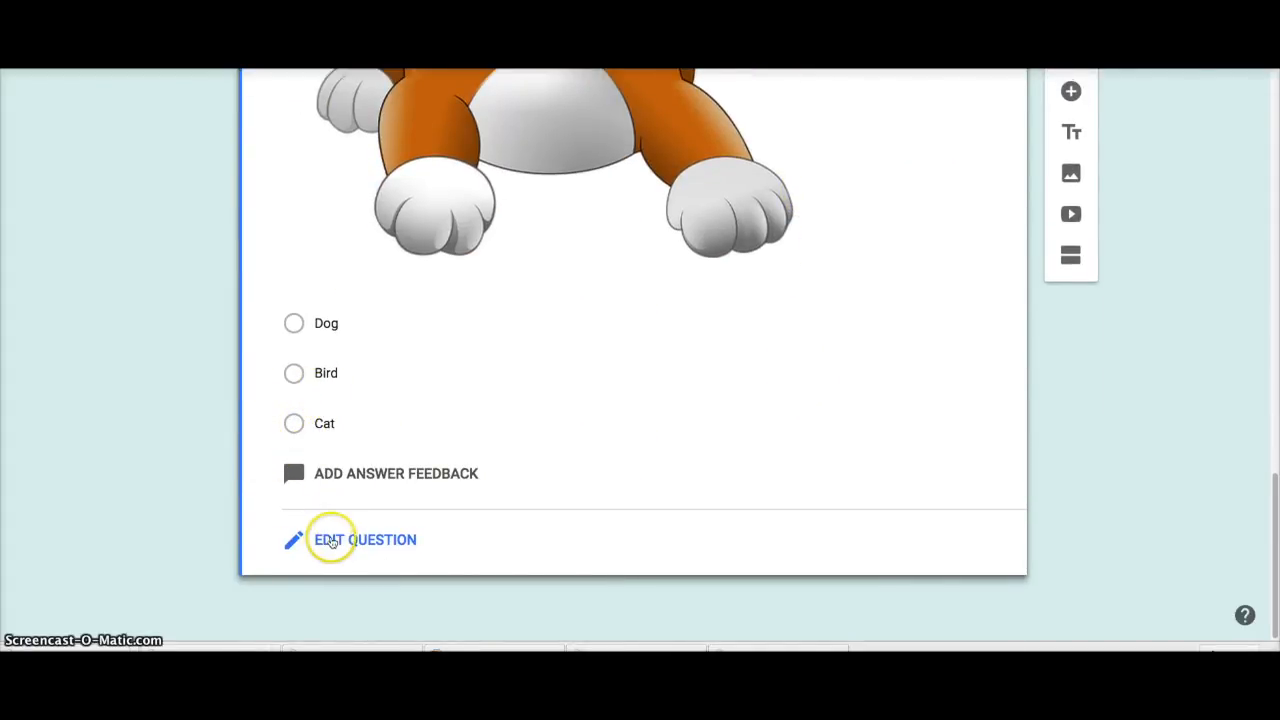
pyautogui.click(293, 324)
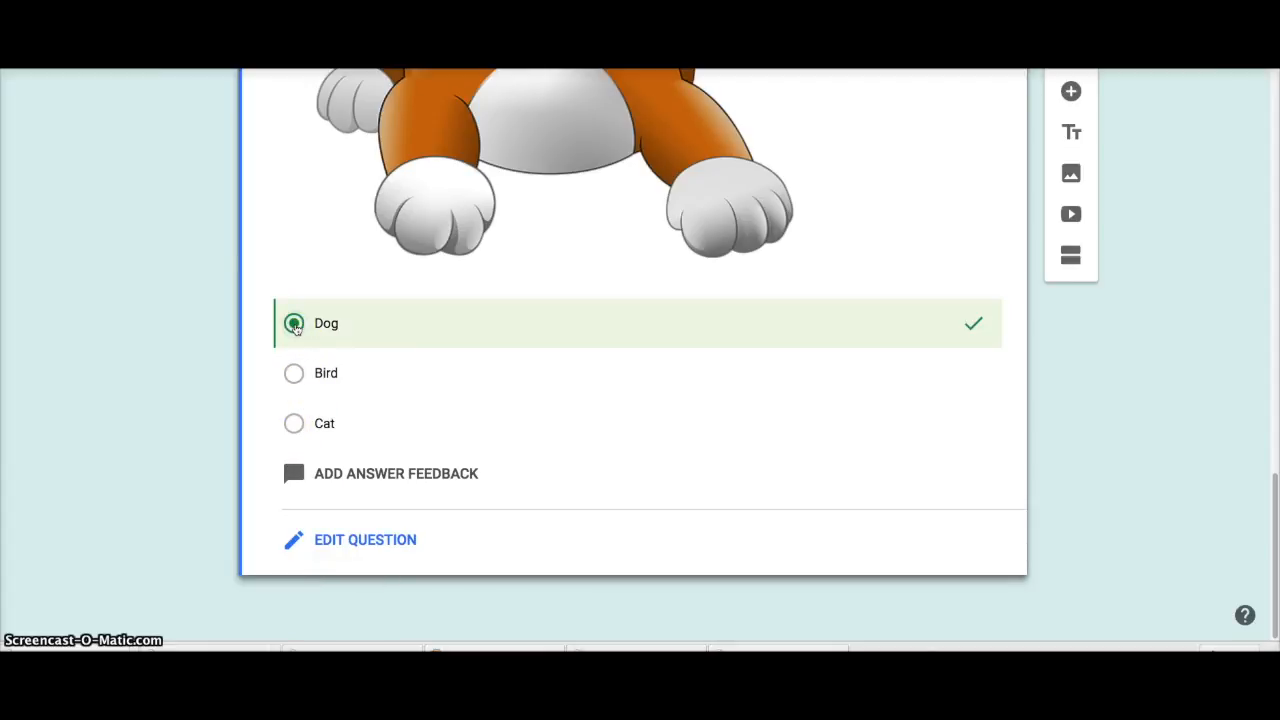
pyautogui.click(1071, 92)
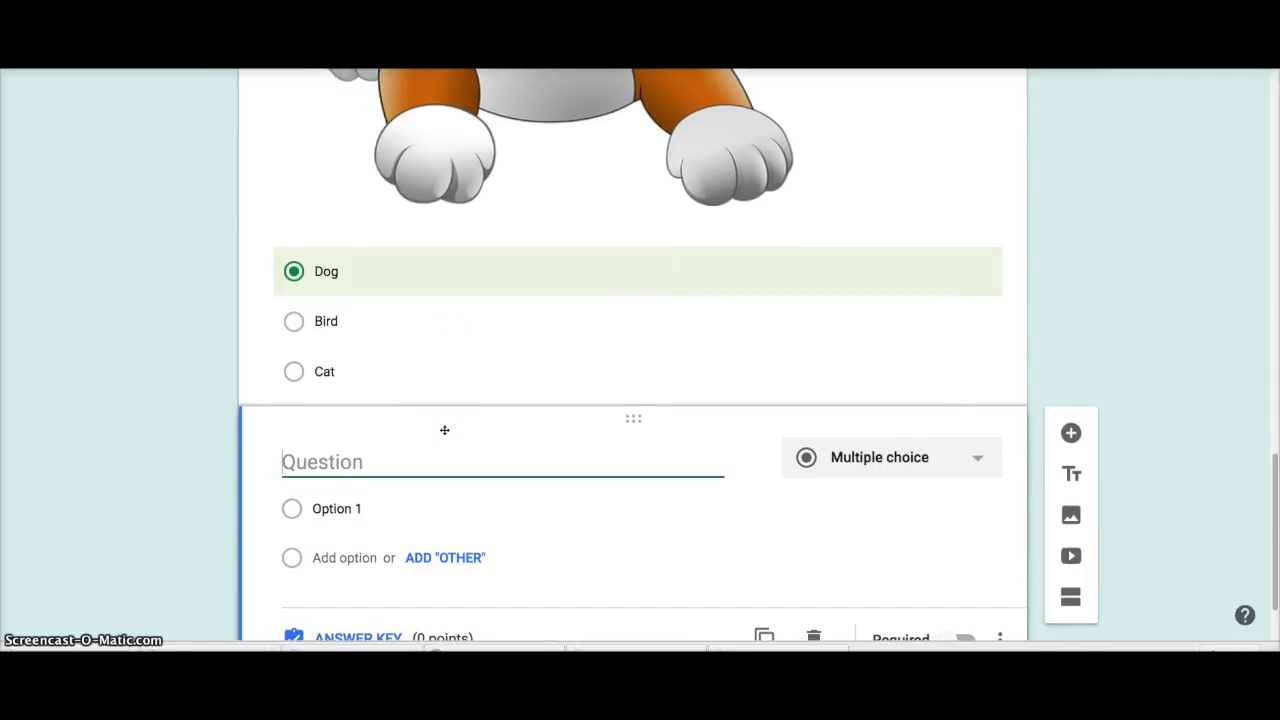
# Step: Ask 'What would a dog most likely bury in the yard?' with a pictured Bone choice, Battery and Other
pyautogui.write('Wha')
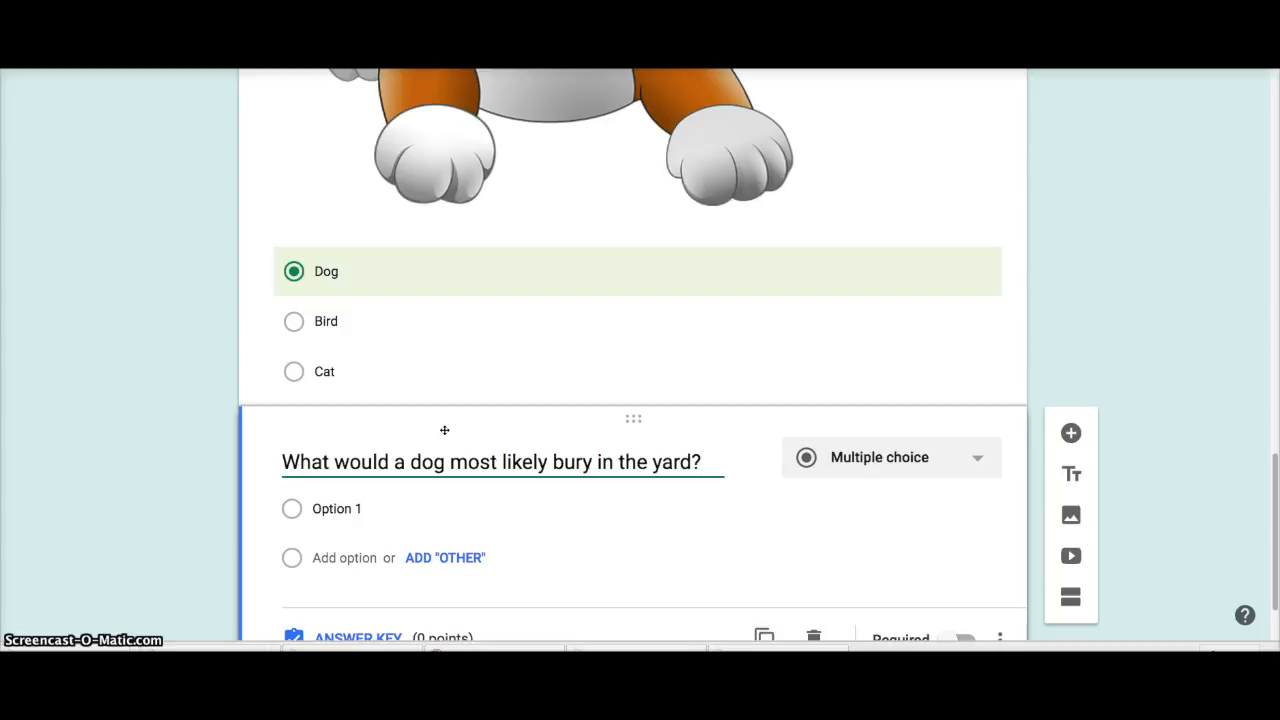
pyautogui.click(324, 509)
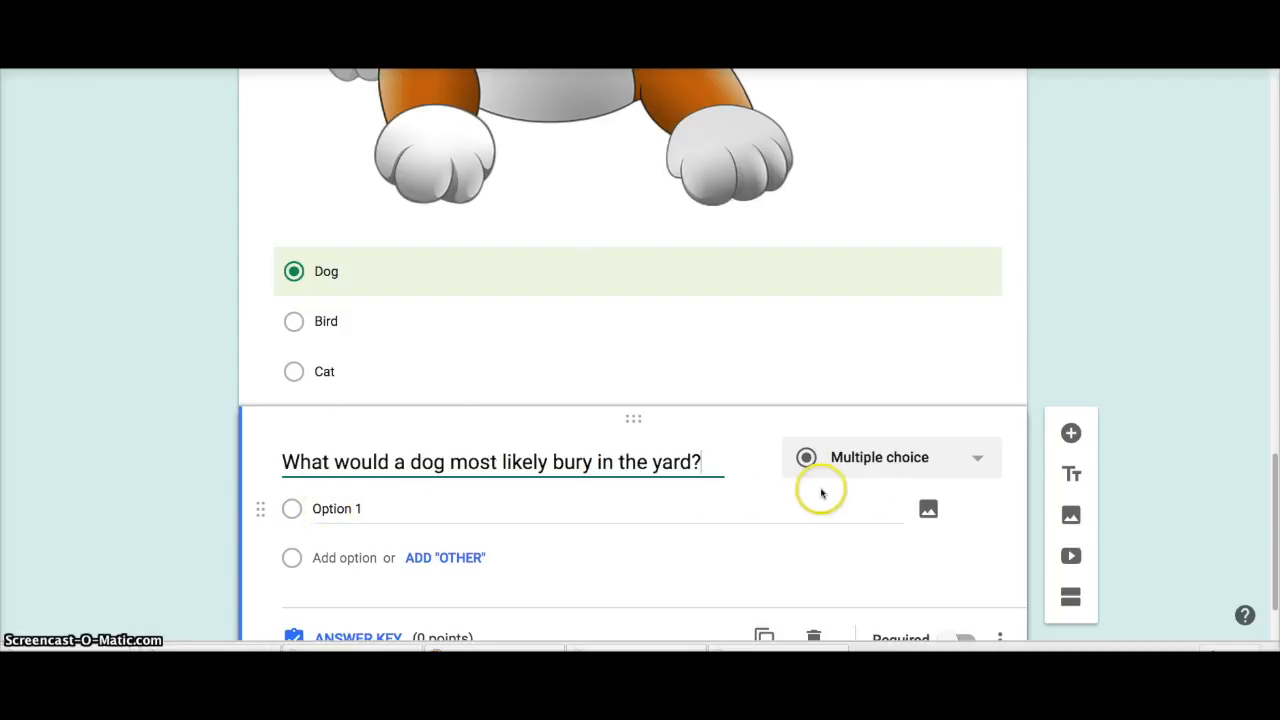
pyautogui.click(927, 511)
pyautogui.click(789, 188)
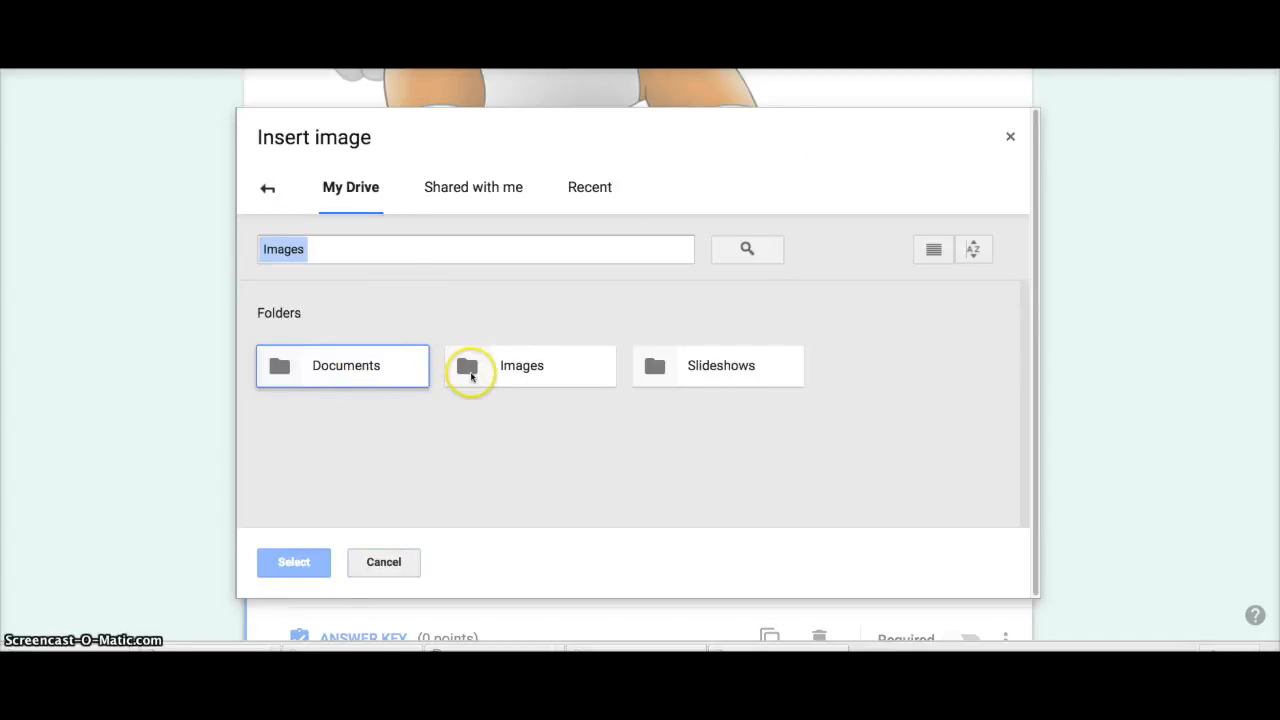
pyautogui.doubleClick(471, 374)
pyautogui.doubleClick(364, 384)
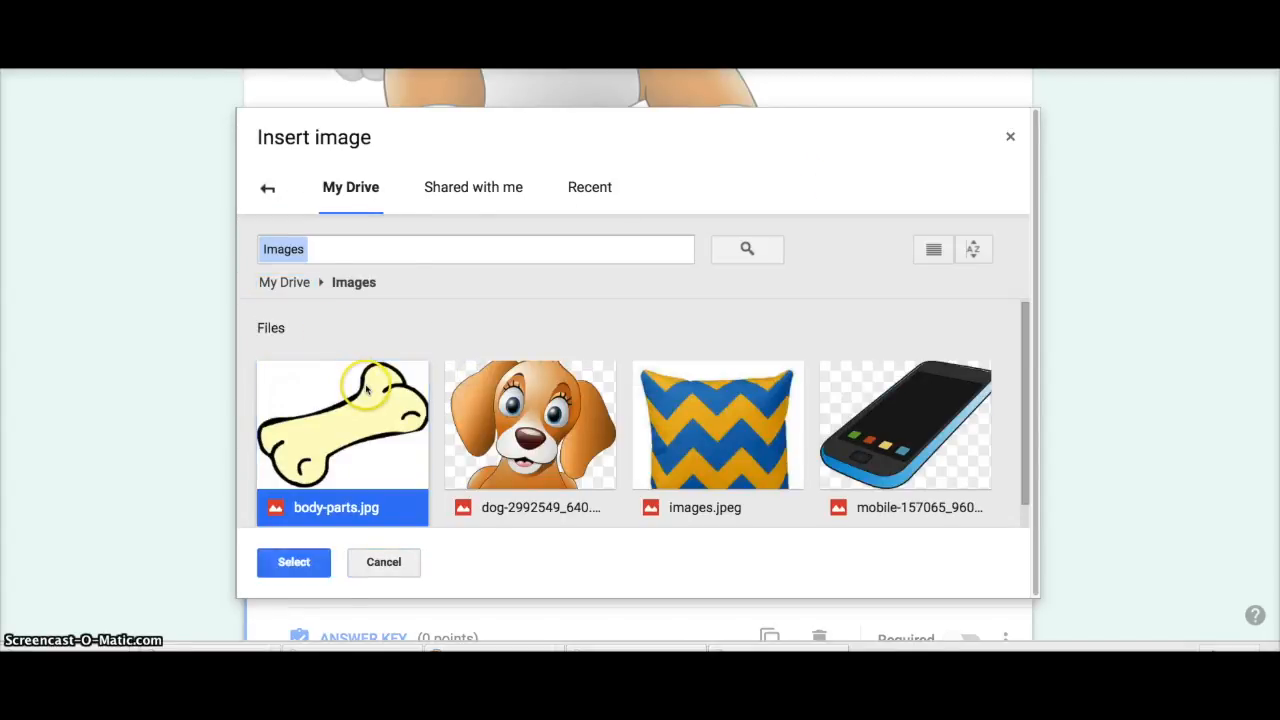
pyautogui.click(369, 505)
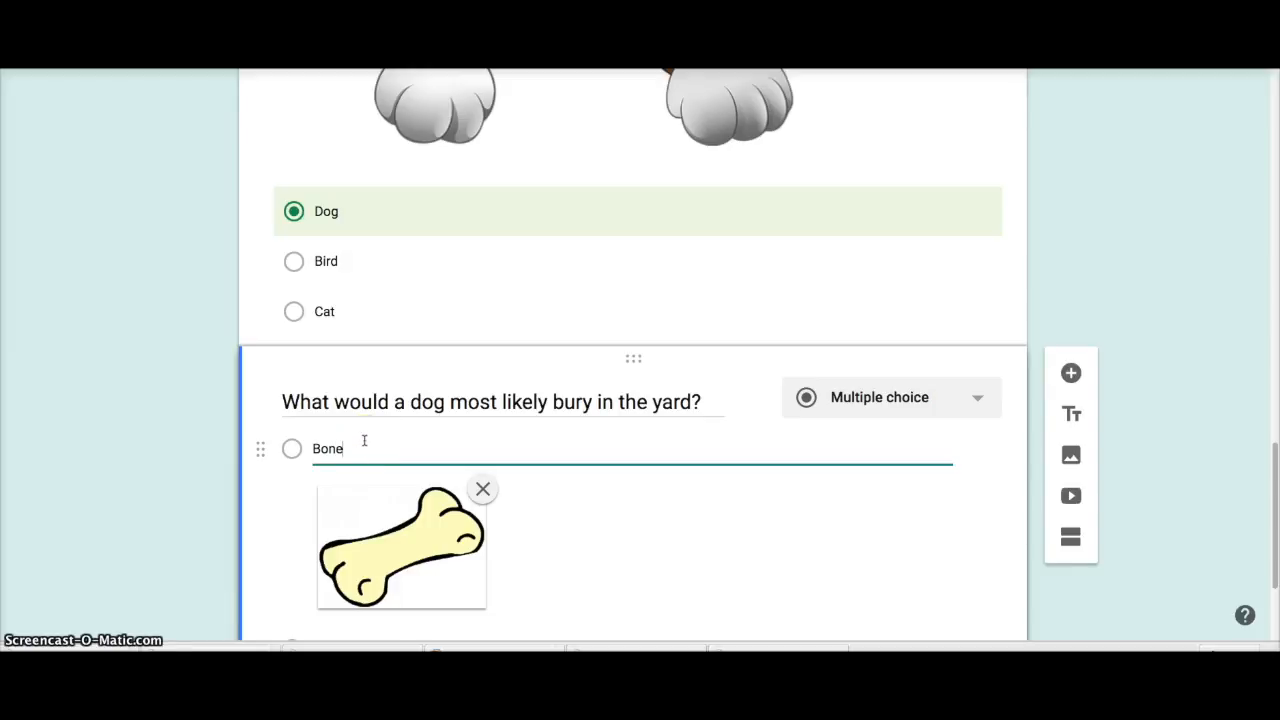
pyautogui.scroll(-2, 400, 443)
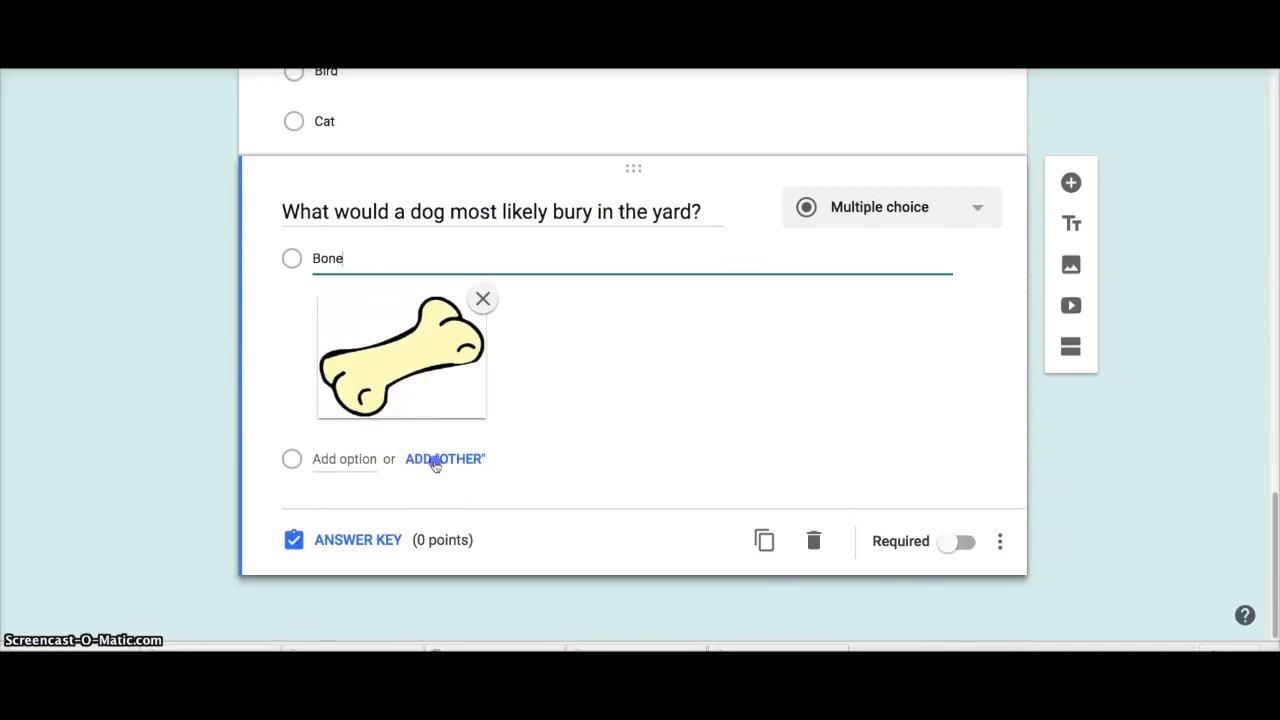
pyautogui.click(435, 459)
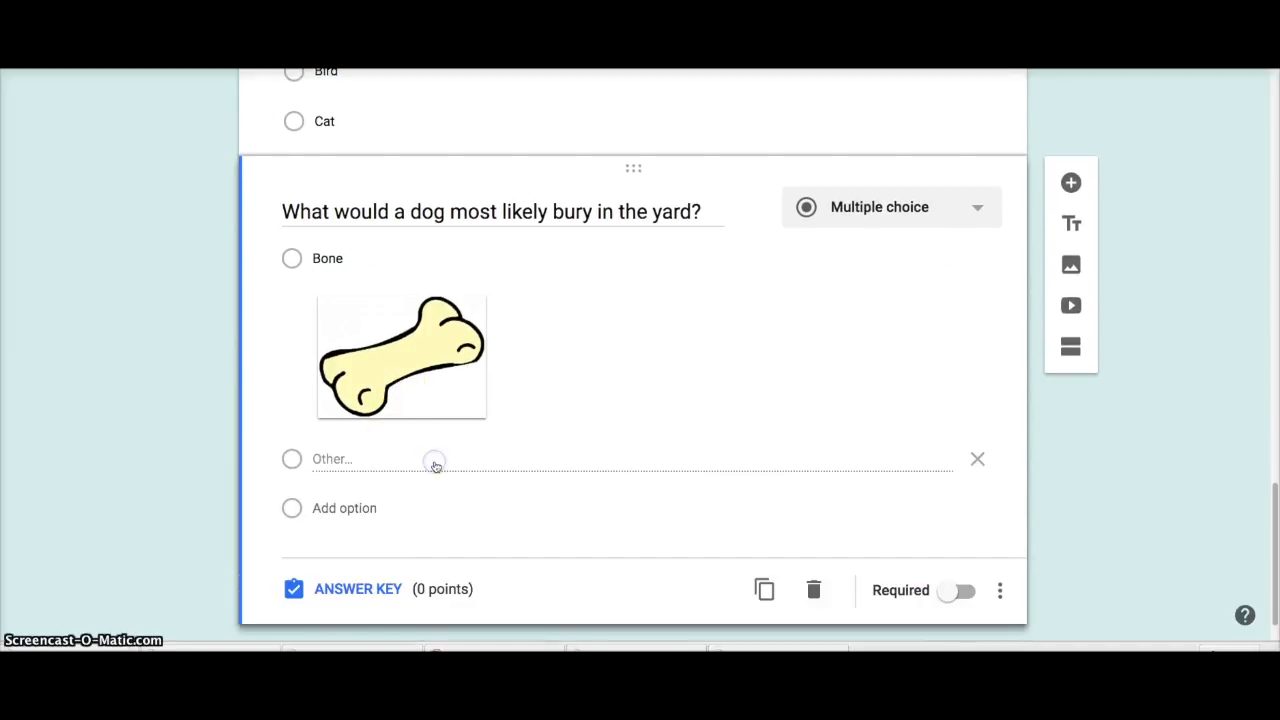
pyautogui.click(354, 505)
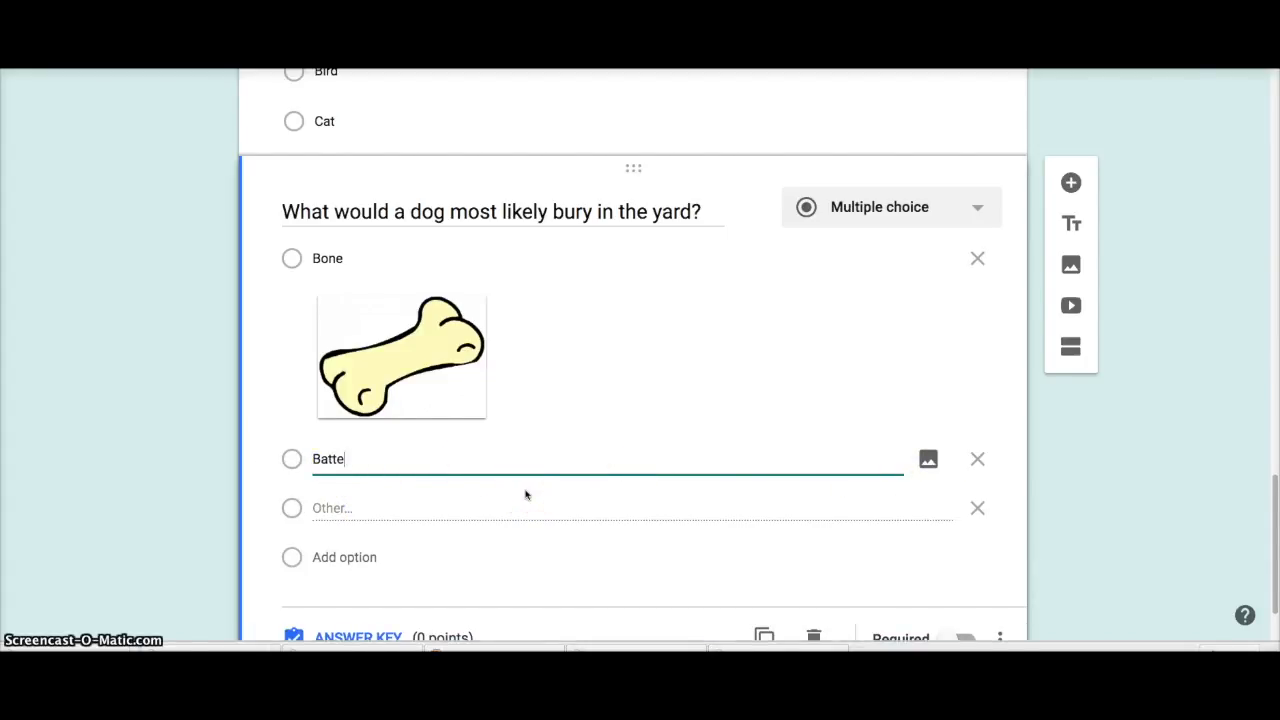
# Step: Give the second choice the cell phone picture from Drive Images and rename it Cell Phone
pyautogui.click(929, 460)
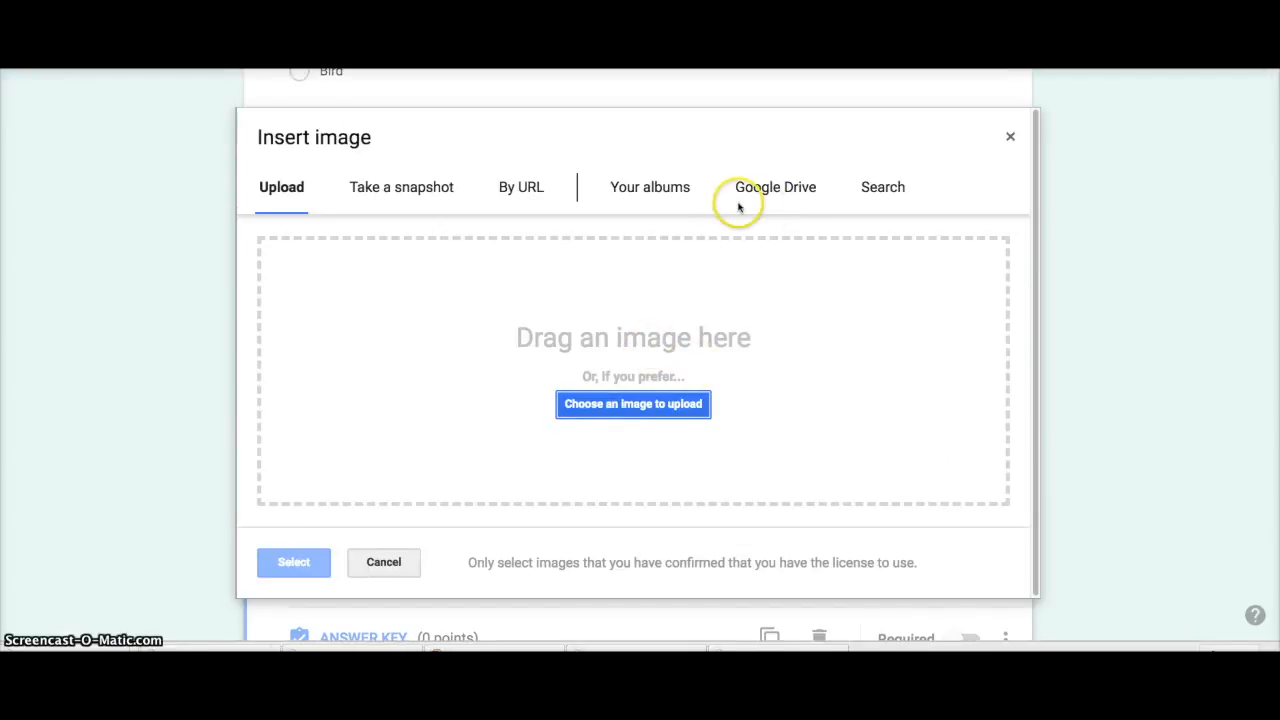
pyautogui.click(769, 189)
pyautogui.doubleClick(515, 372)
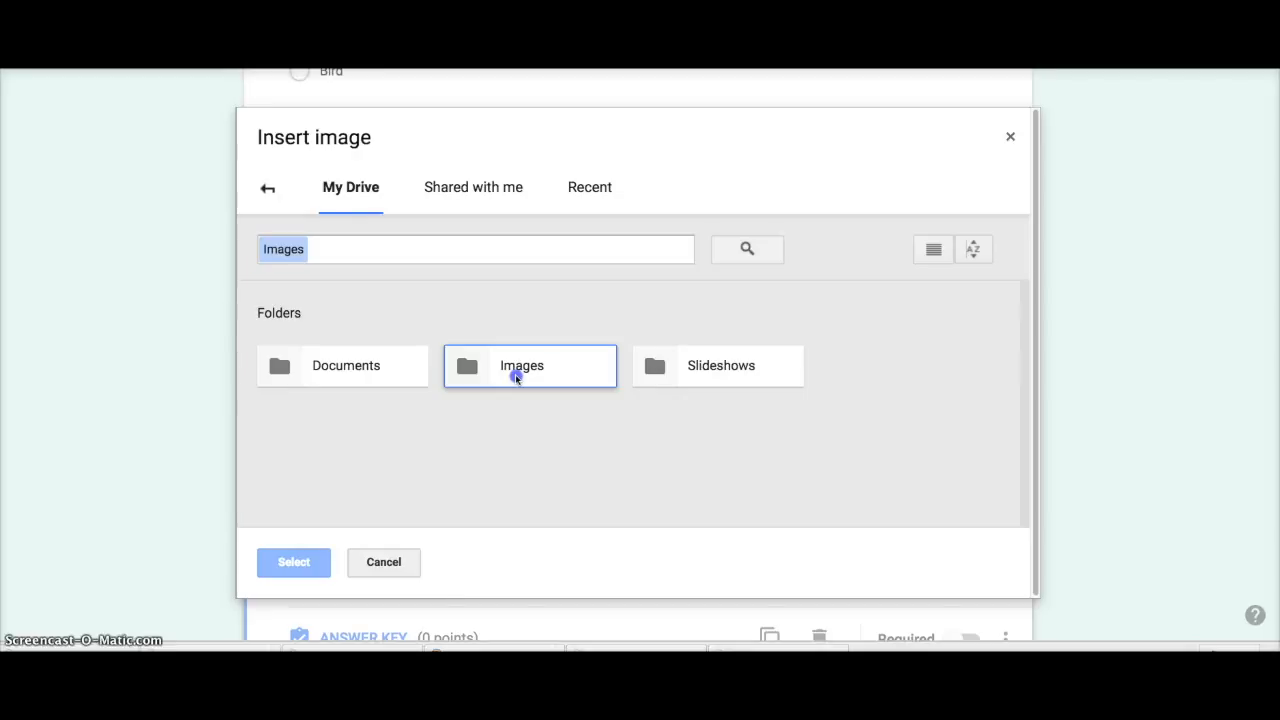
pyautogui.scroll(-1, 669, 437)
pyautogui.scroll(1, 600, 450)
pyautogui.scroll(-1, 600, 454)
pyautogui.scroll(1, 450, 360)
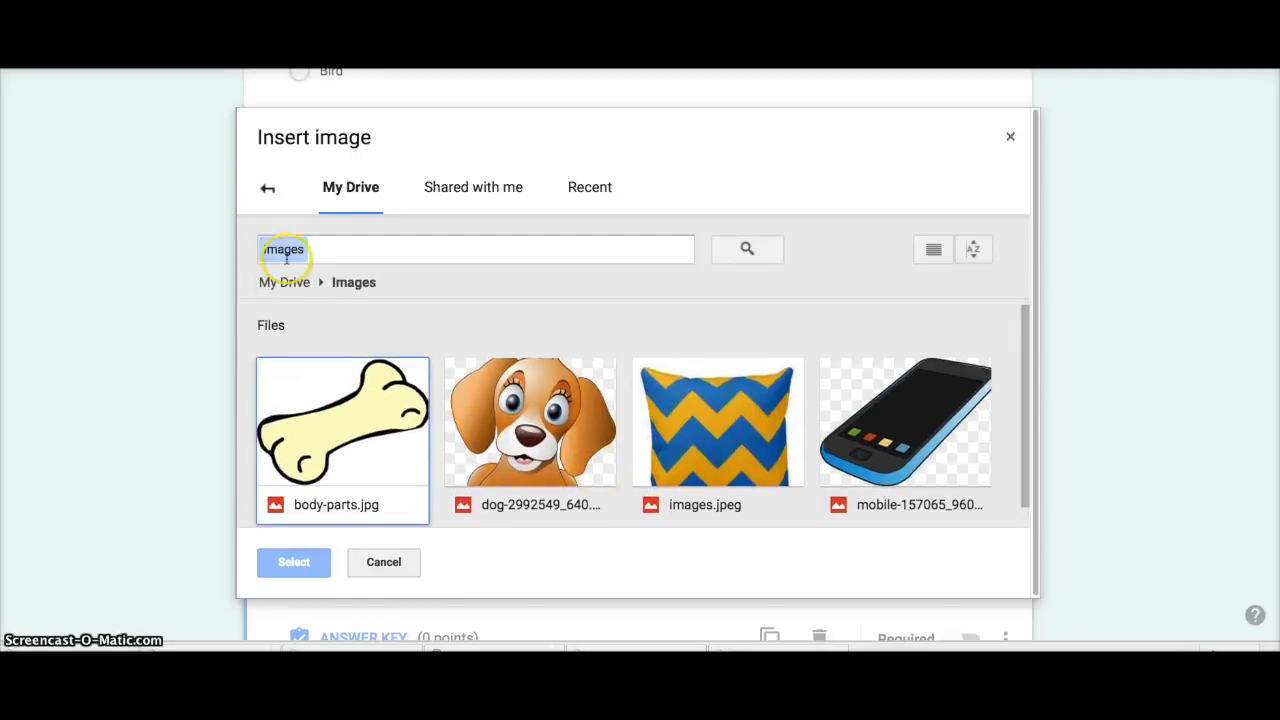
pyautogui.click(338, 188)
pyautogui.click(345, 190)
pyautogui.click(268, 192)
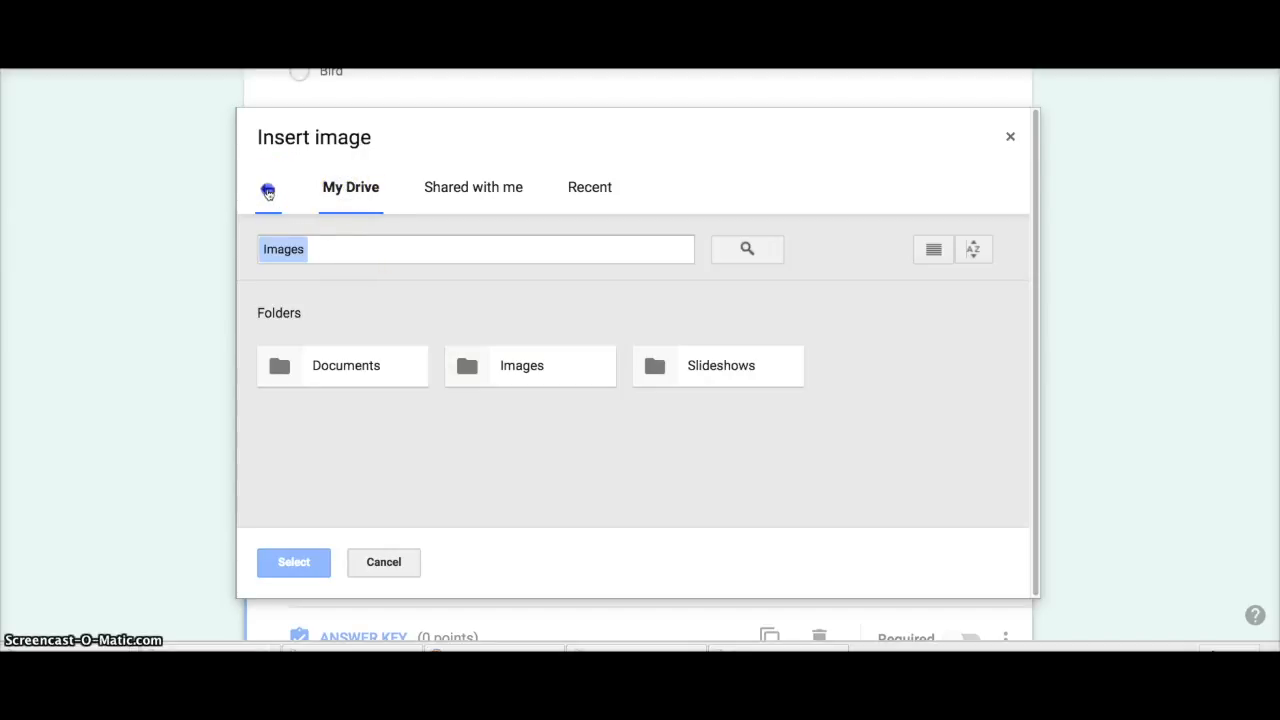
pyautogui.doubleClick(510, 364)
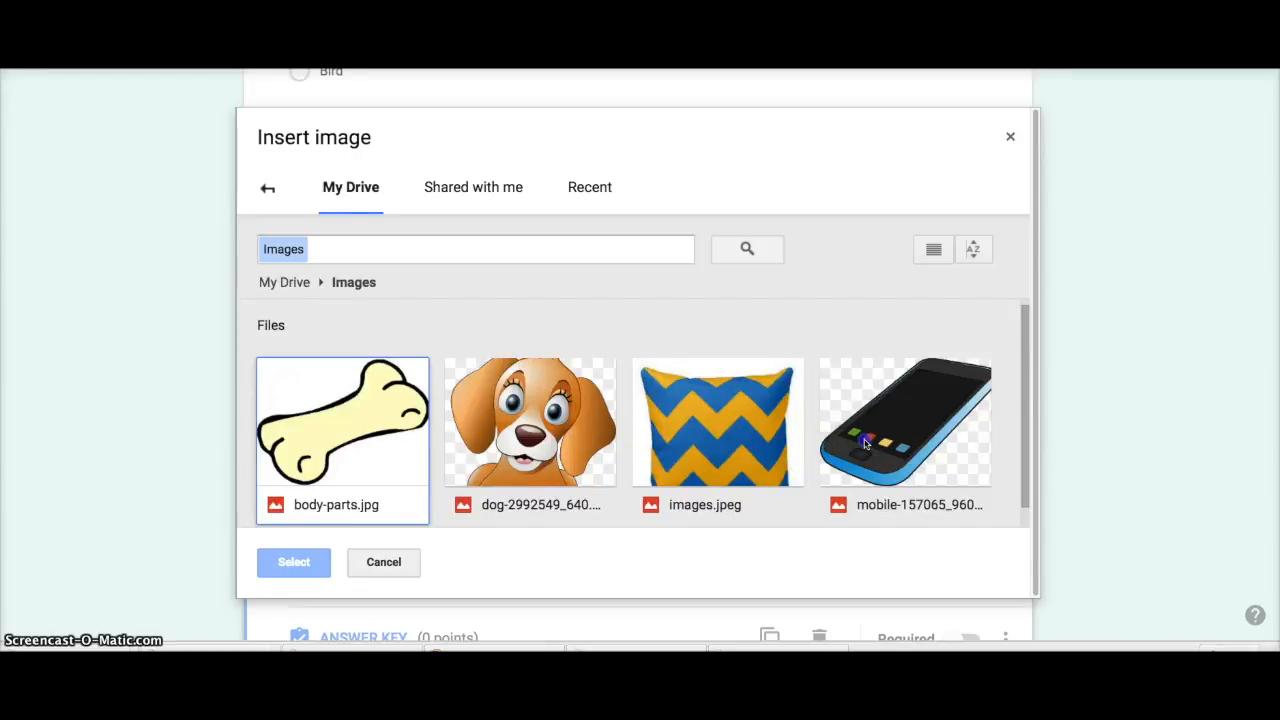
pyautogui.doubleClick(866, 444)
pyautogui.doubleClick(366, 459)
pyautogui.click(364, 459)
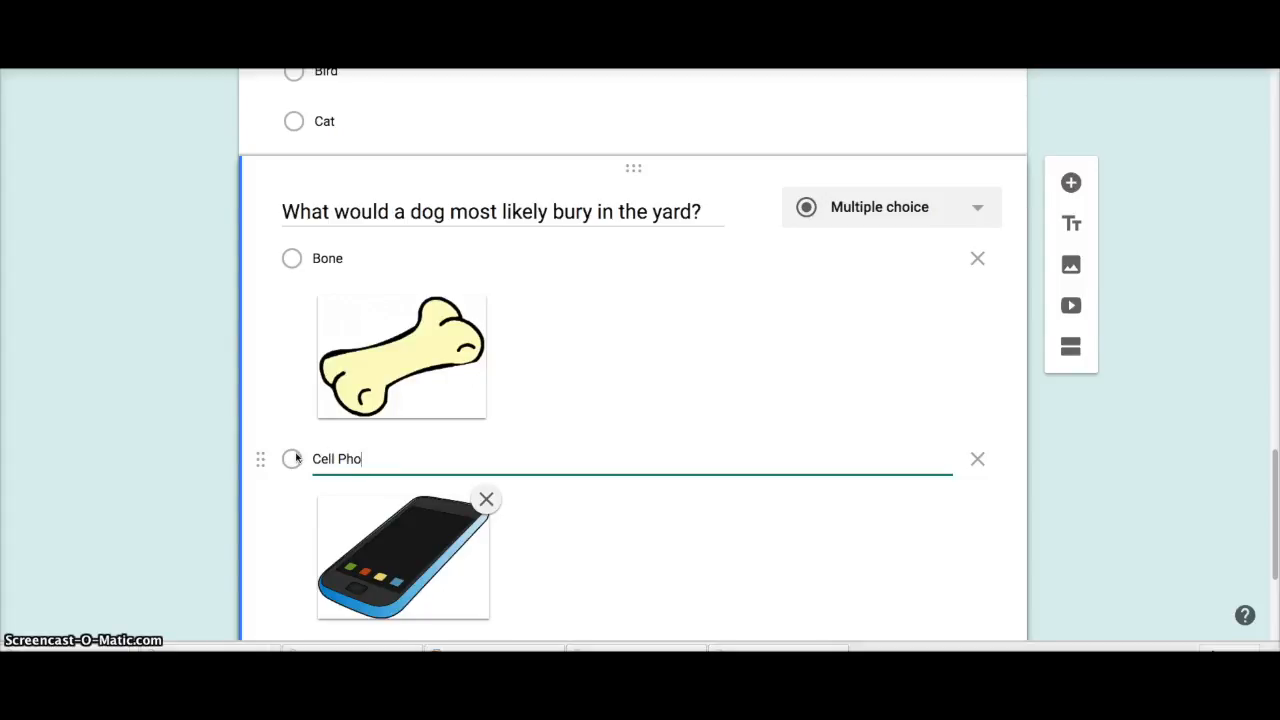
# Step: Add a Pillow choice showing the blue-and-yellow zigzag pillow picture
pyautogui.scroll(-3, 314, 456)
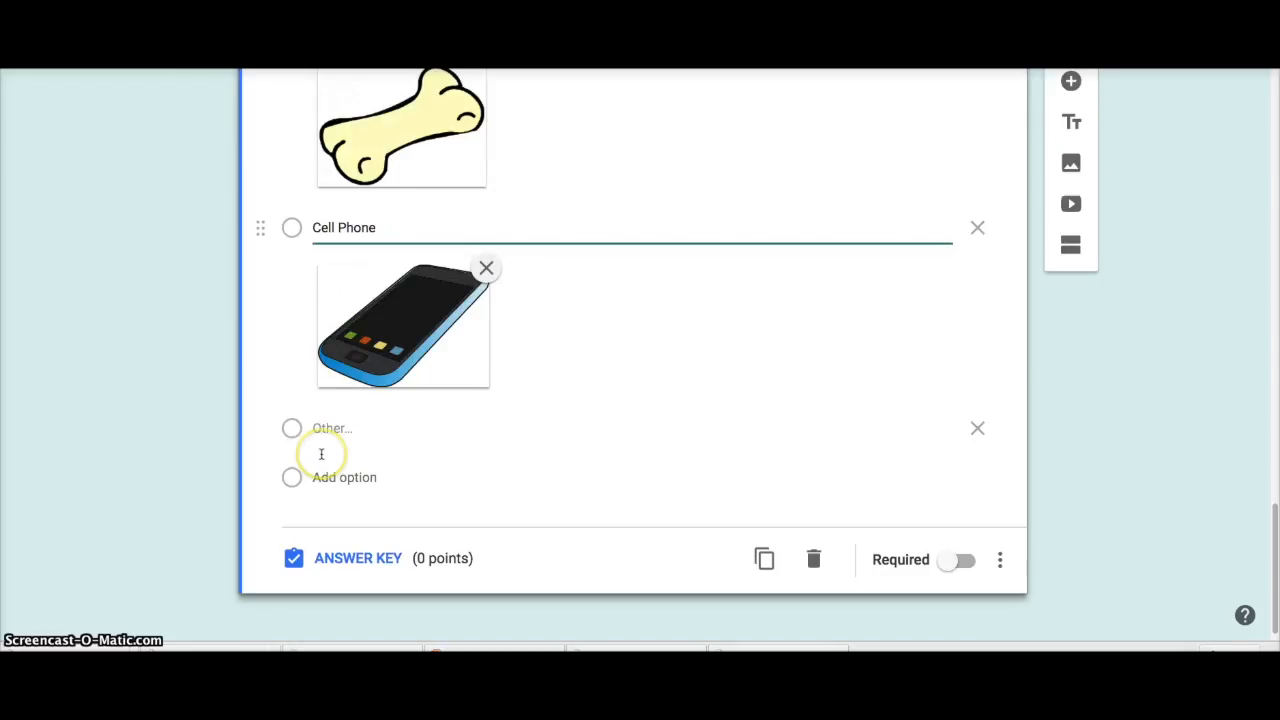
pyautogui.click(352, 459)
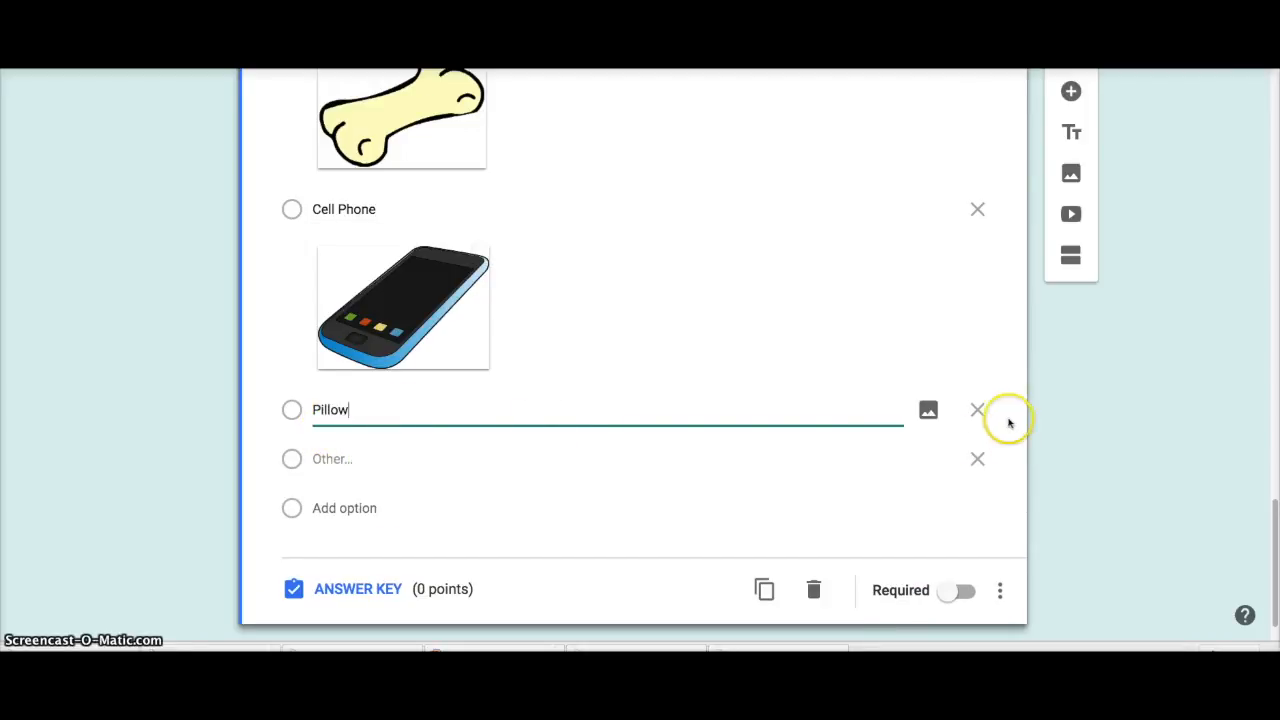
pyautogui.click(930, 410)
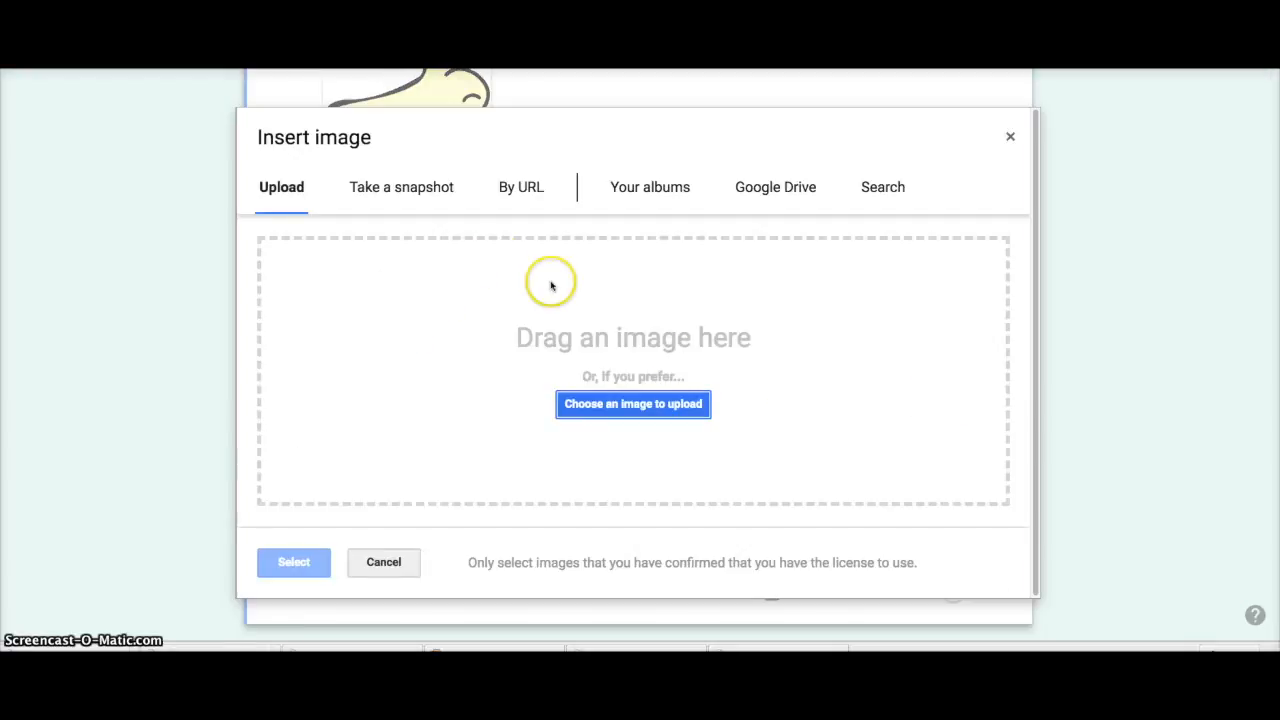
pyautogui.click(795, 188)
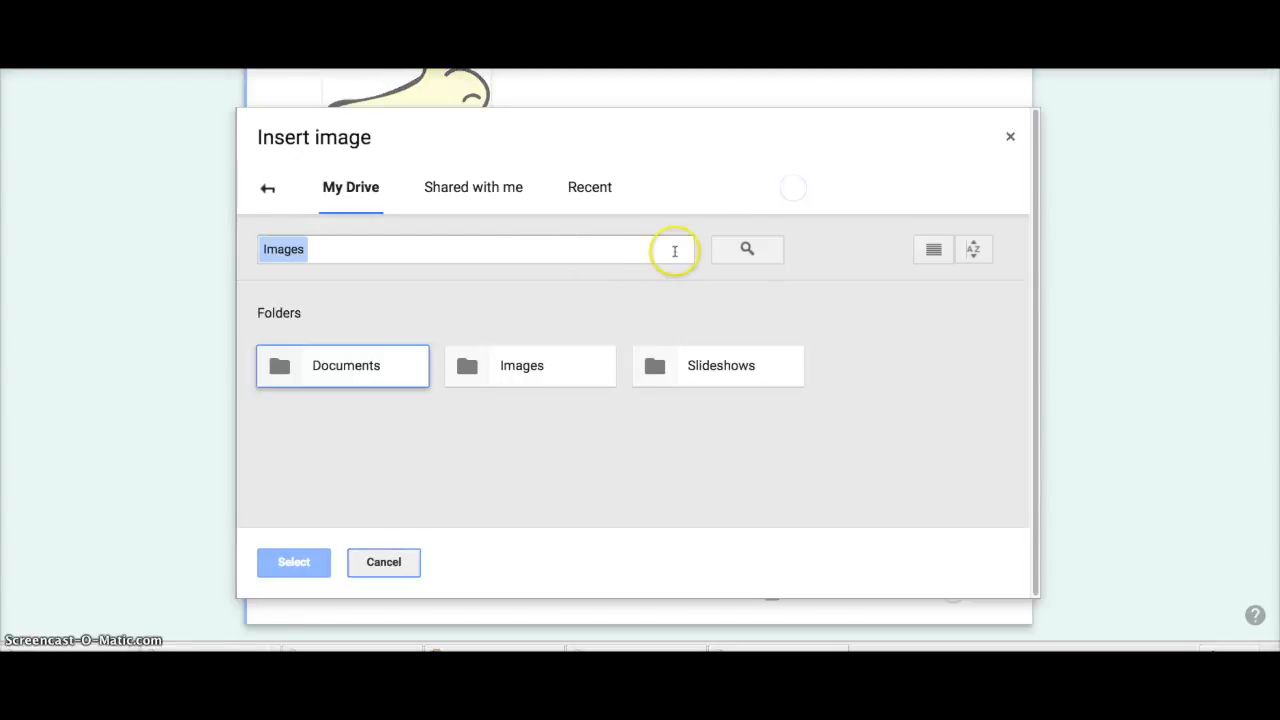
pyautogui.click(550, 366)
pyautogui.doubleClick(550, 366)
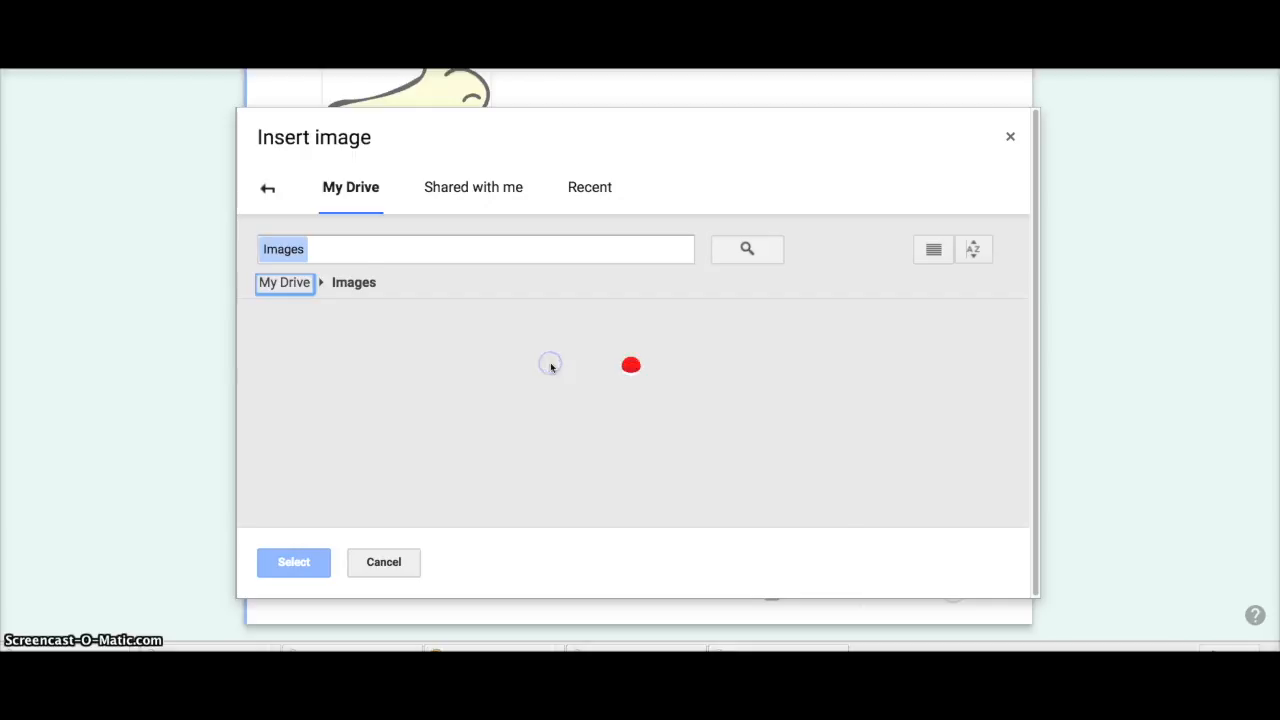
pyautogui.doubleClick(760, 440)
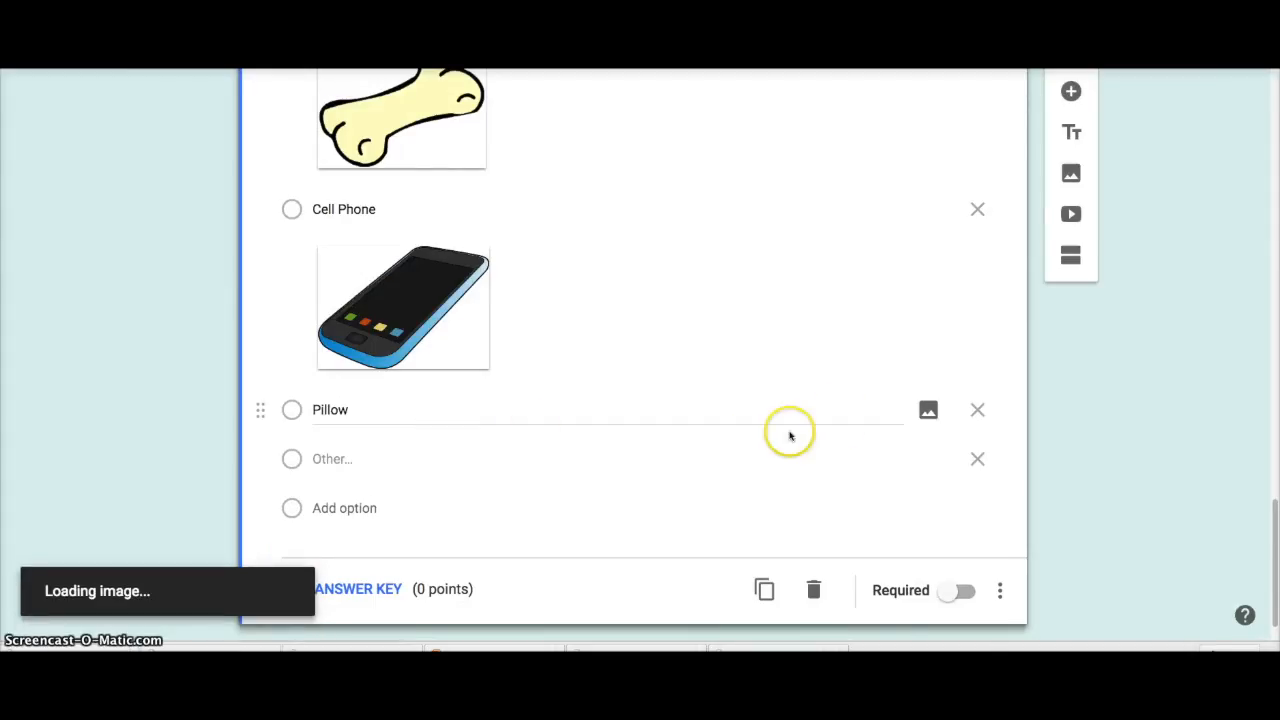
# Step: Remove the Other choice and make the bury question required
pyautogui.scroll(-3, 558, 477)
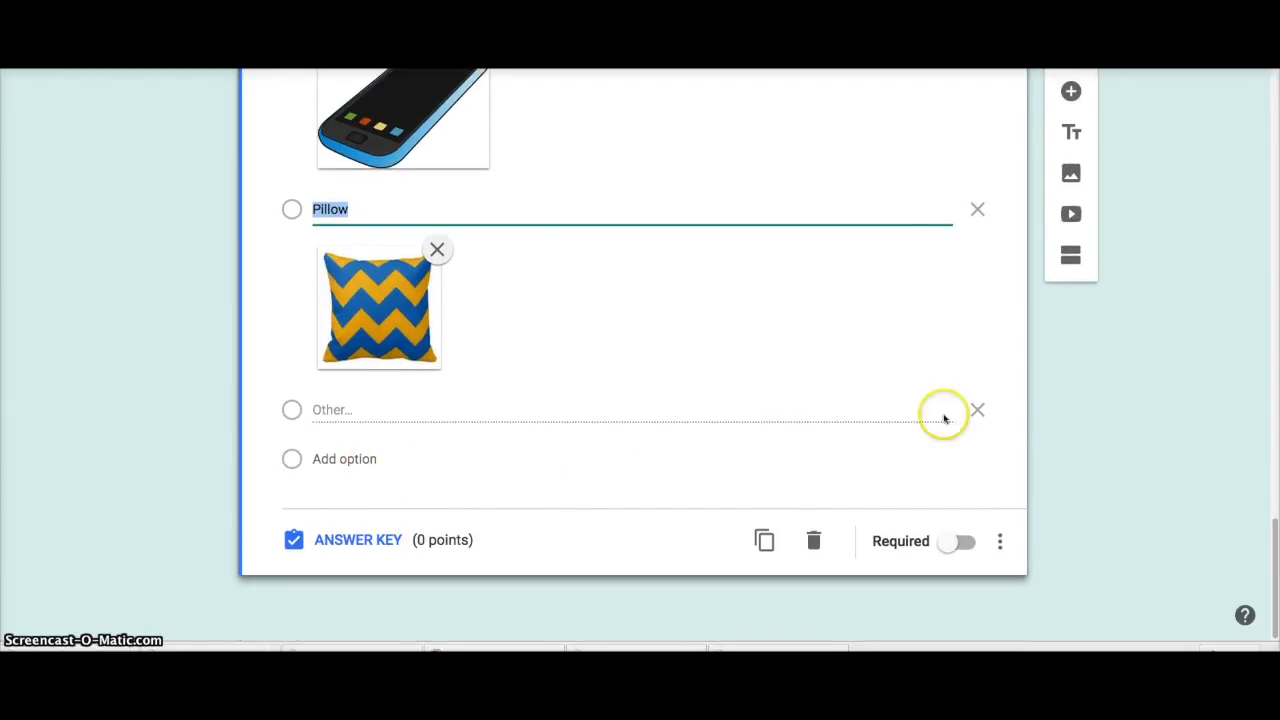
pyautogui.click(977, 409)
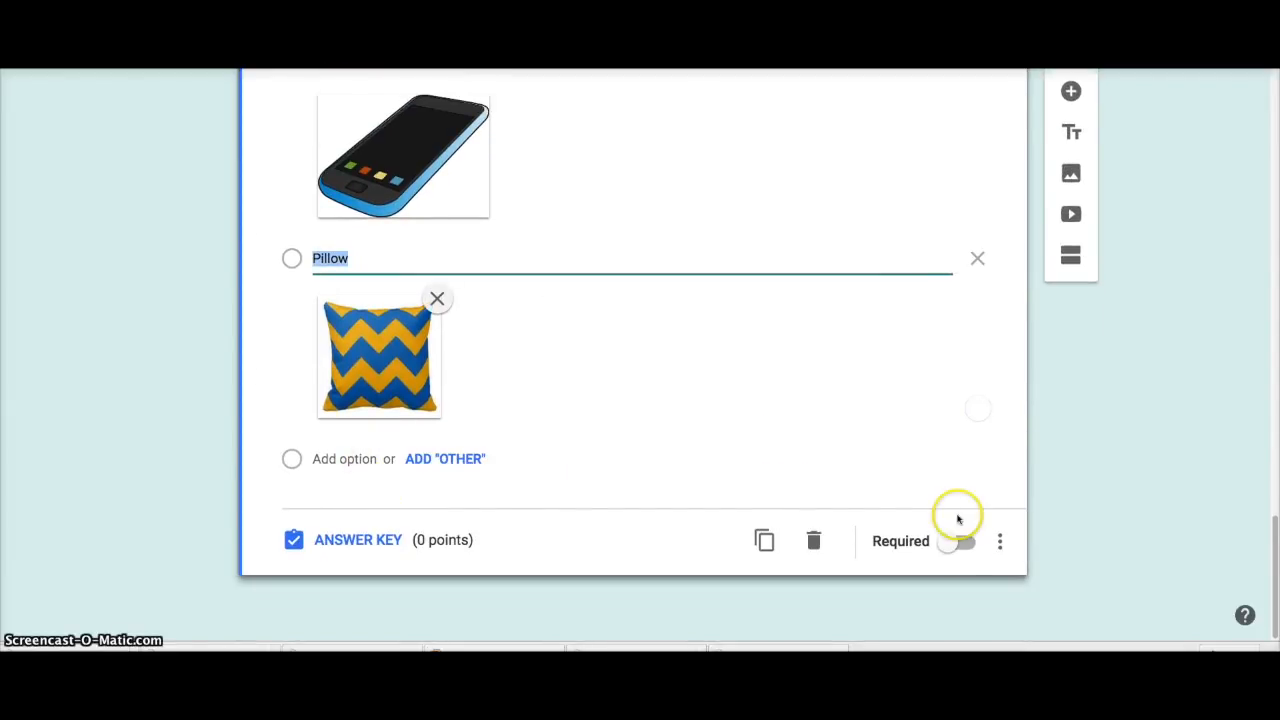
pyautogui.click(963, 545)
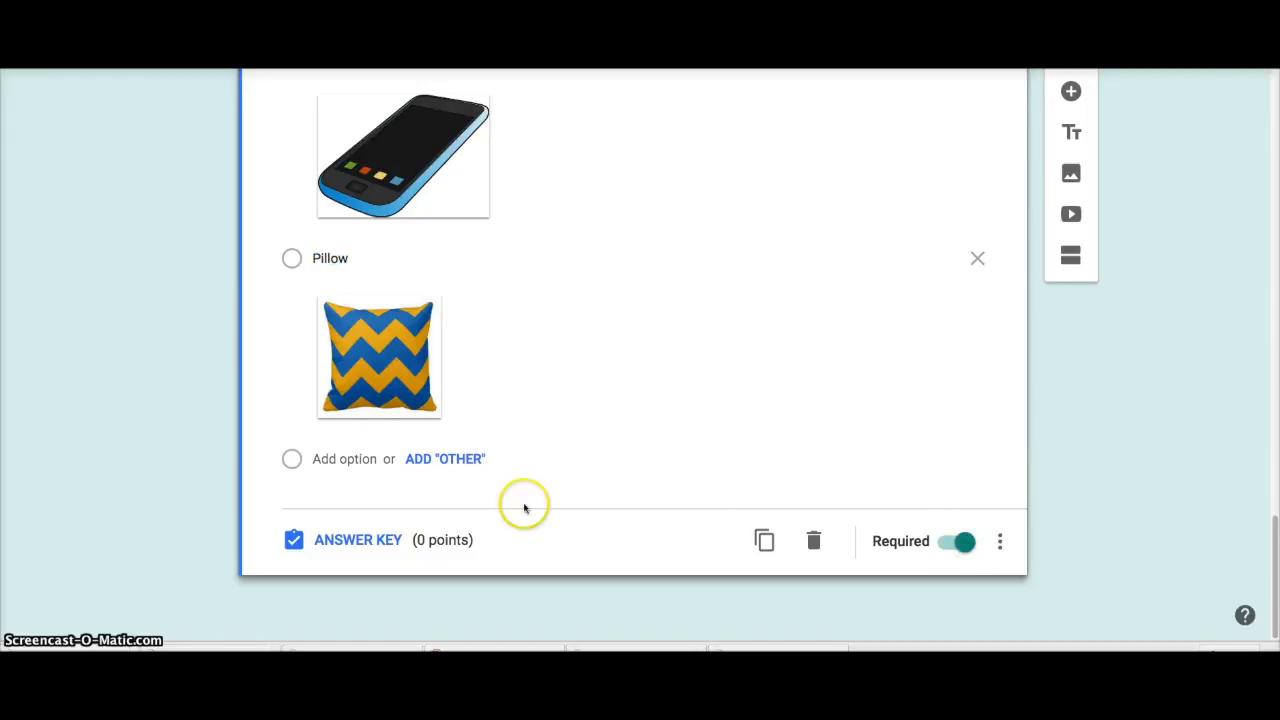
# Step: In the answer key, give the bury question 25 points and mark Bone as correct
pyautogui.click(350, 539)
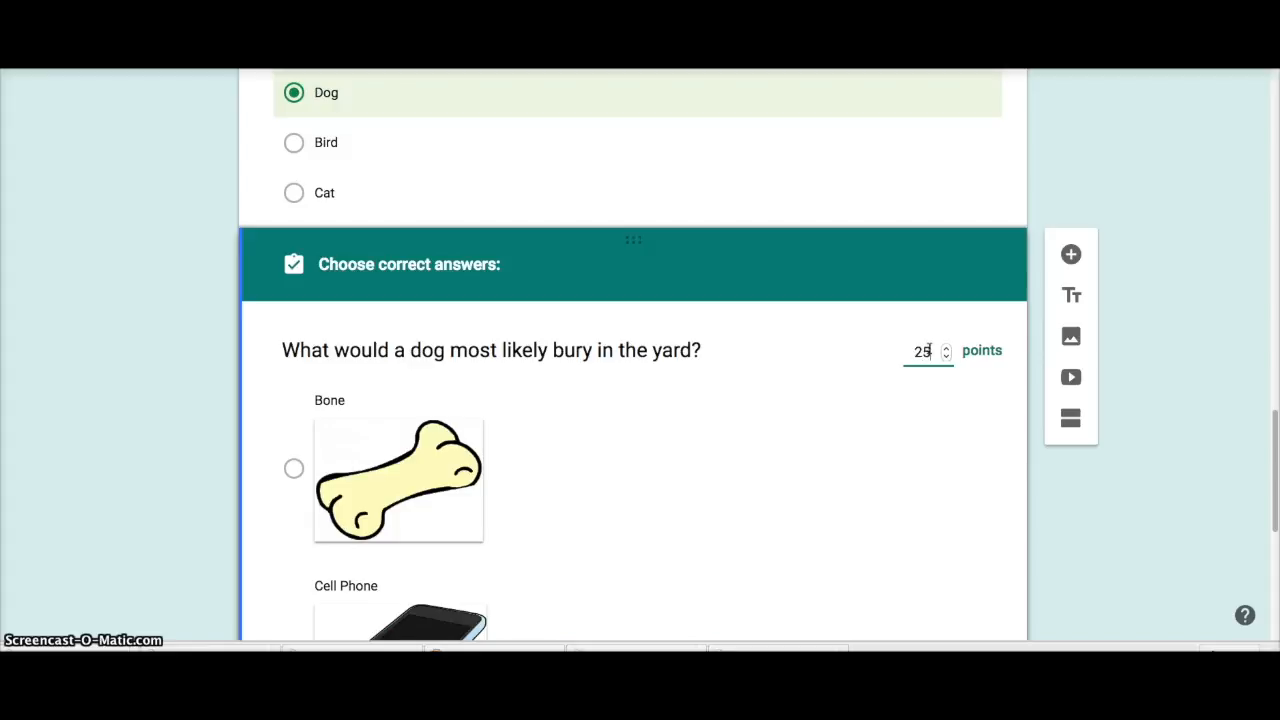
pyautogui.write('25')
pyautogui.click(294, 468)
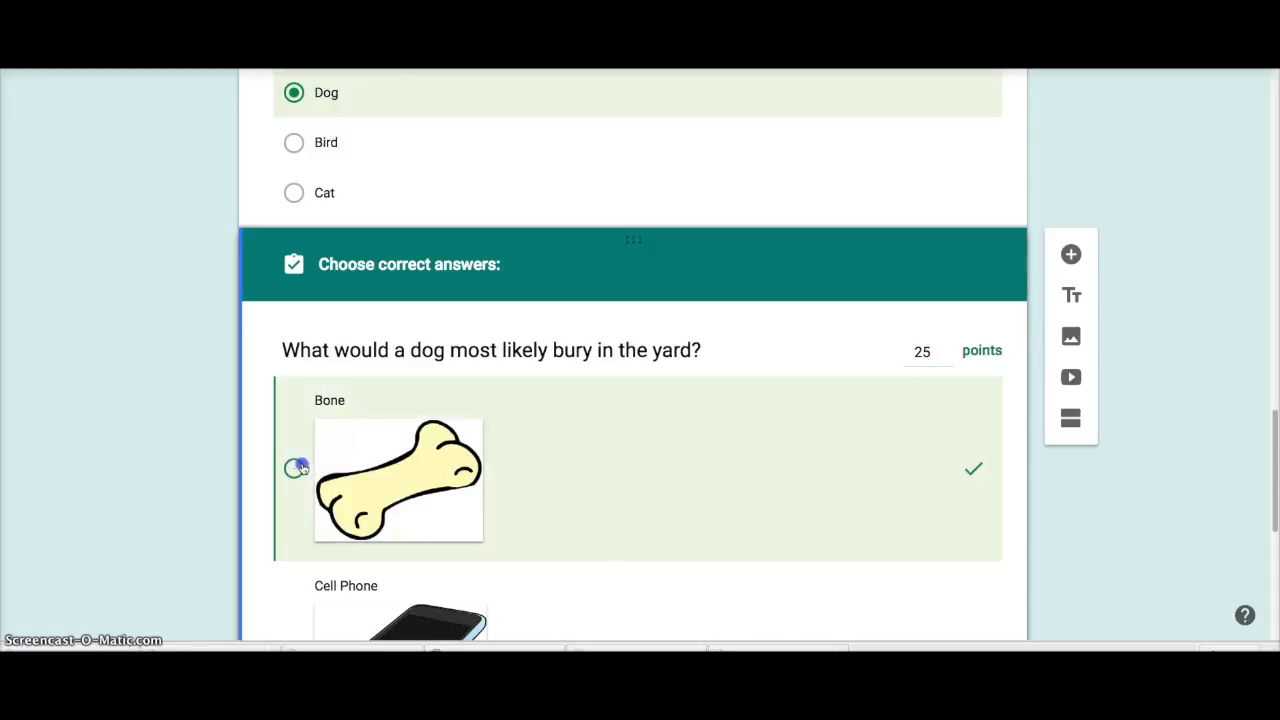
pyautogui.scroll(-3, 674, 443)
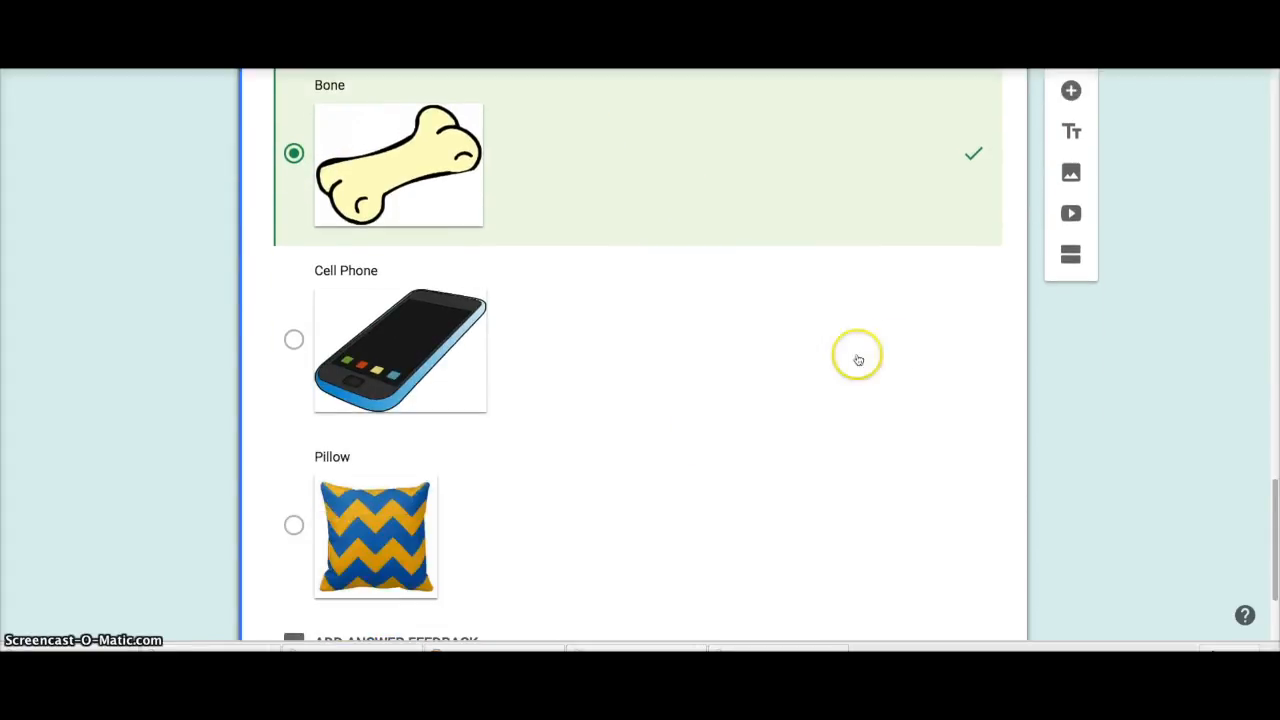
pyautogui.click(1070, 93)
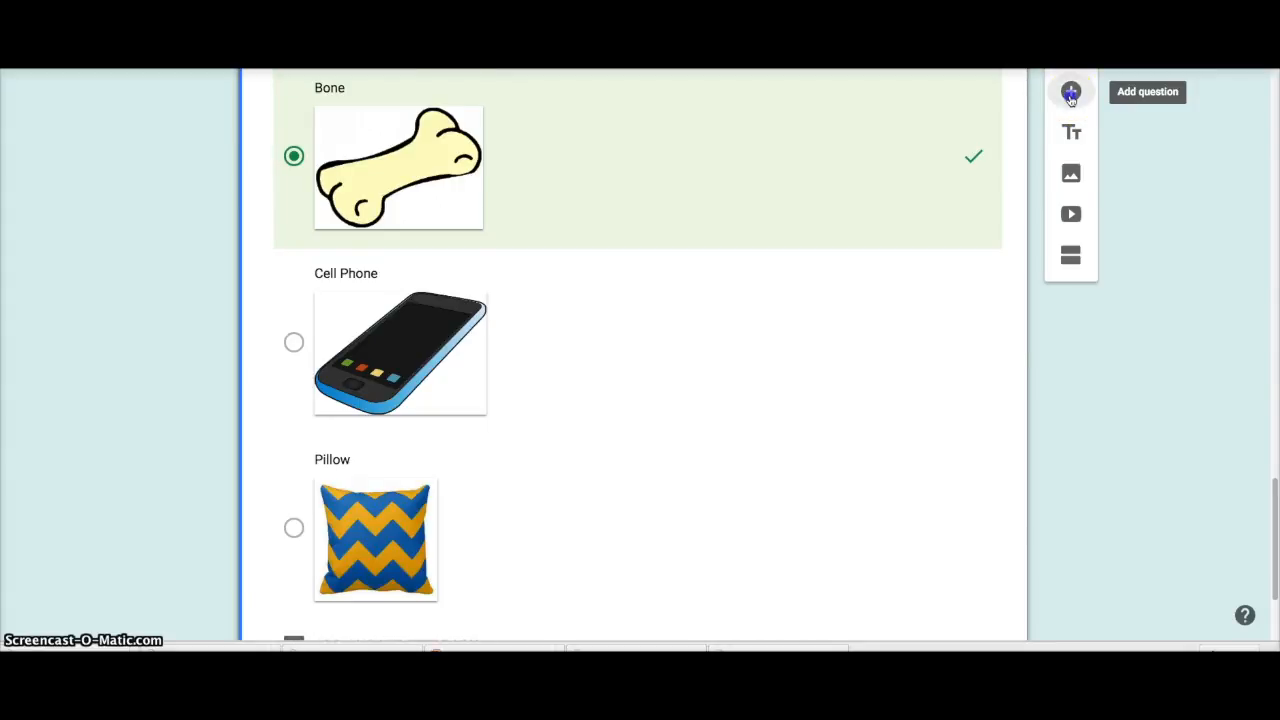
# Step: Add the question 'Dogs tend to bark when they hear a noise at night' with True as the first option
pyautogui.scroll(-1, 538, 444)
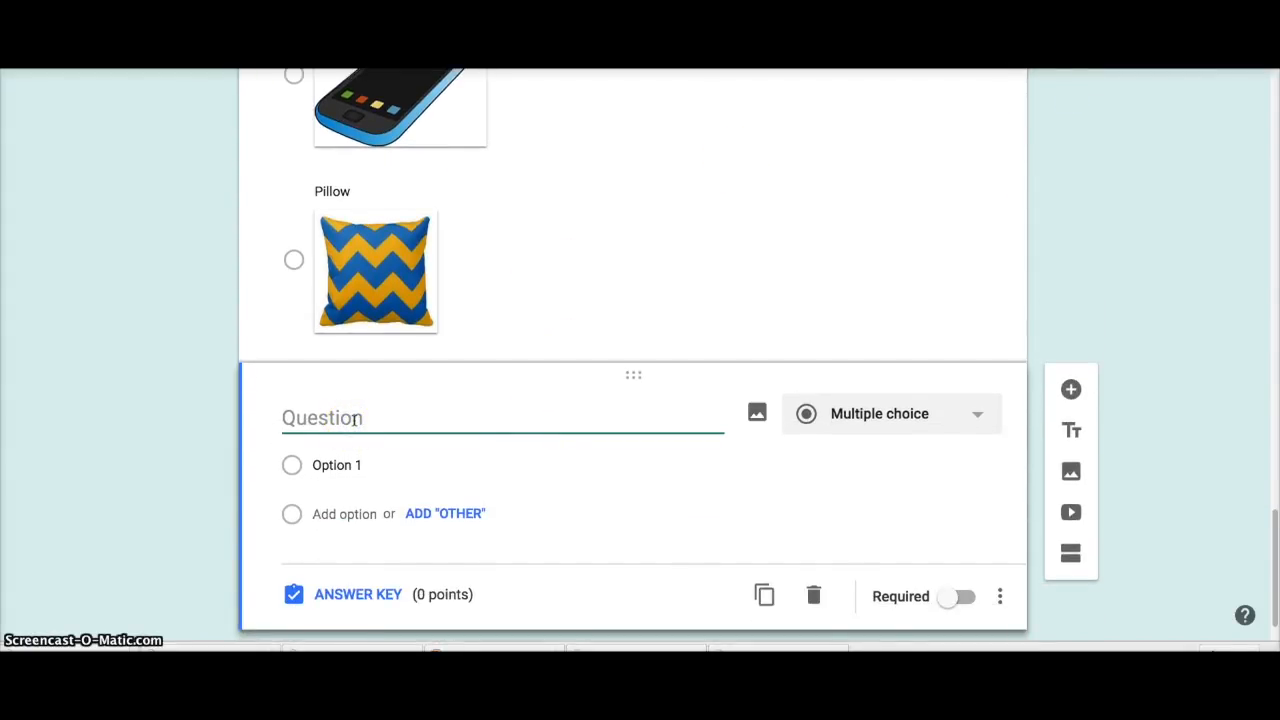
pyautogui.write('Dogs tend')
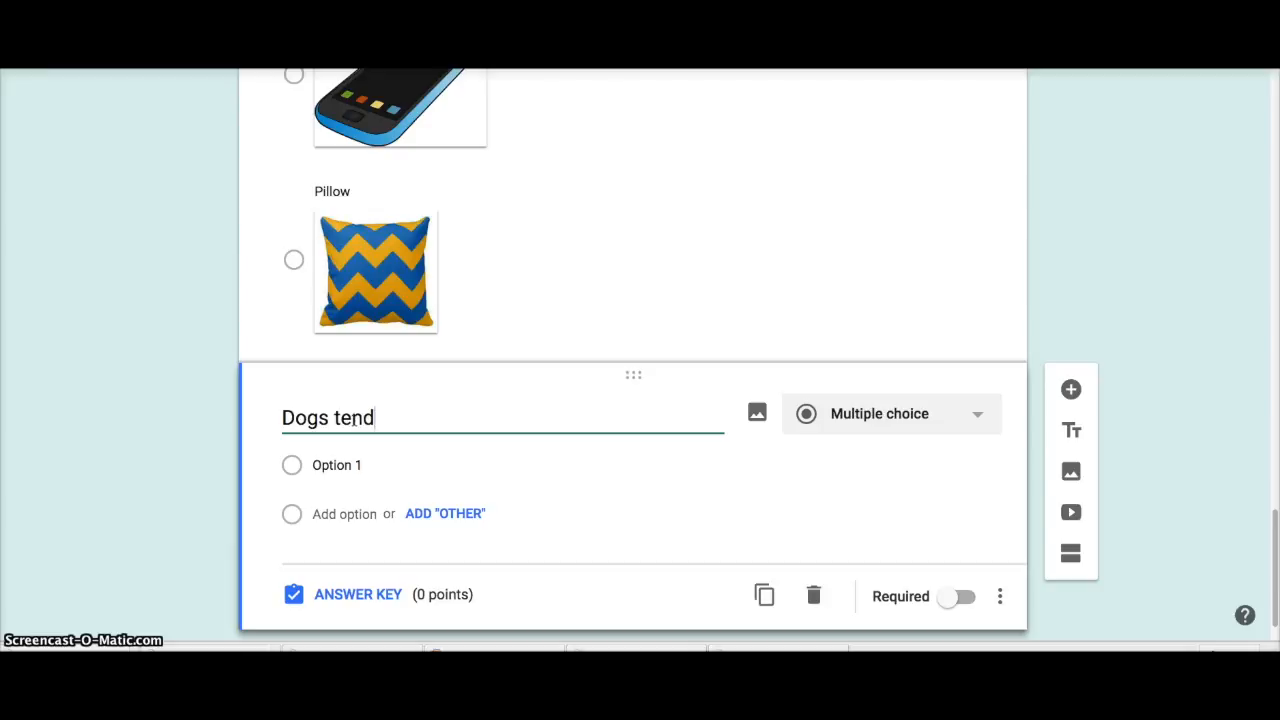
pyautogui.write(' to bark whe')
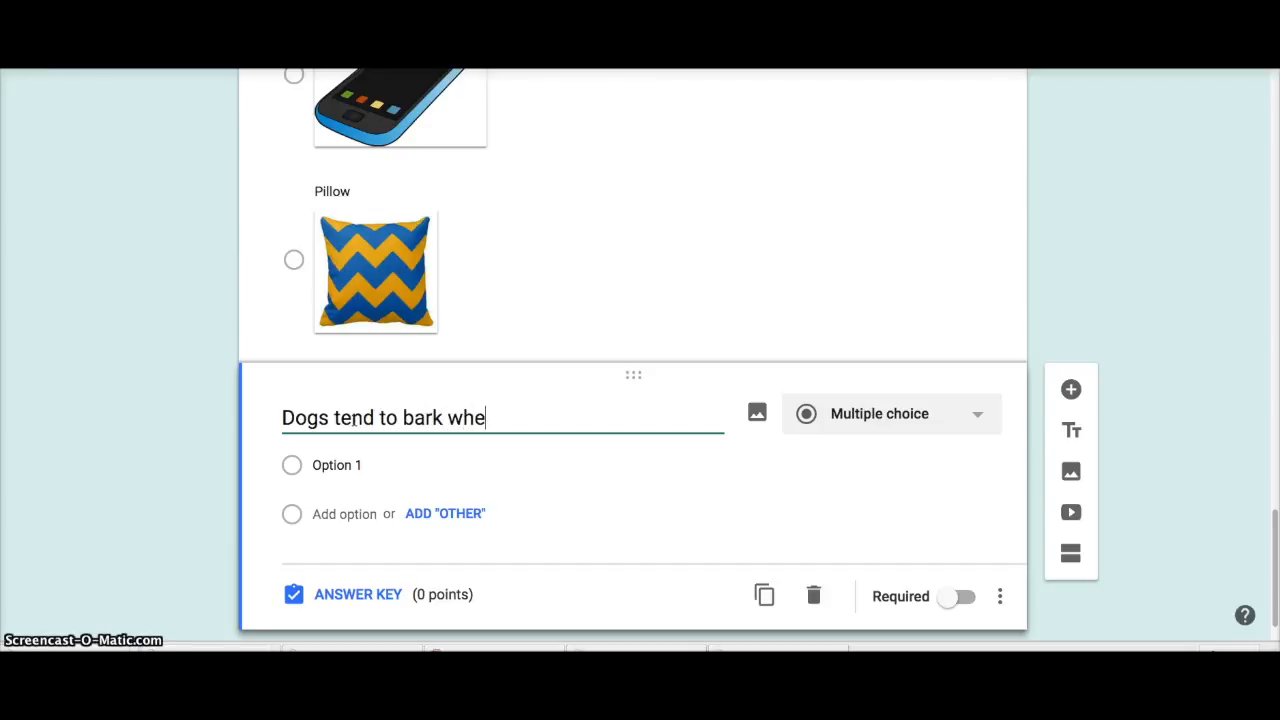
pyautogui.write('n they hear a noise a')
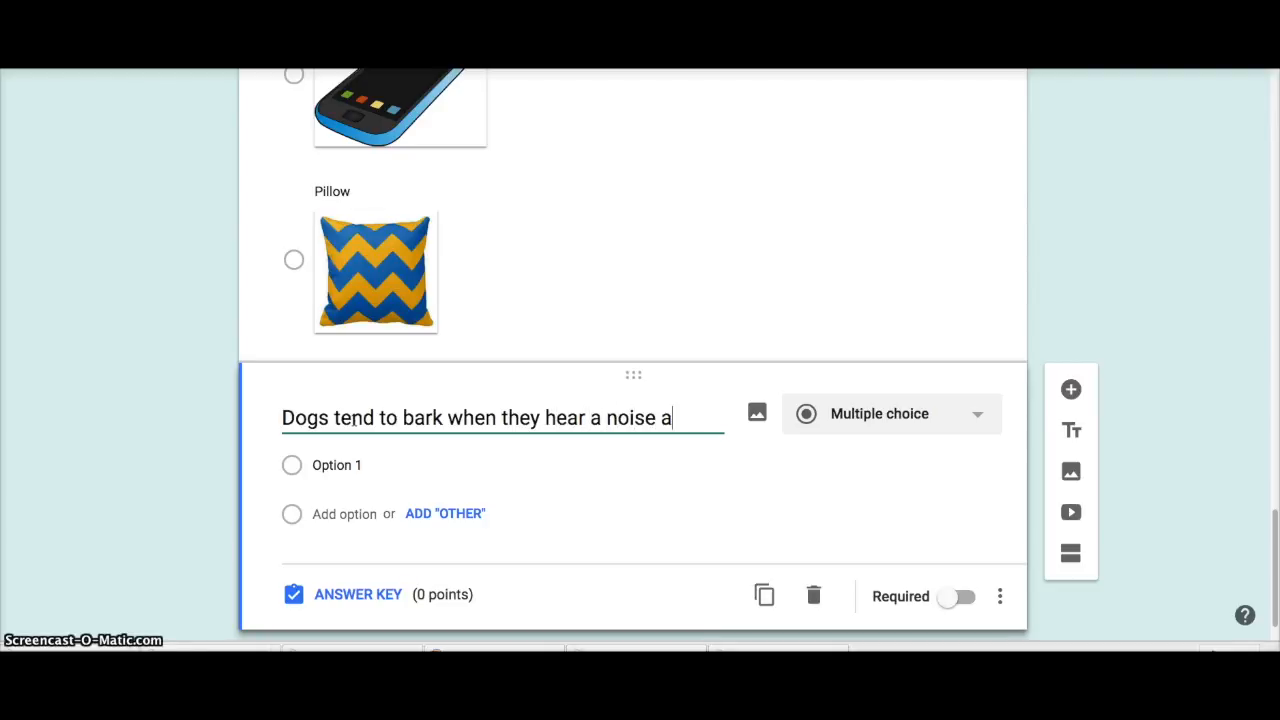
pyautogui.write('t night.')
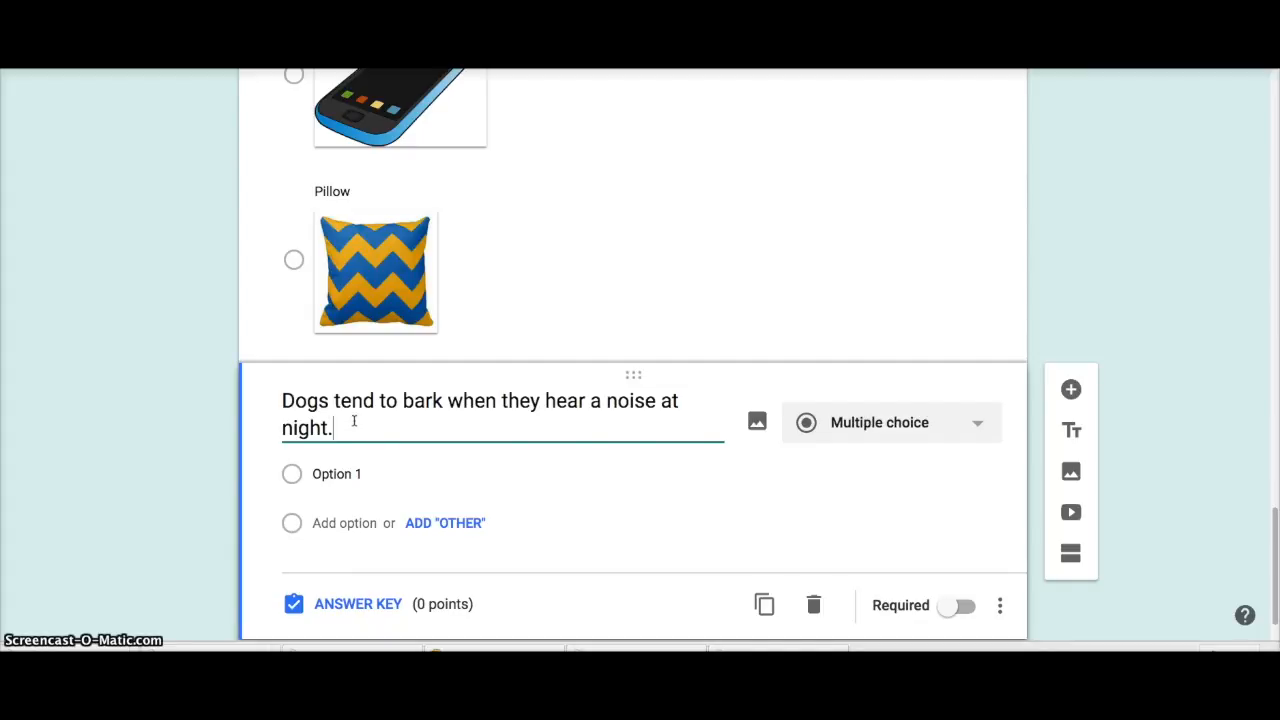
pyautogui.click(363, 473)
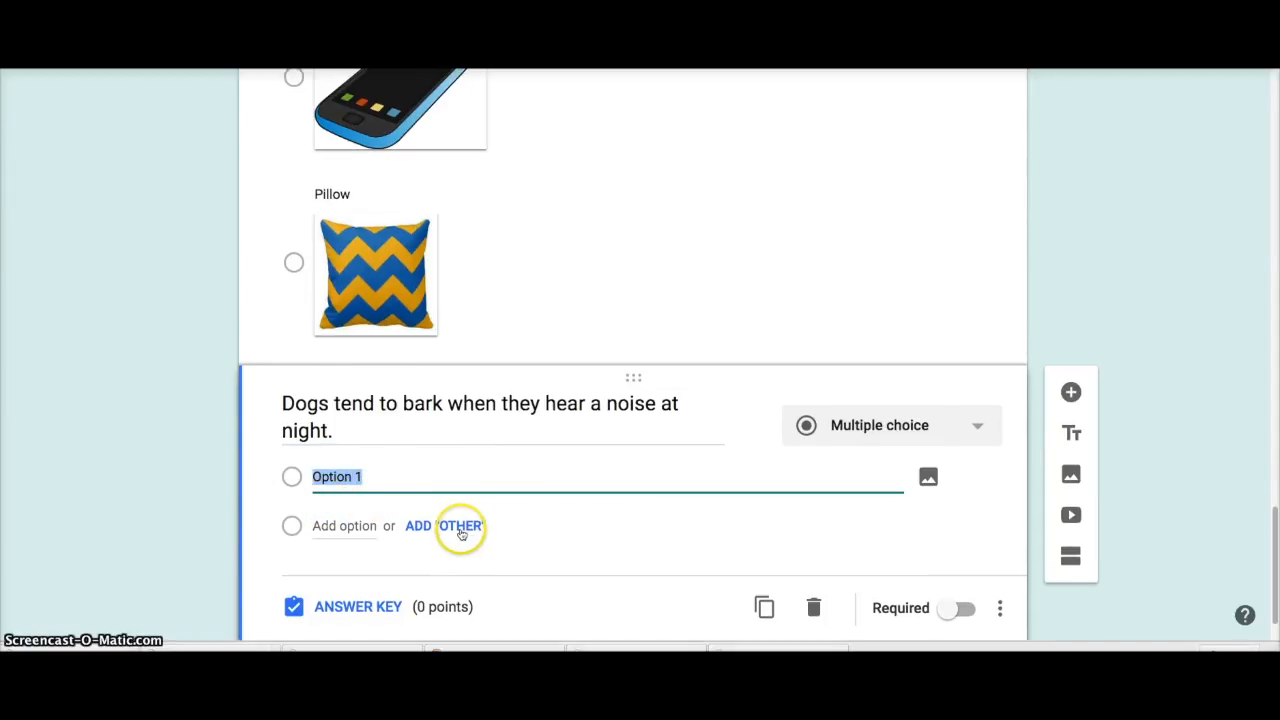
pyautogui.write('True')
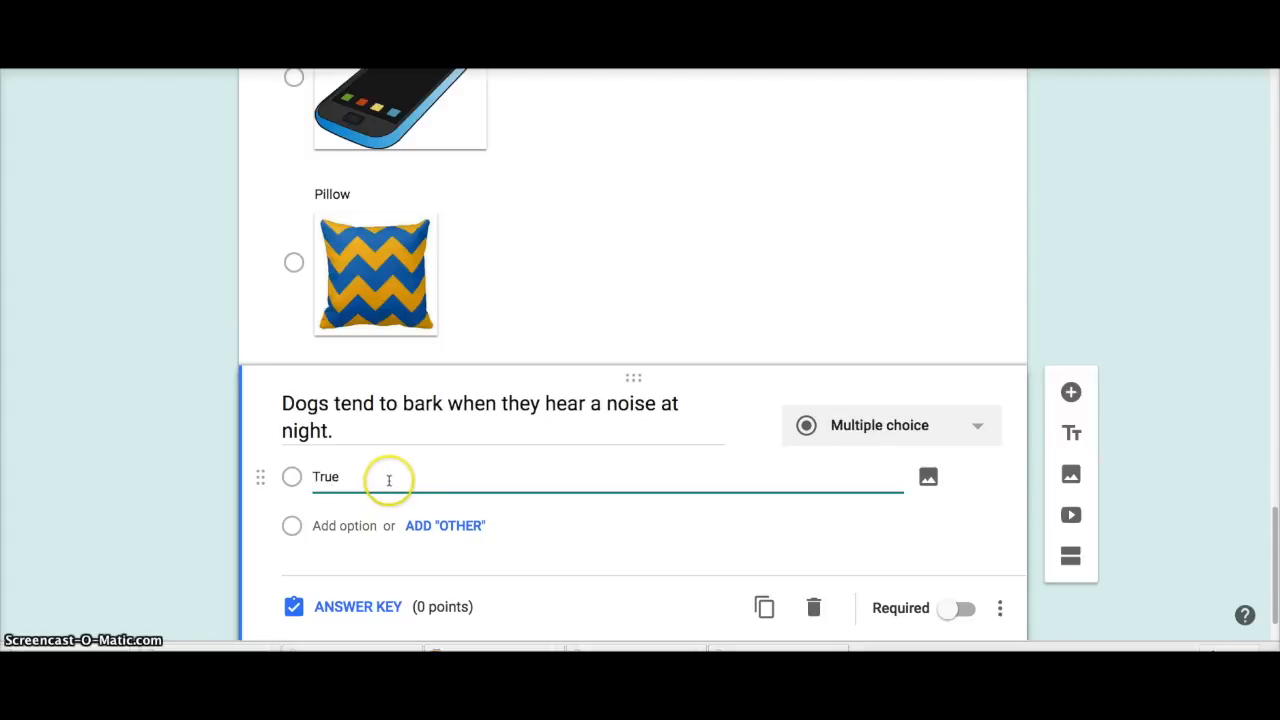
# Step: Add False as the second option, remove the Other choice, and make the question required
pyautogui.click(451, 526)
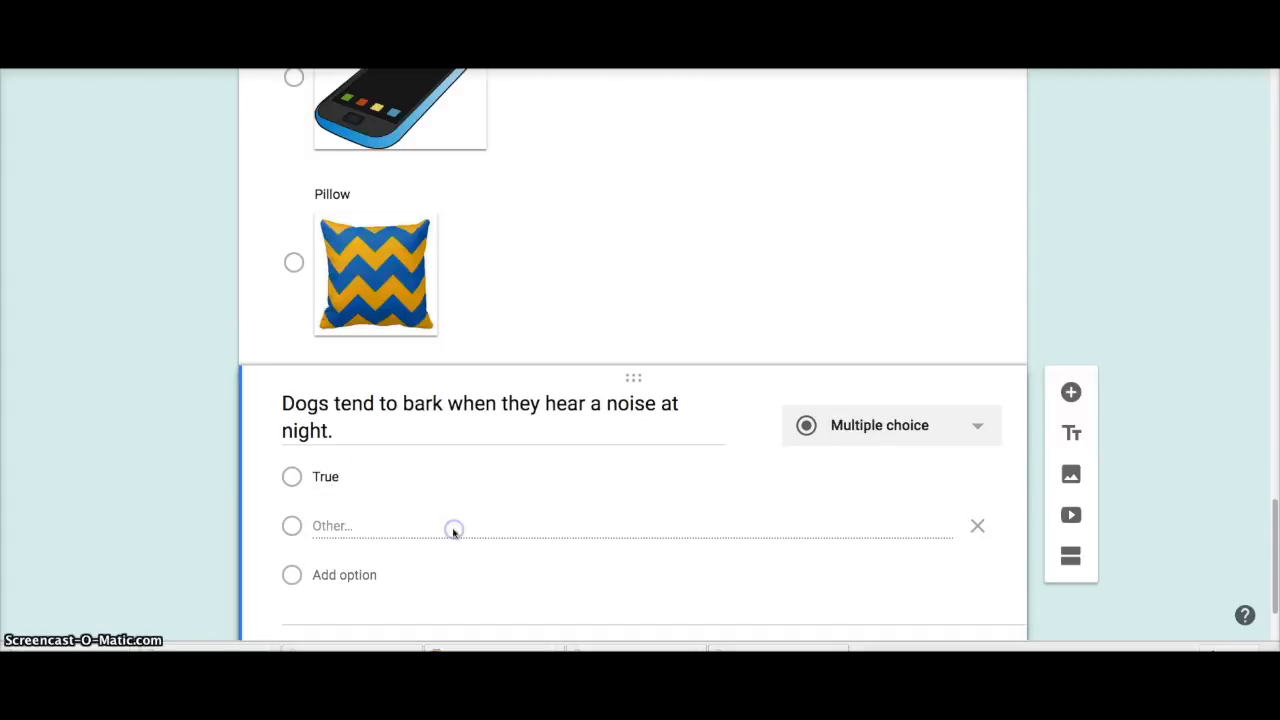
pyautogui.click(351, 578)
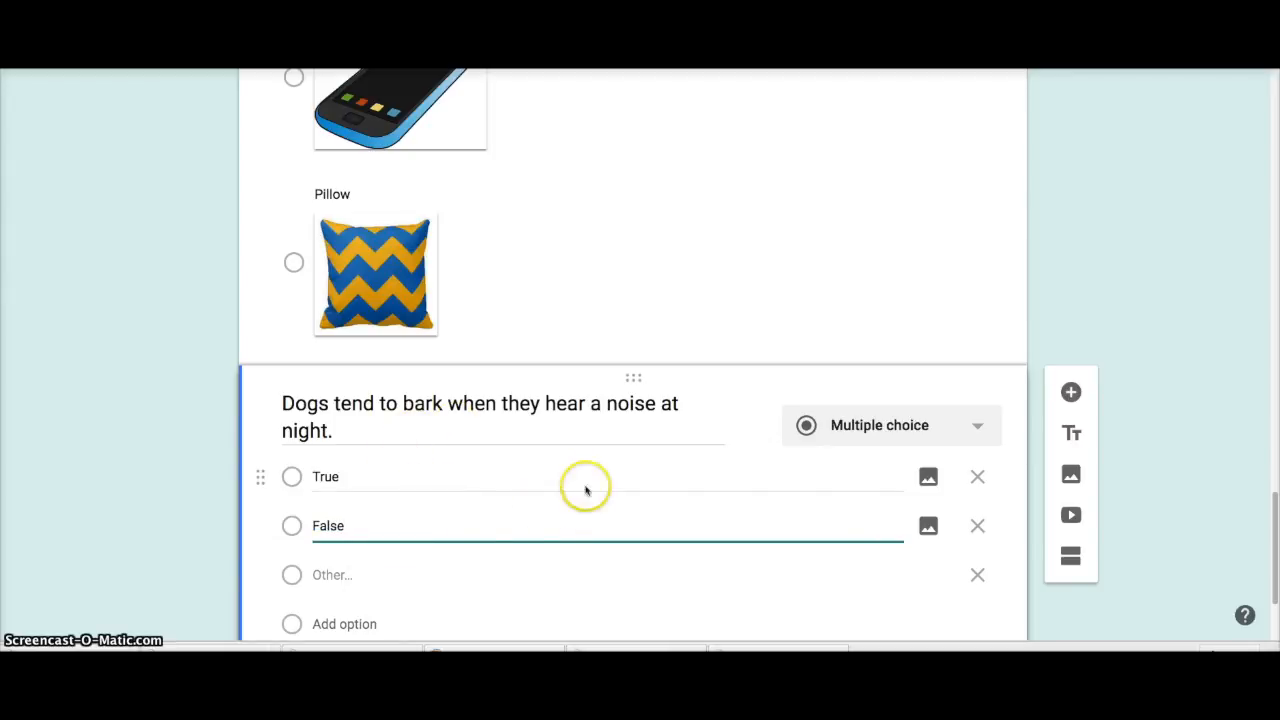
pyautogui.scroll(-1, 450, 508)
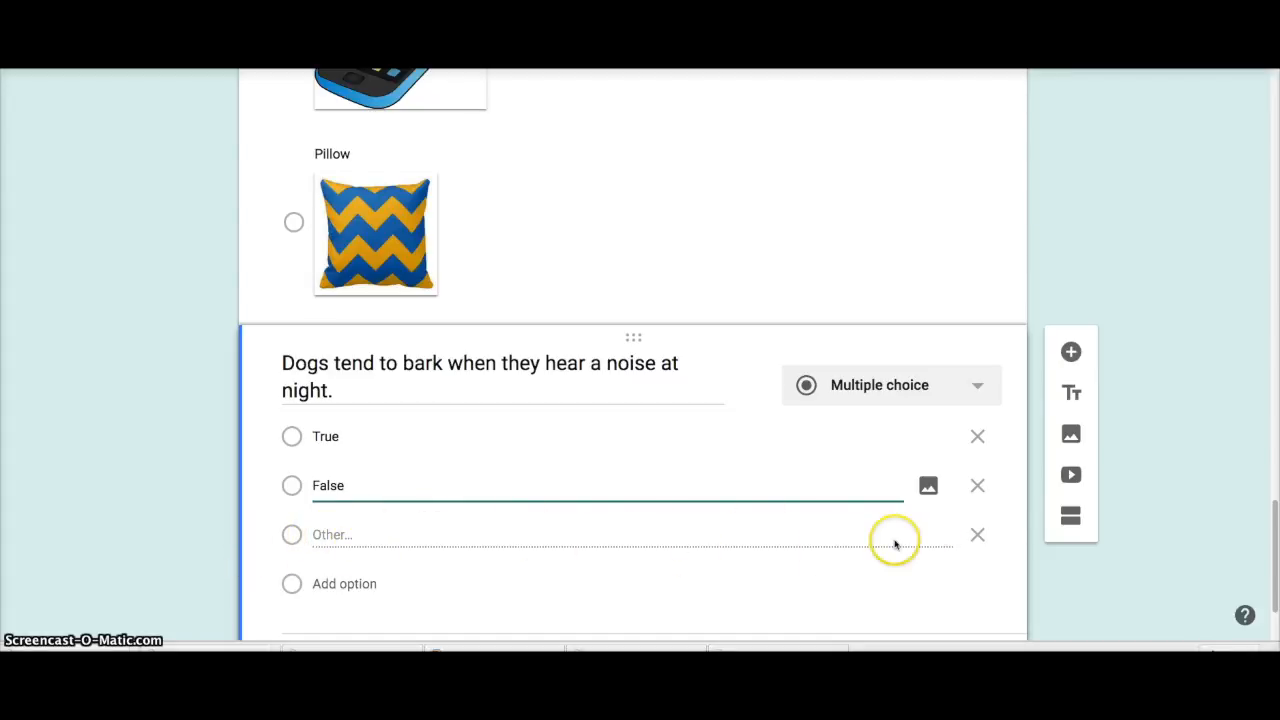
pyautogui.click(977, 536)
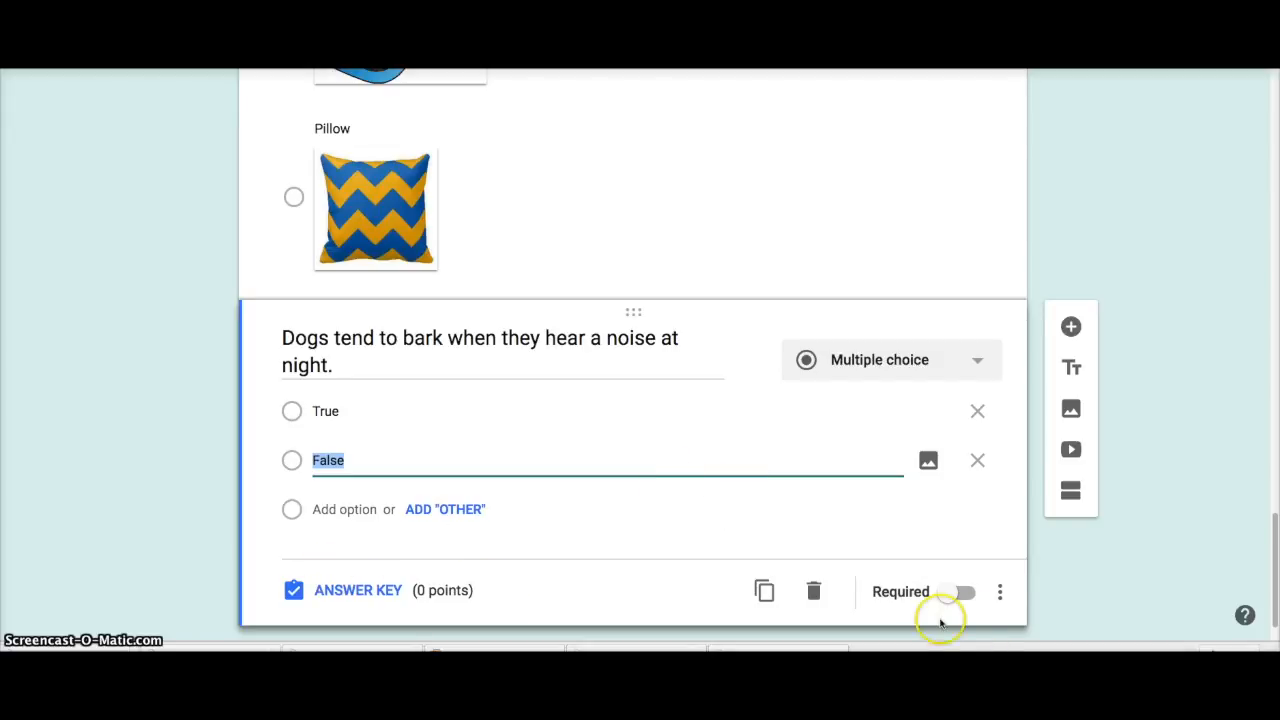
pyautogui.click(968, 596)
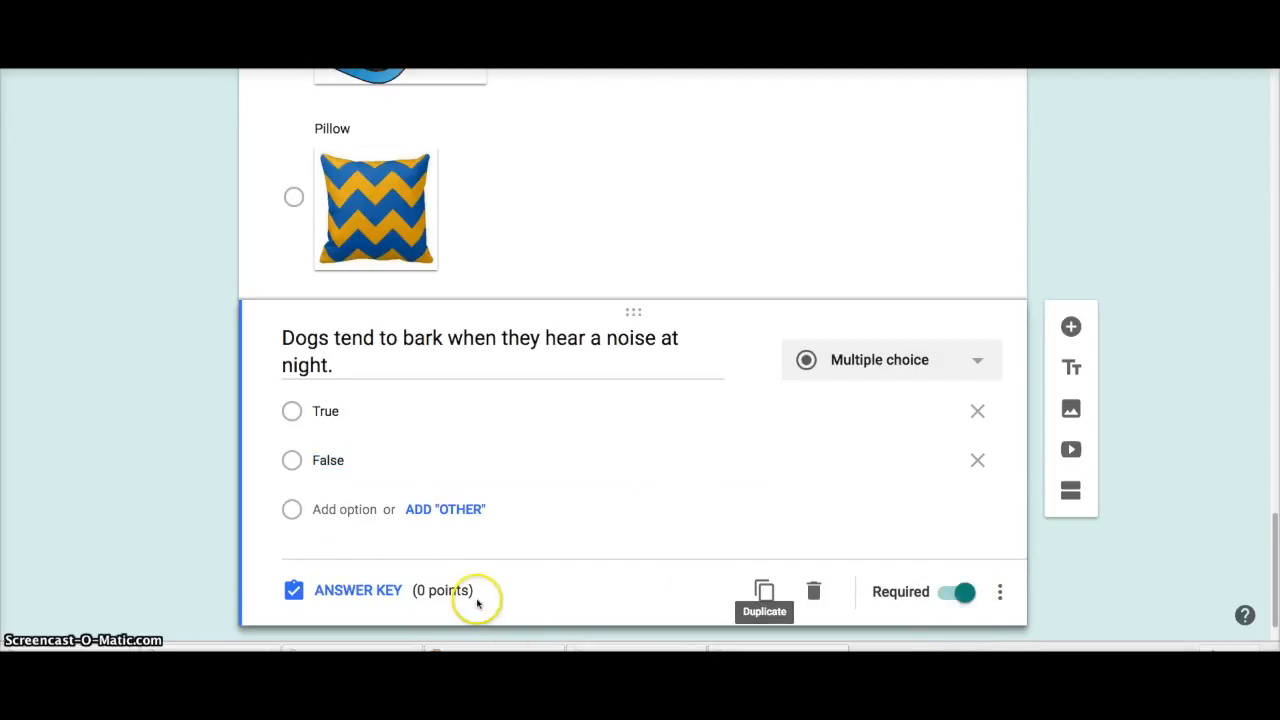
# Step: Set the barking question to 25 points with True as the correct answer, then scroll back to the top
pyautogui.click(345, 592)
pyautogui.click(958, 436)
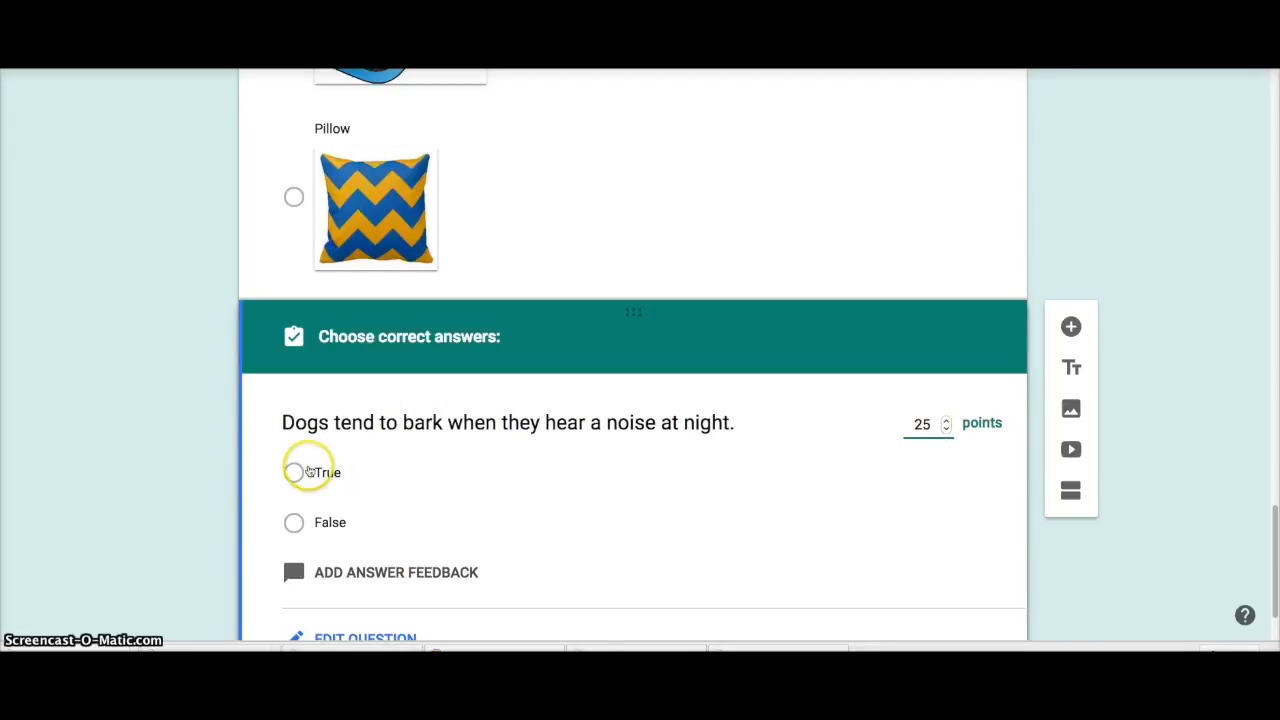
pyautogui.click(296, 472)
pyautogui.scroll(-1, 451, 503)
pyautogui.scroll(2, 451, 500)
pyautogui.scroll(12, 458, 500)
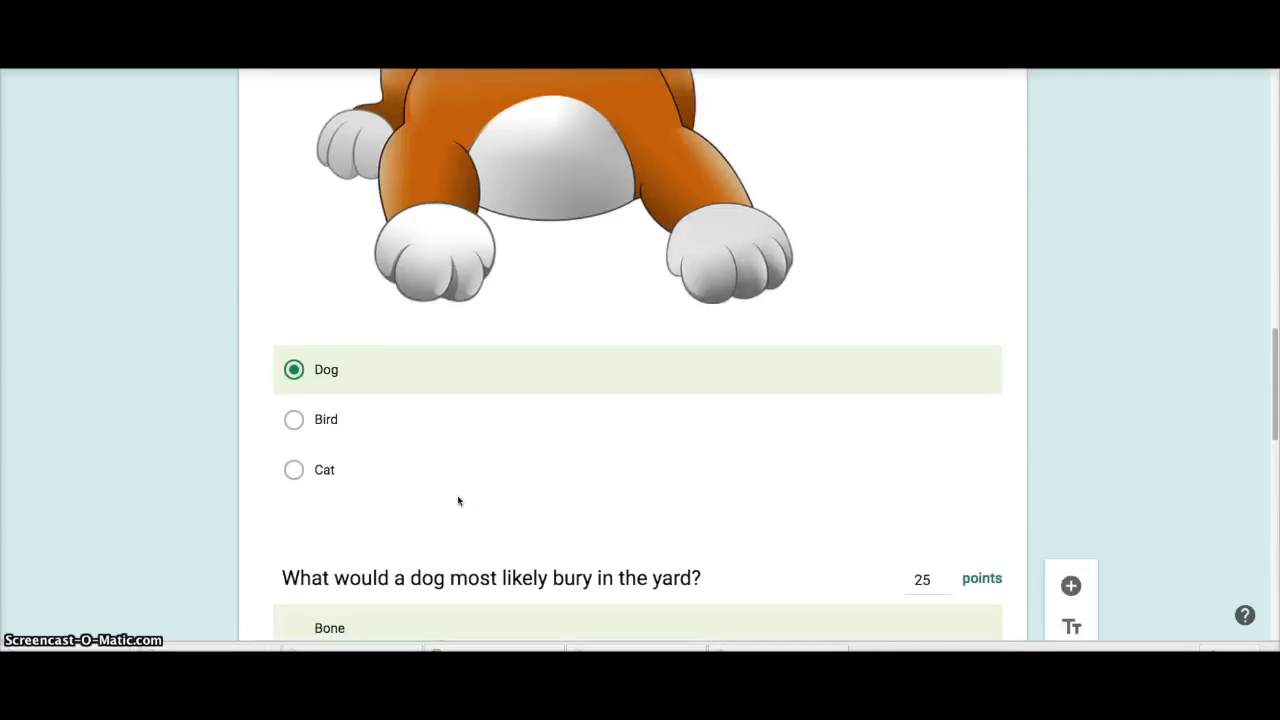
pyautogui.scroll(8, 458, 495)
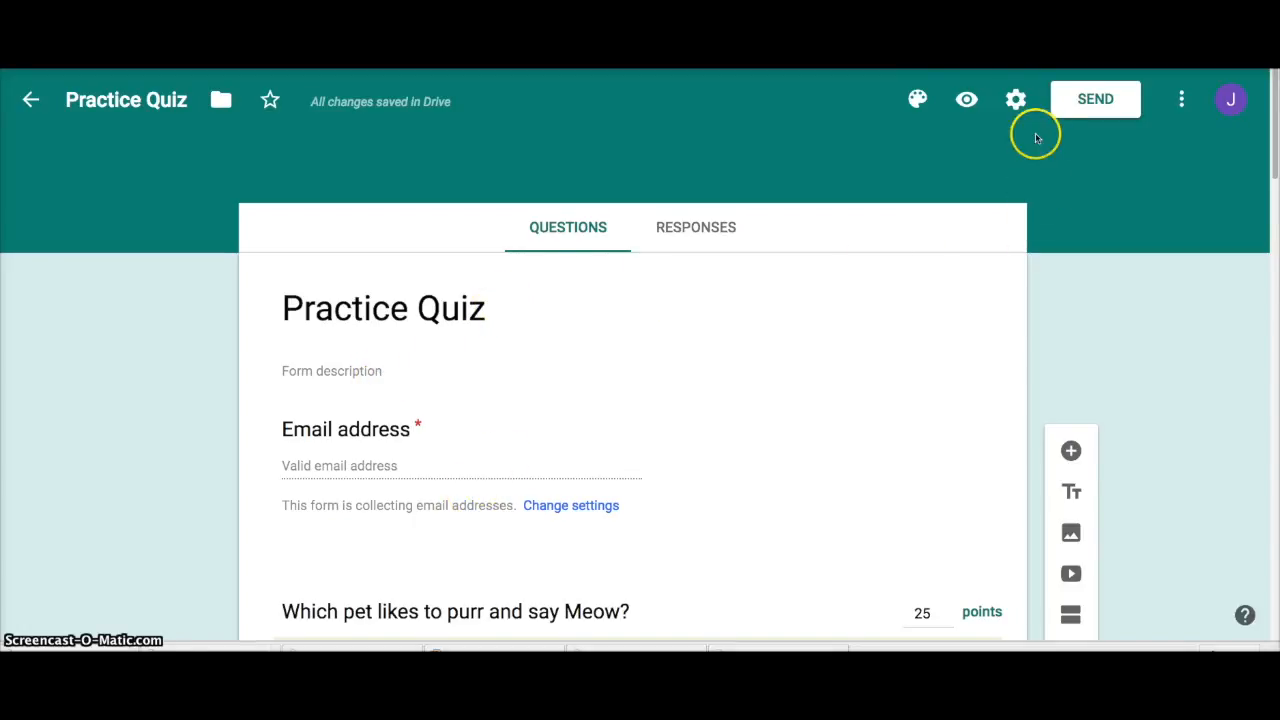
# Step: Preview the quiz as a respondent and fill in the respondent's e-mail address
pyautogui.click(968, 98)
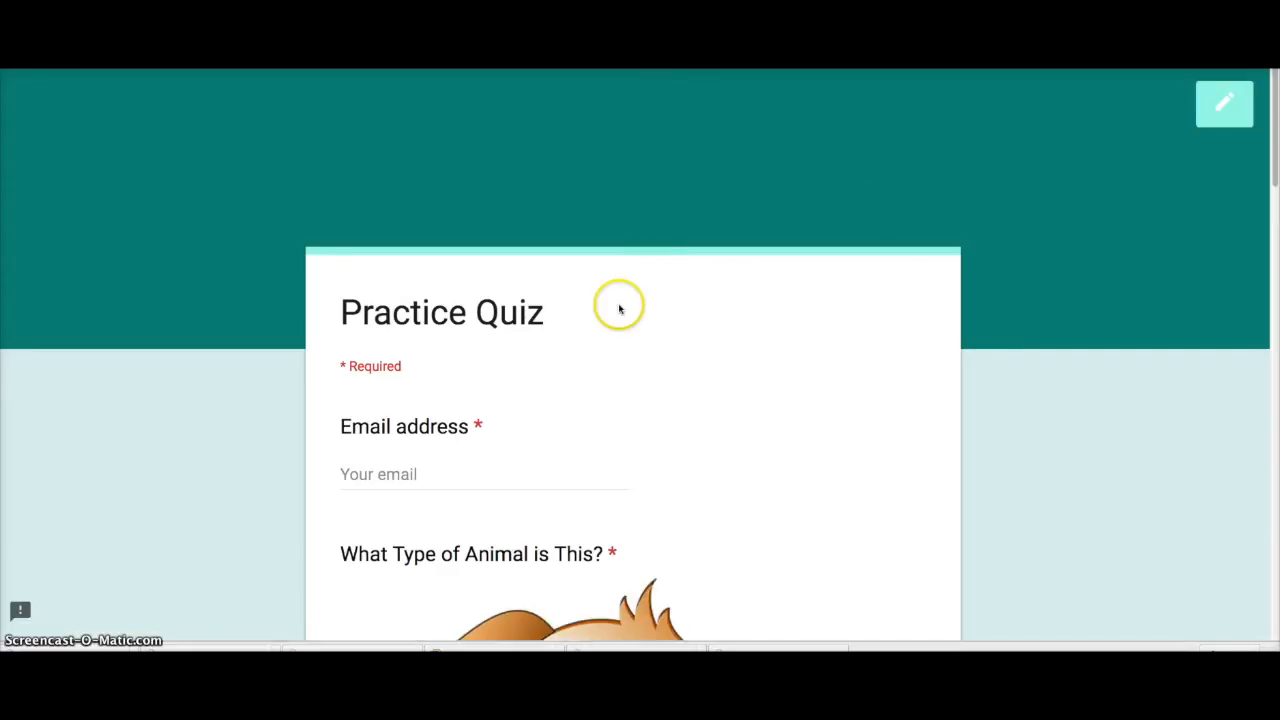
pyautogui.scroll(-2, 617, 306)
pyautogui.click(358, 324)
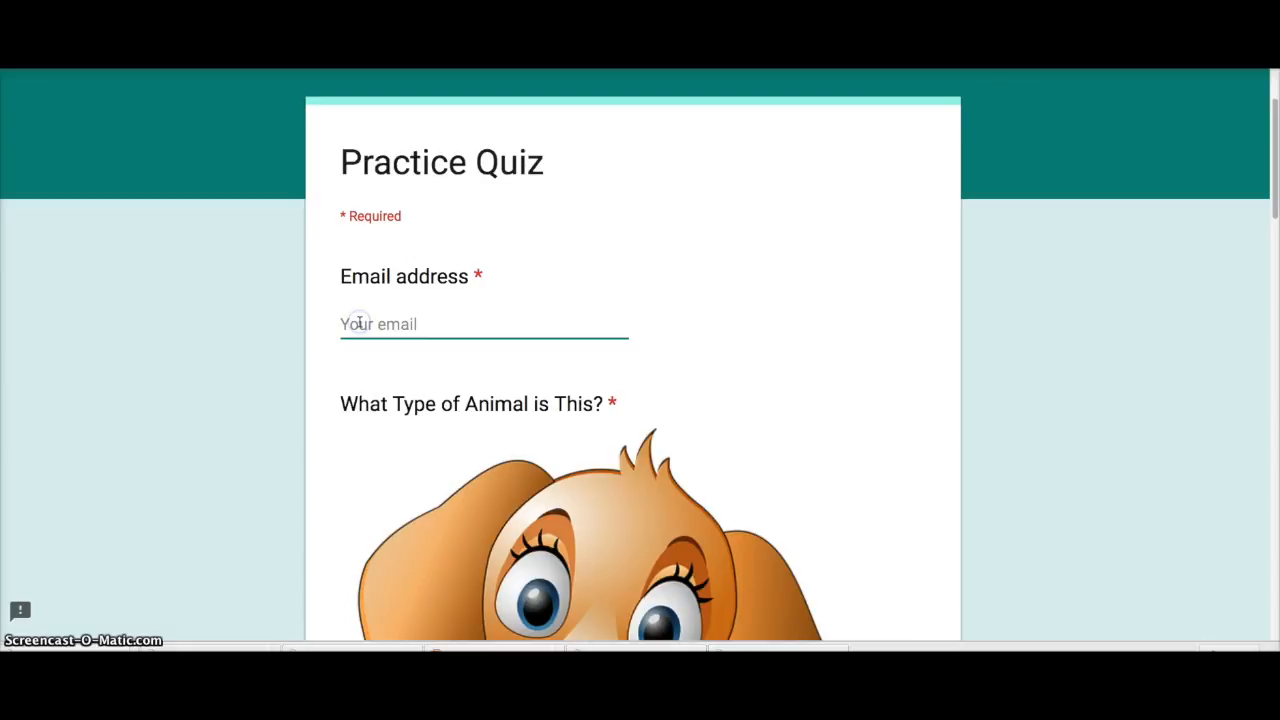
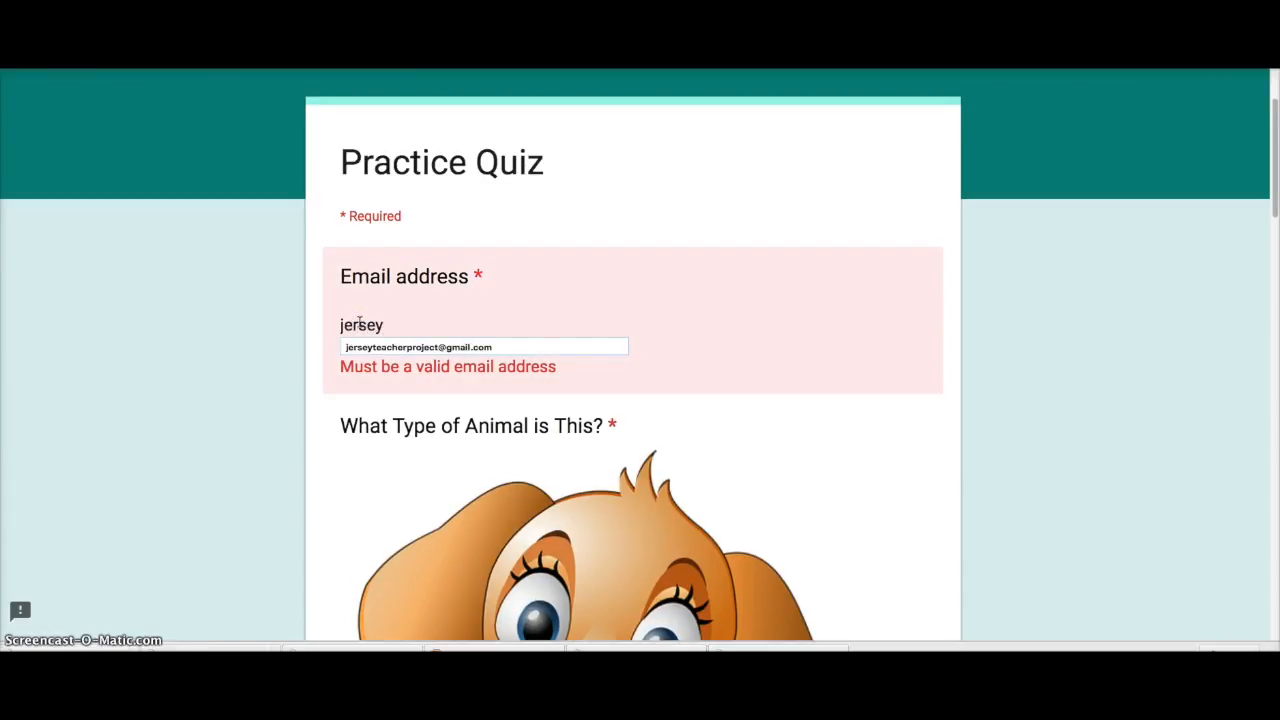
pyautogui.click(427, 349)
pyautogui.scroll(-3, 435, 355)
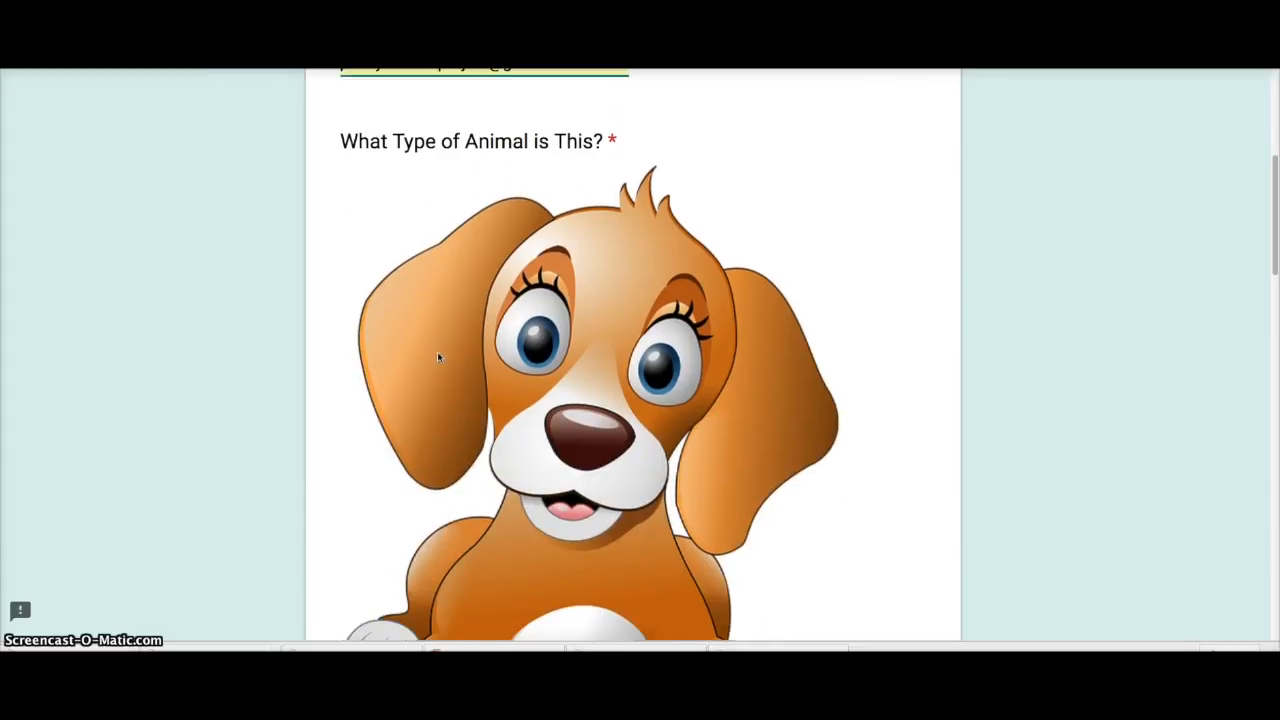
pyautogui.scroll(-5, 437, 351)
# Step: Answer the four quiz questions with Dog, Bone, Cat and True
pyautogui.click(351, 393)
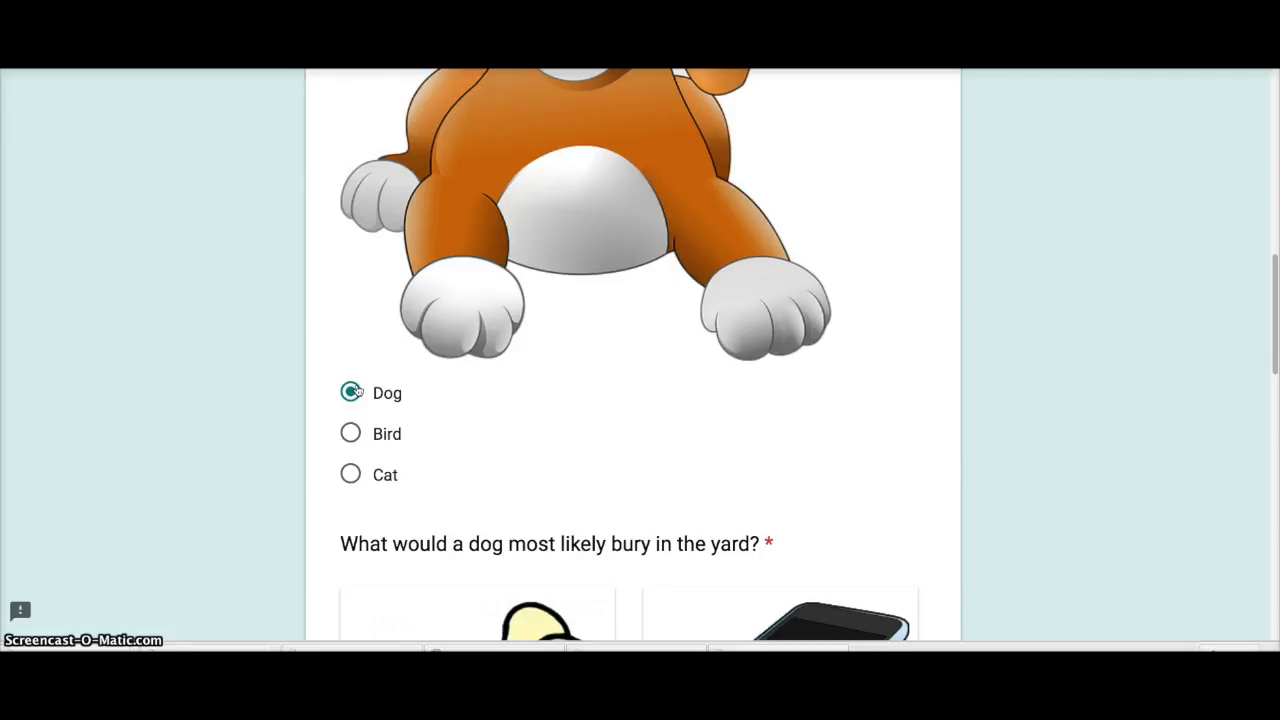
pyautogui.scroll(-3, 357, 391)
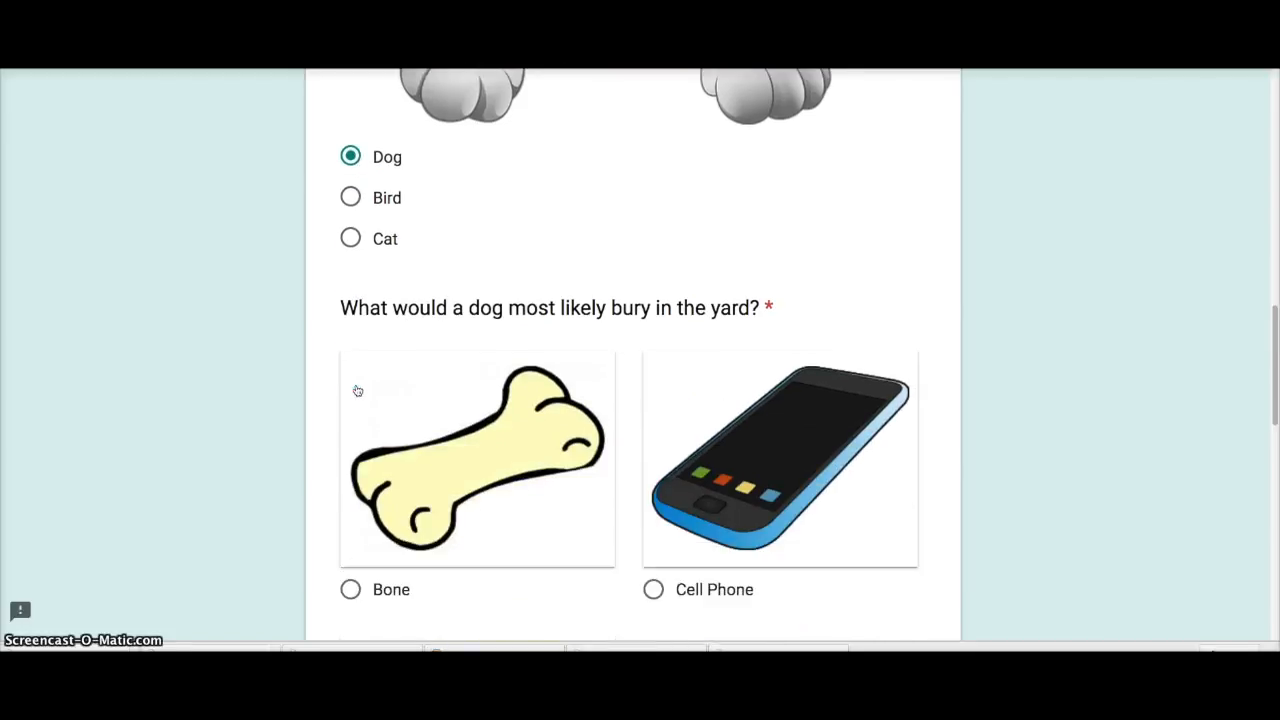
pyautogui.scroll(-3, 357, 391)
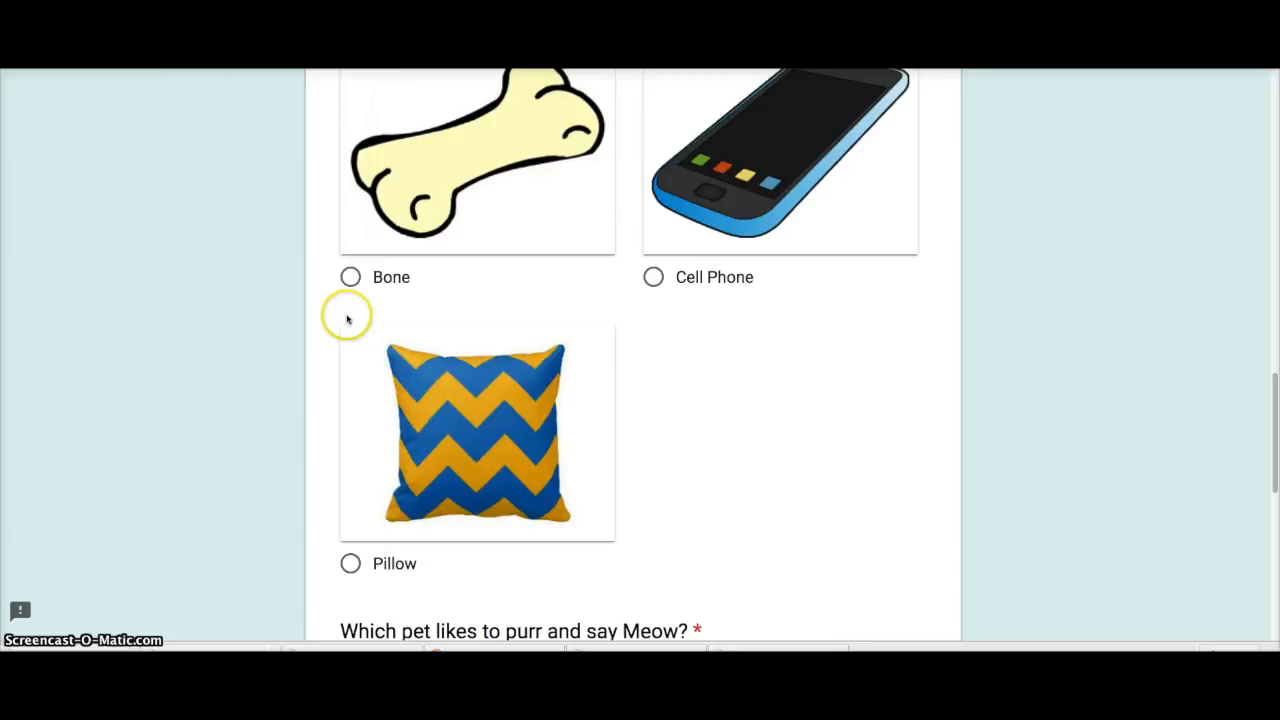
pyautogui.scroll(3, 394, 300)
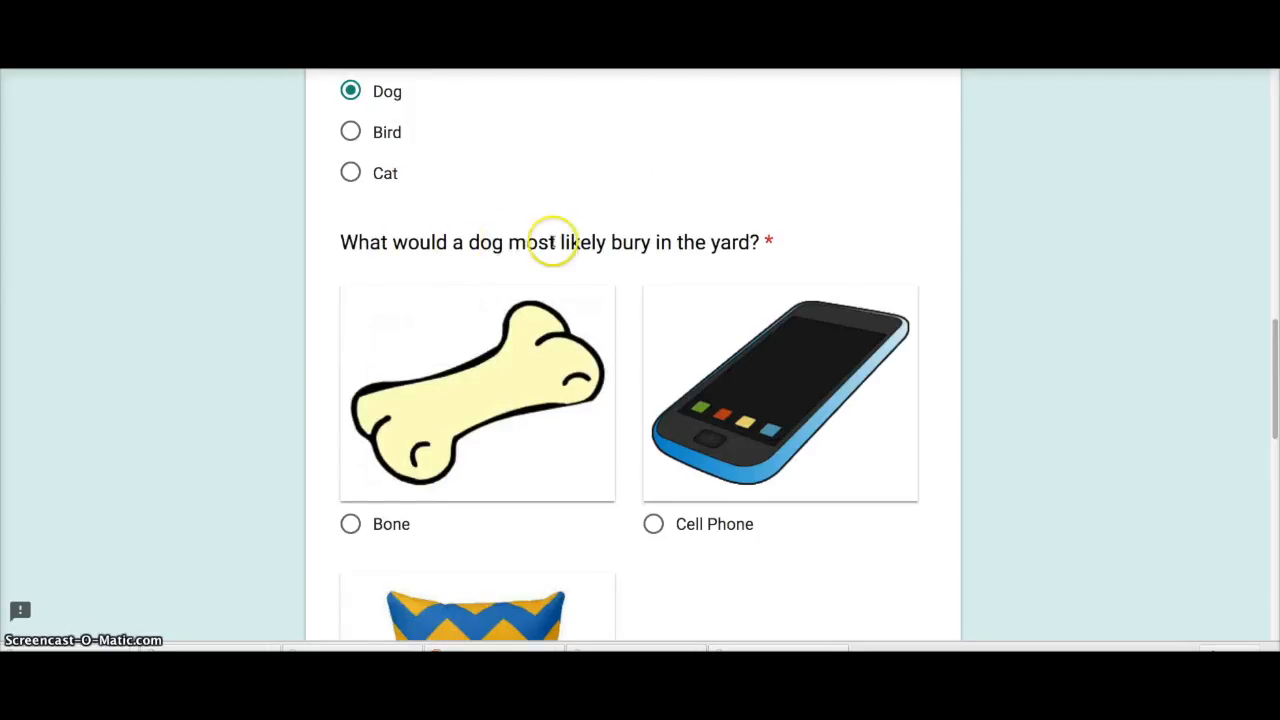
pyautogui.scroll(-3, 500, 372)
pyautogui.click(350, 282)
pyautogui.scroll(-2, 396, 345)
pyautogui.scroll(-2, 399, 347)
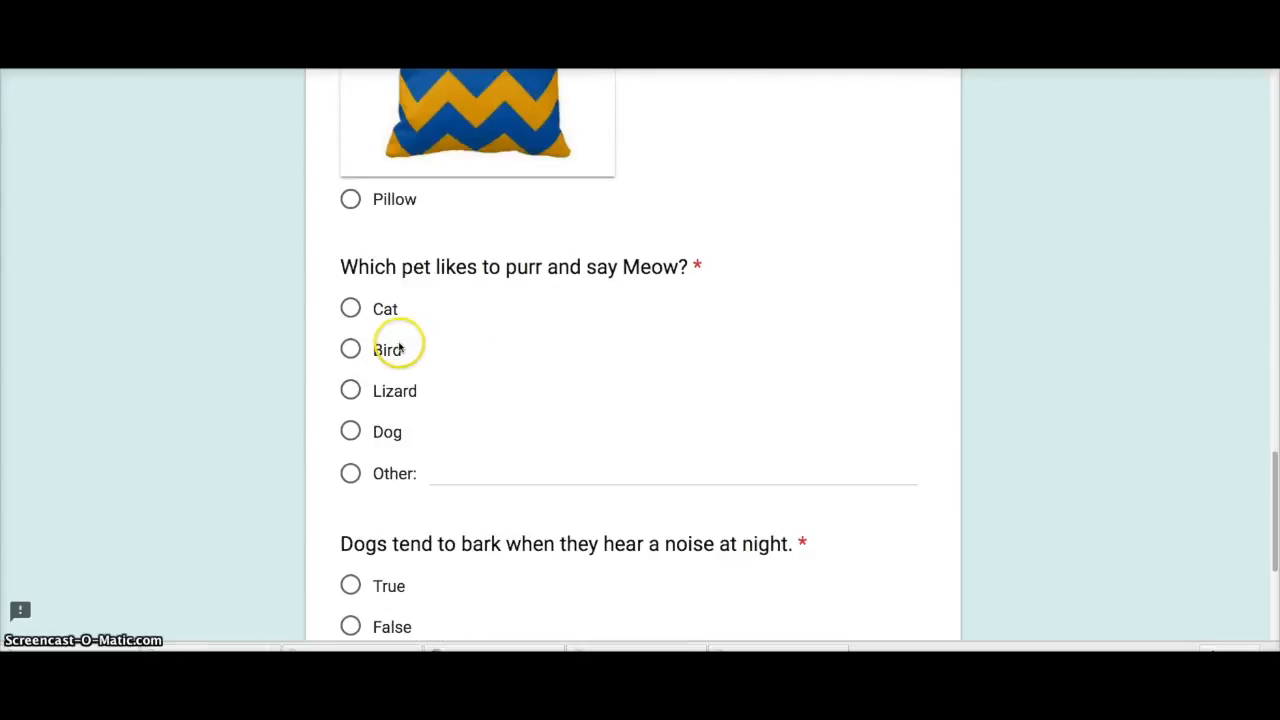
pyautogui.click(350, 308)
pyautogui.scroll(-1, 433, 391)
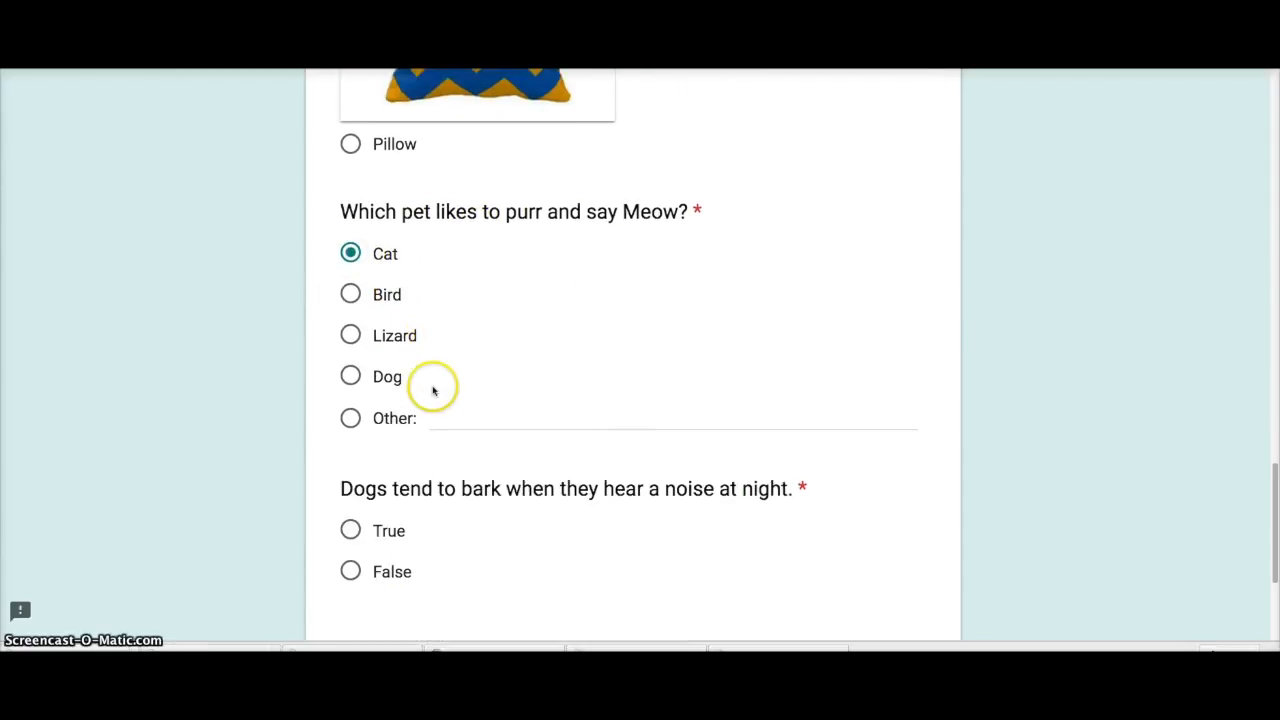
pyautogui.click(350, 531)
pyautogui.scroll(-5, 355, 531)
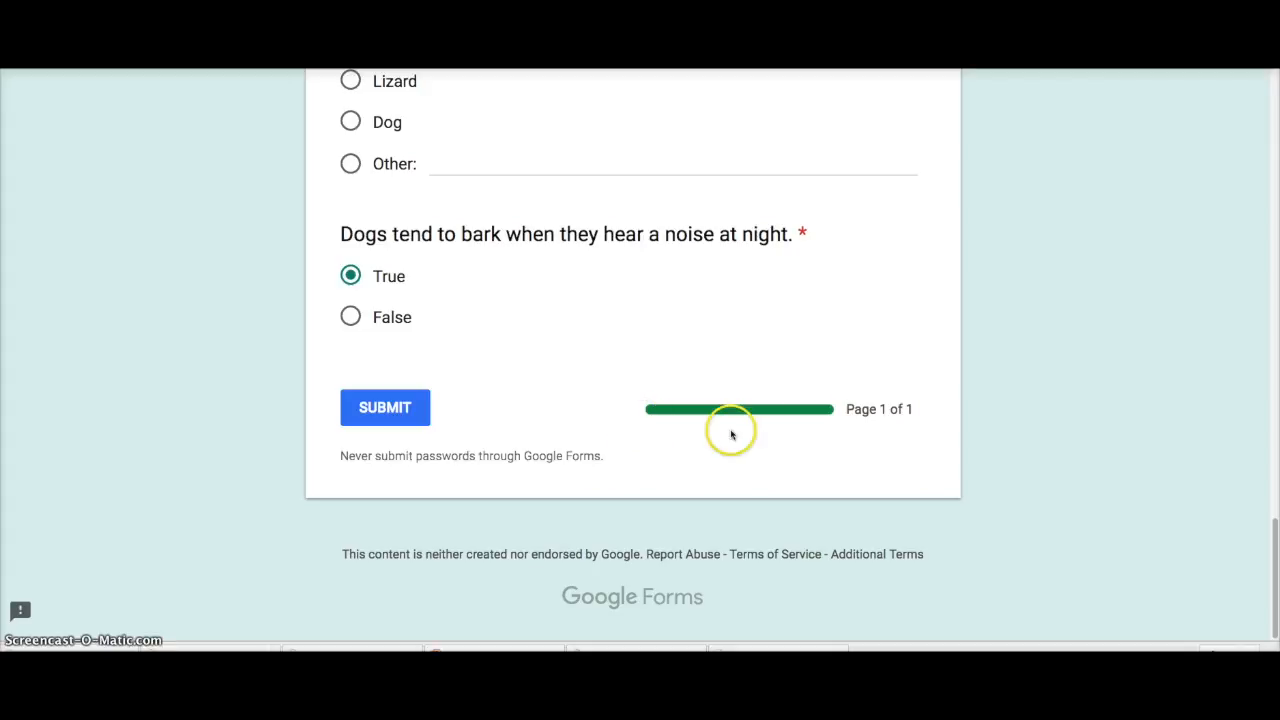
# Step: Submit the quiz and review the graded results, with every answer marked correct
pyautogui.click(383, 412)
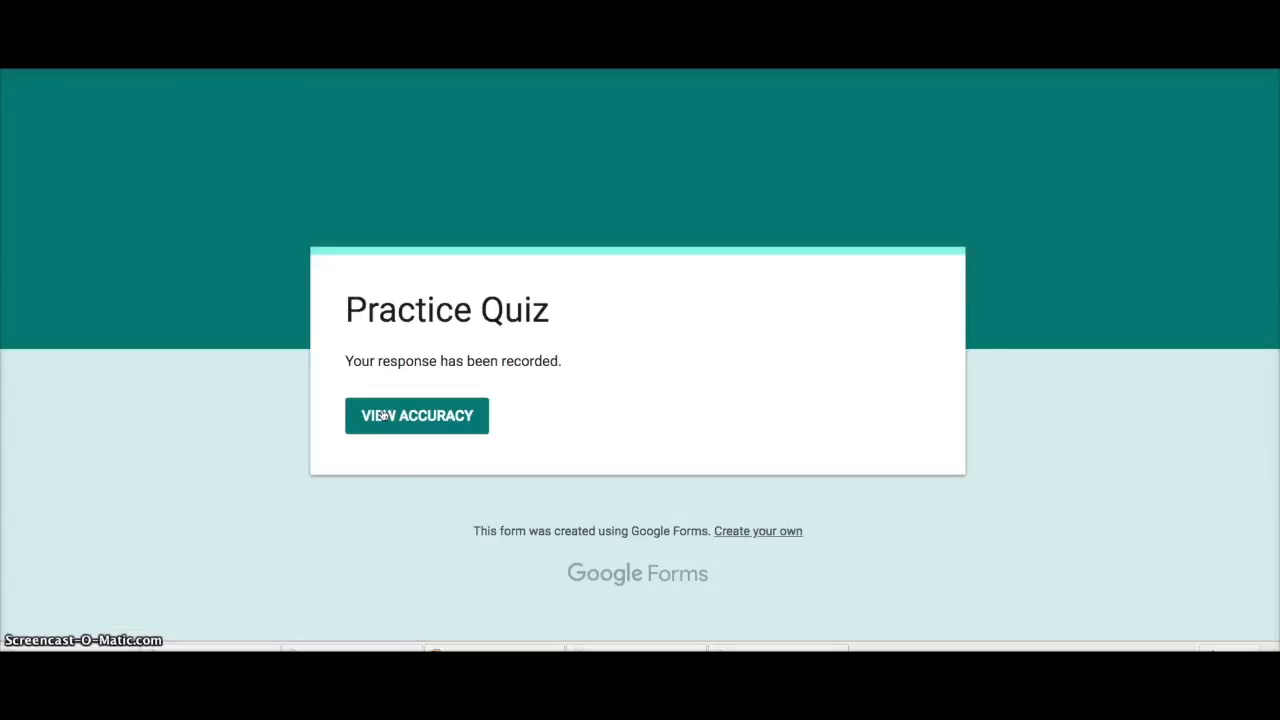
pyautogui.click(434, 431)
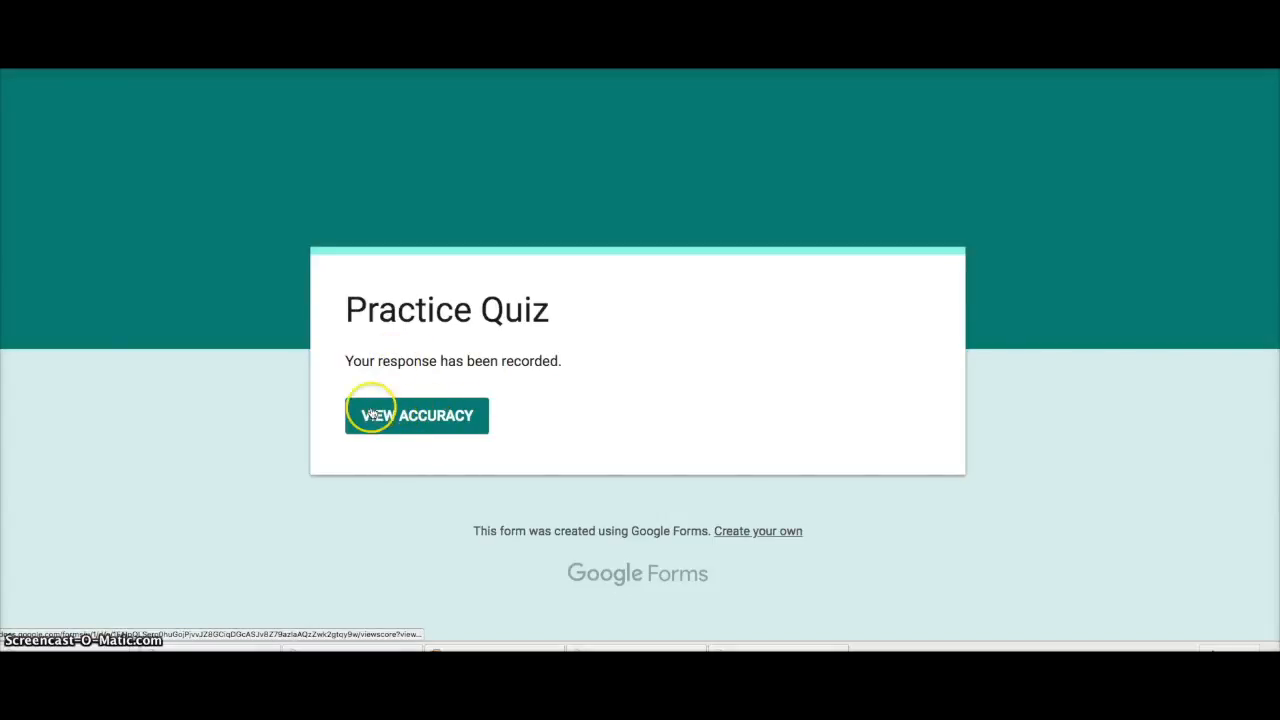
pyautogui.click(403, 422)
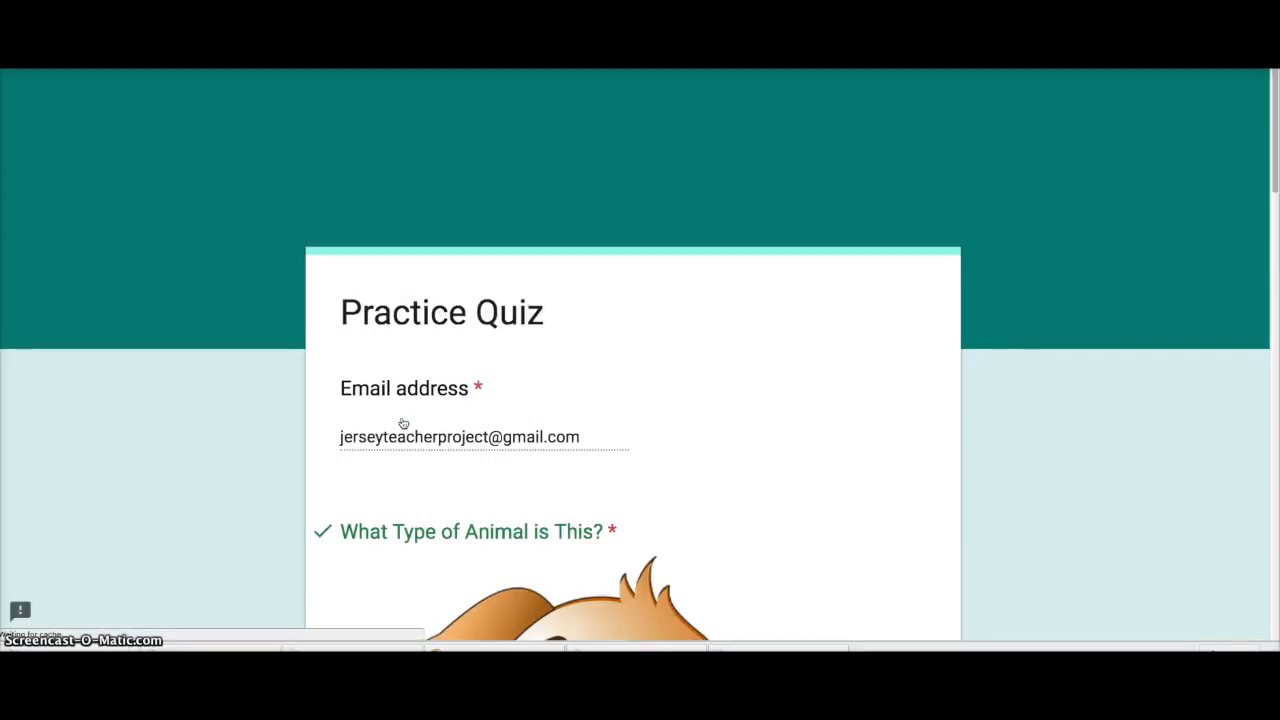
pyautogui.scroll(-2, 406, 480)
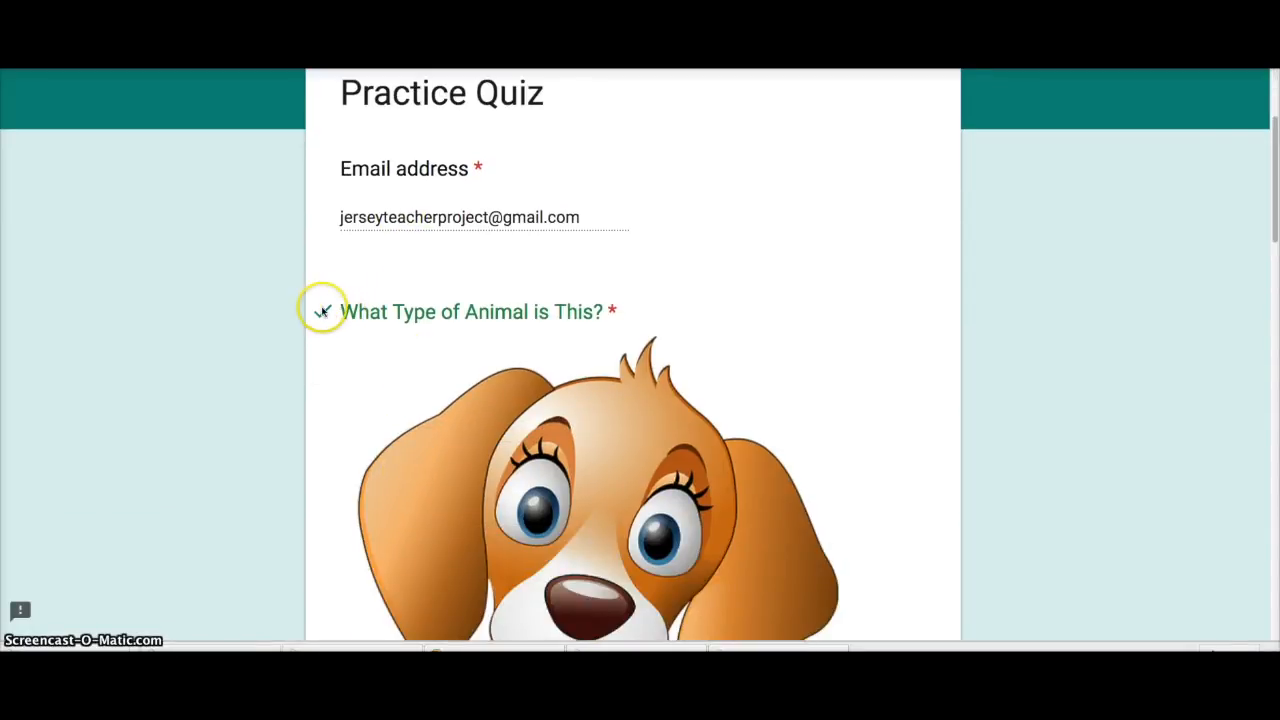
pyautogui.scroll(-10, 408, 408)
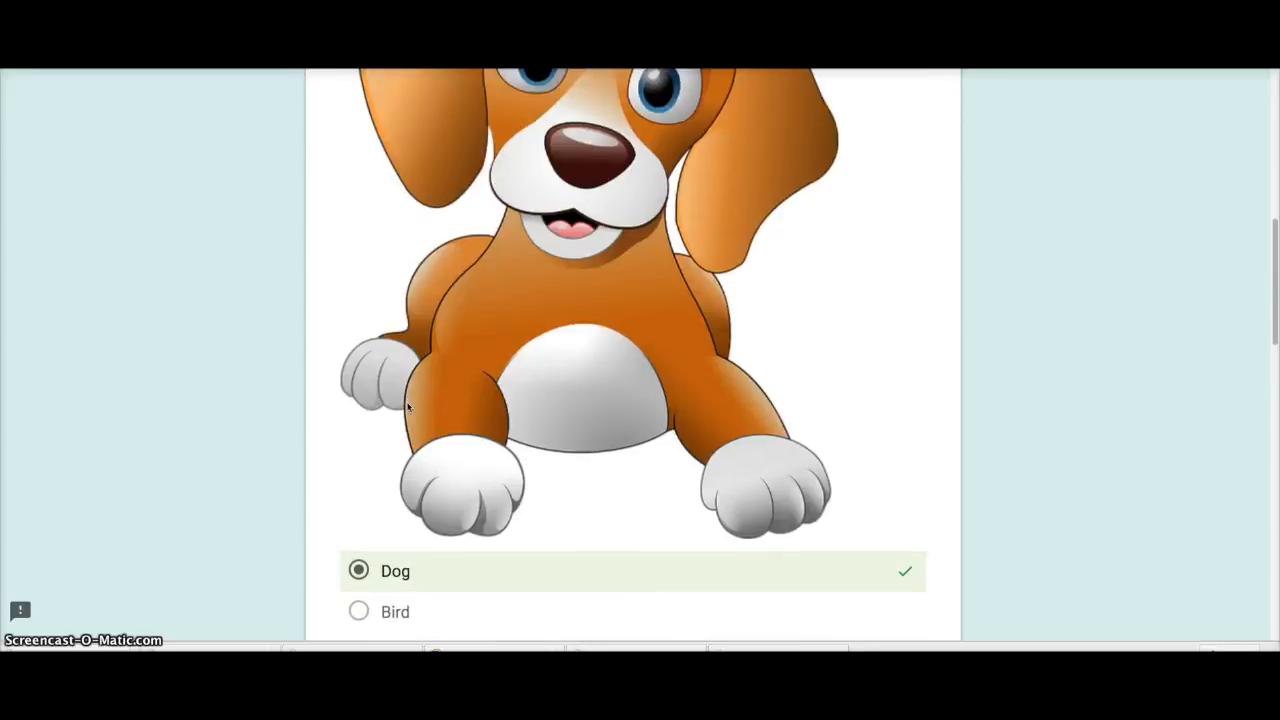
pyautogui.scroll(-5, 389, 429)
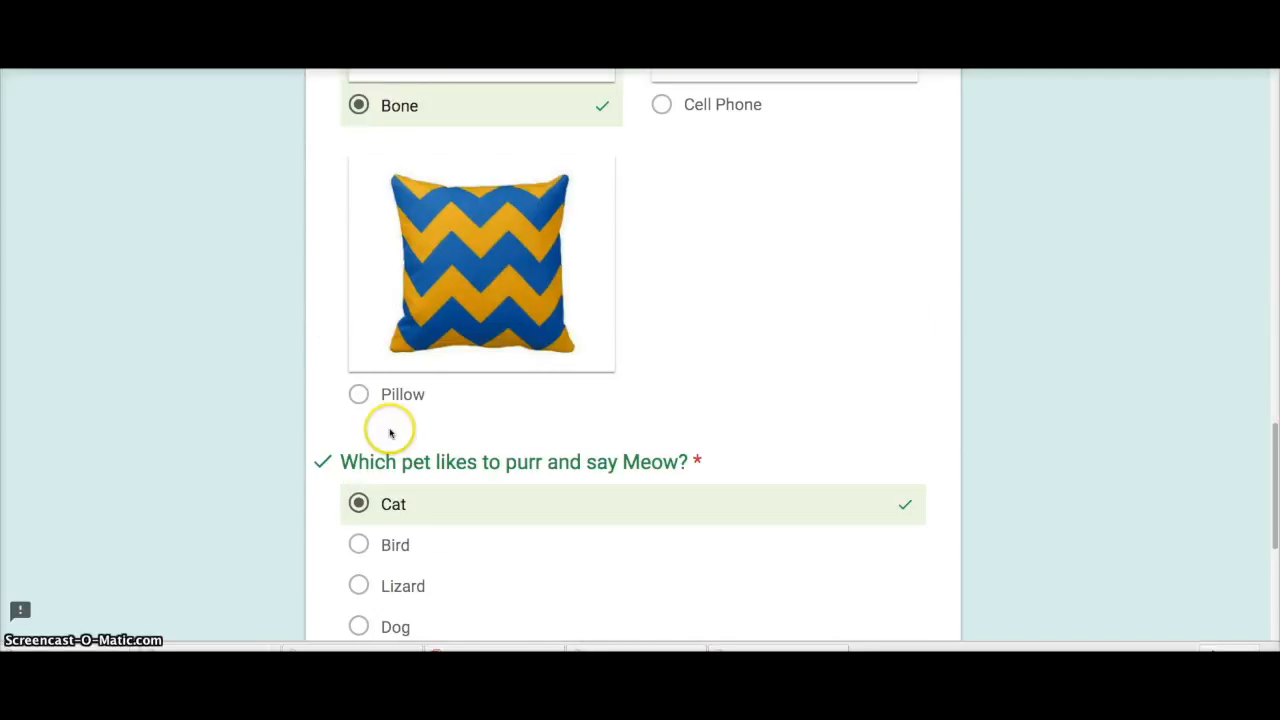
pyautogui.scroll(-3, 400, 423)
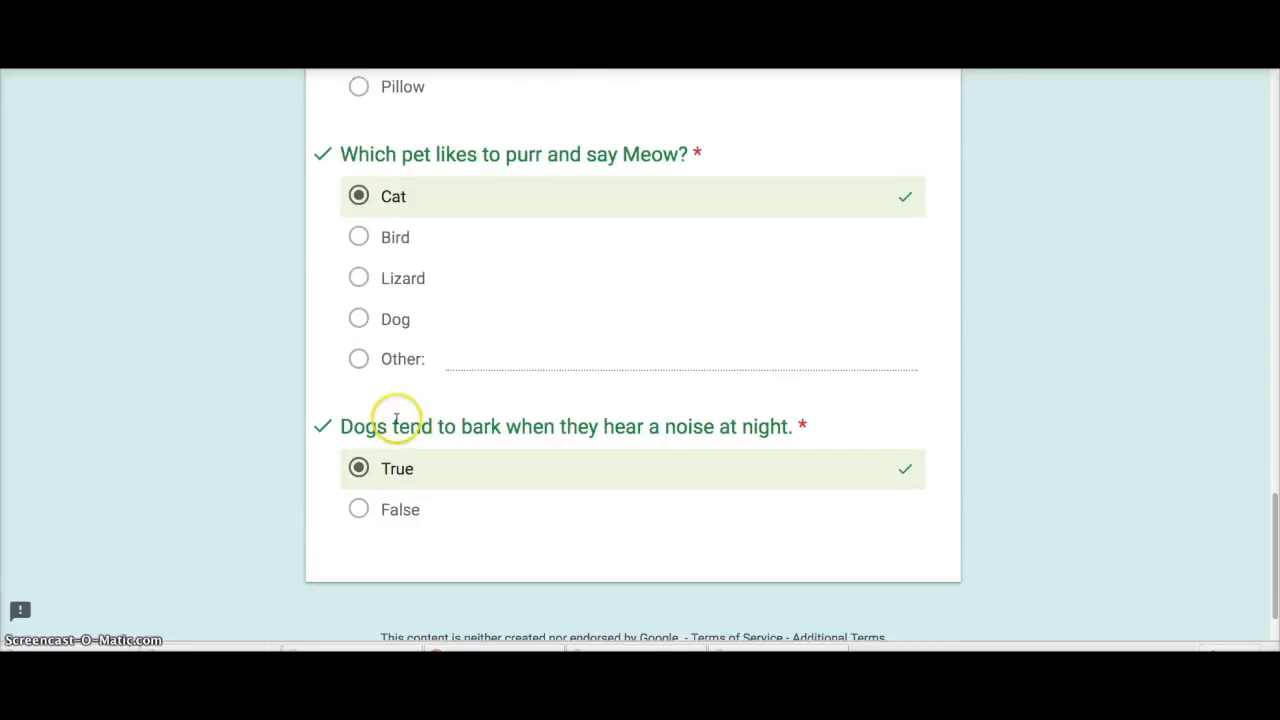
pyautogui.scroll(5, 366, 428)
pyautogui.scroll(15, 390, 429)
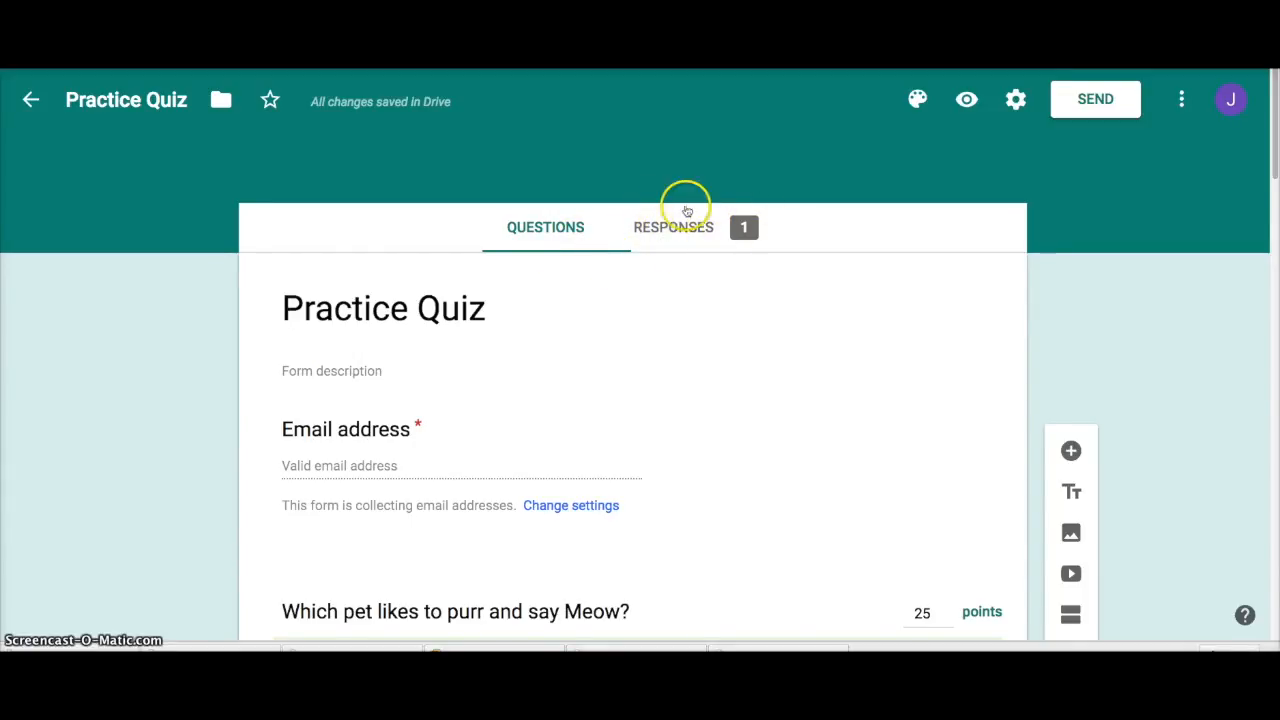
# Step: Review the Responses summary, with 100 / 100 average, median and range, then view the individual response
pyautogui.click(705, 231)
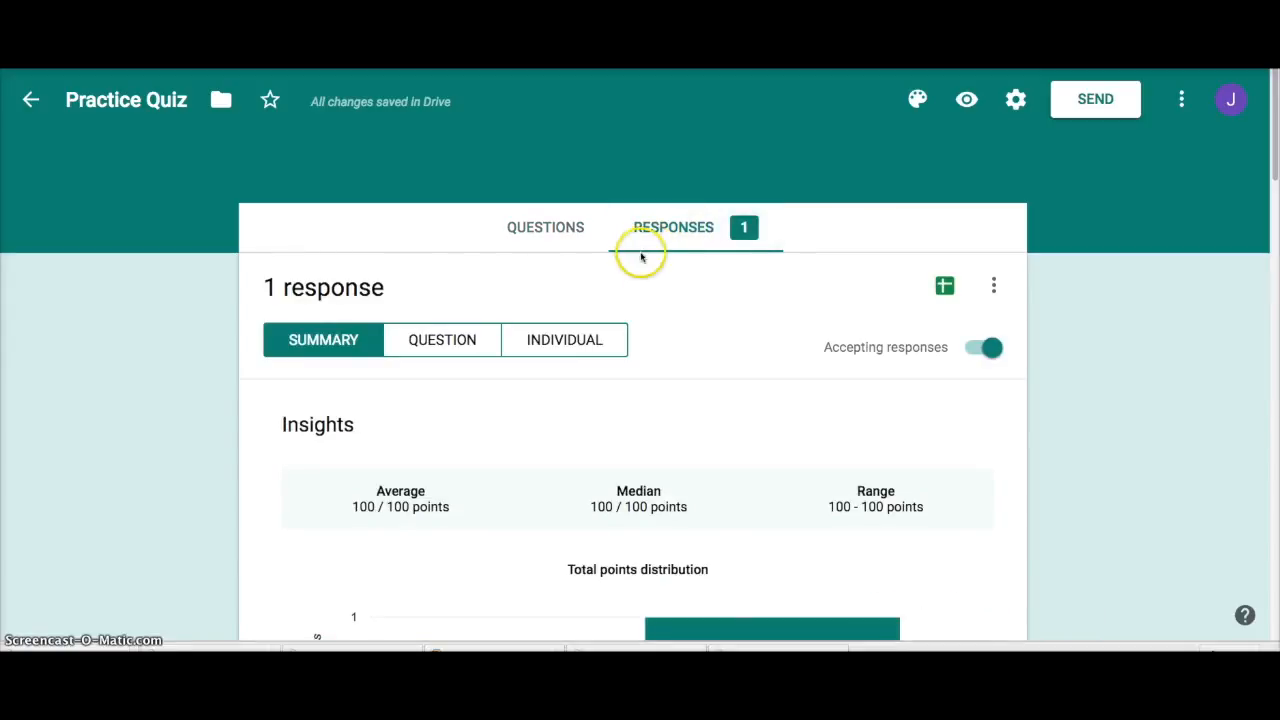
pyautogui.scroll(-2, 610, 312)
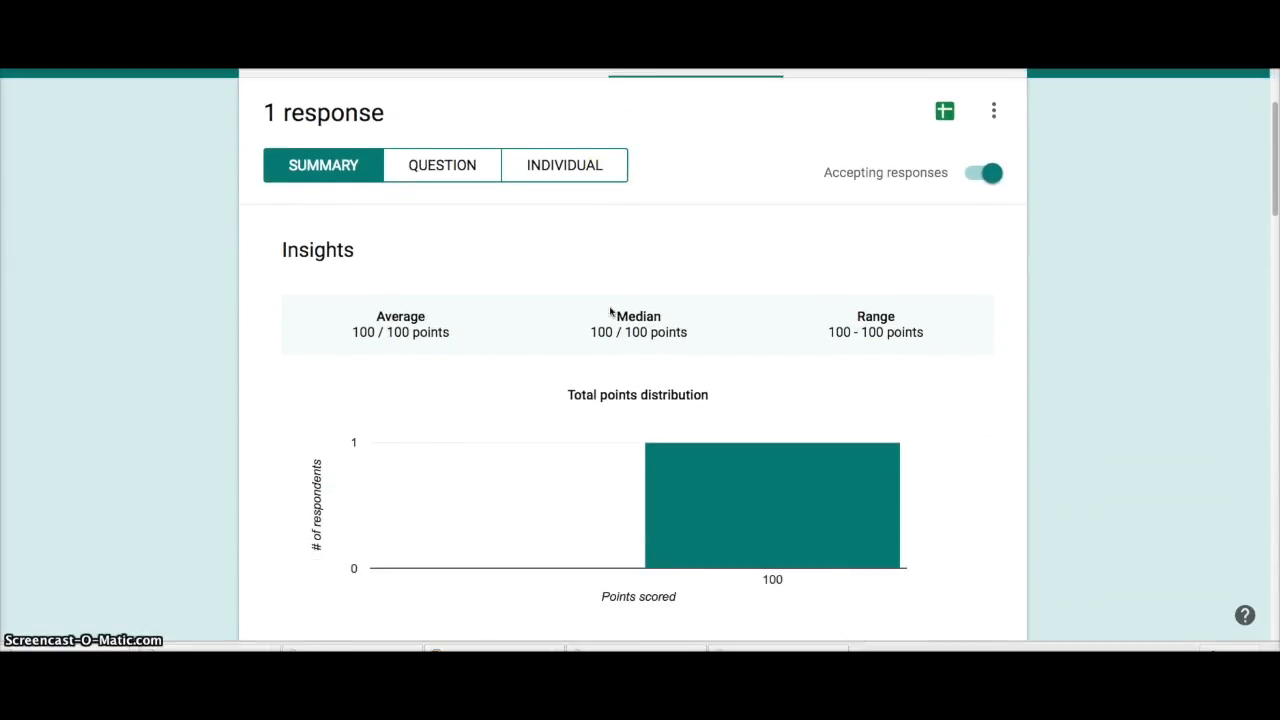
pyautogui.scroll(-1, 610, 312)
pyautogui.scroll(-1, 610, 312)
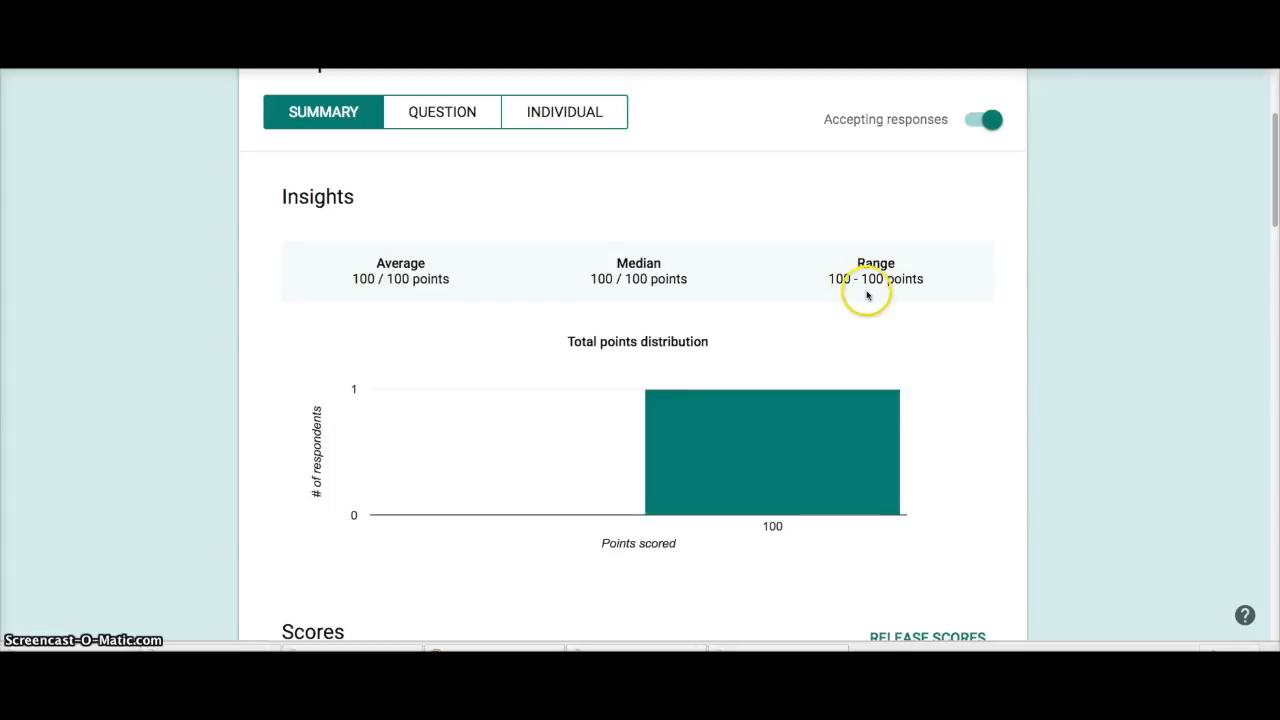
pyautogui.scroll(-2, 849, 283)
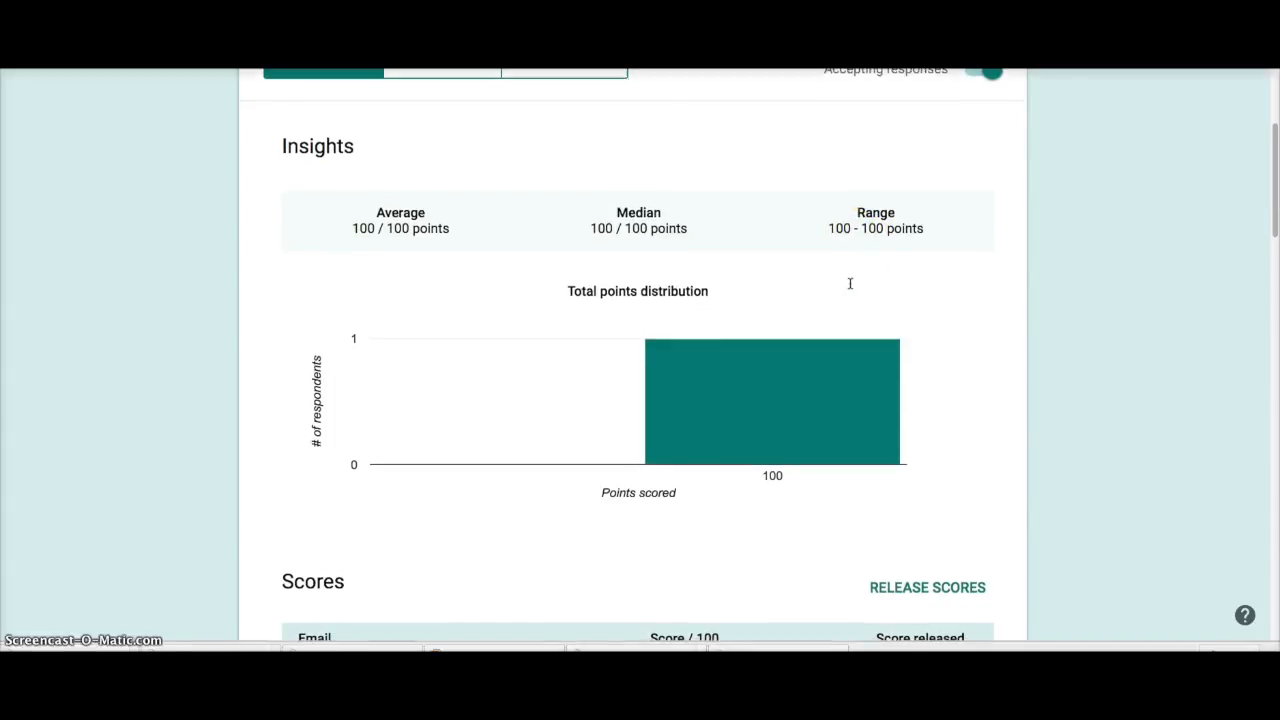
pyautogui.moveTo(734, 337)
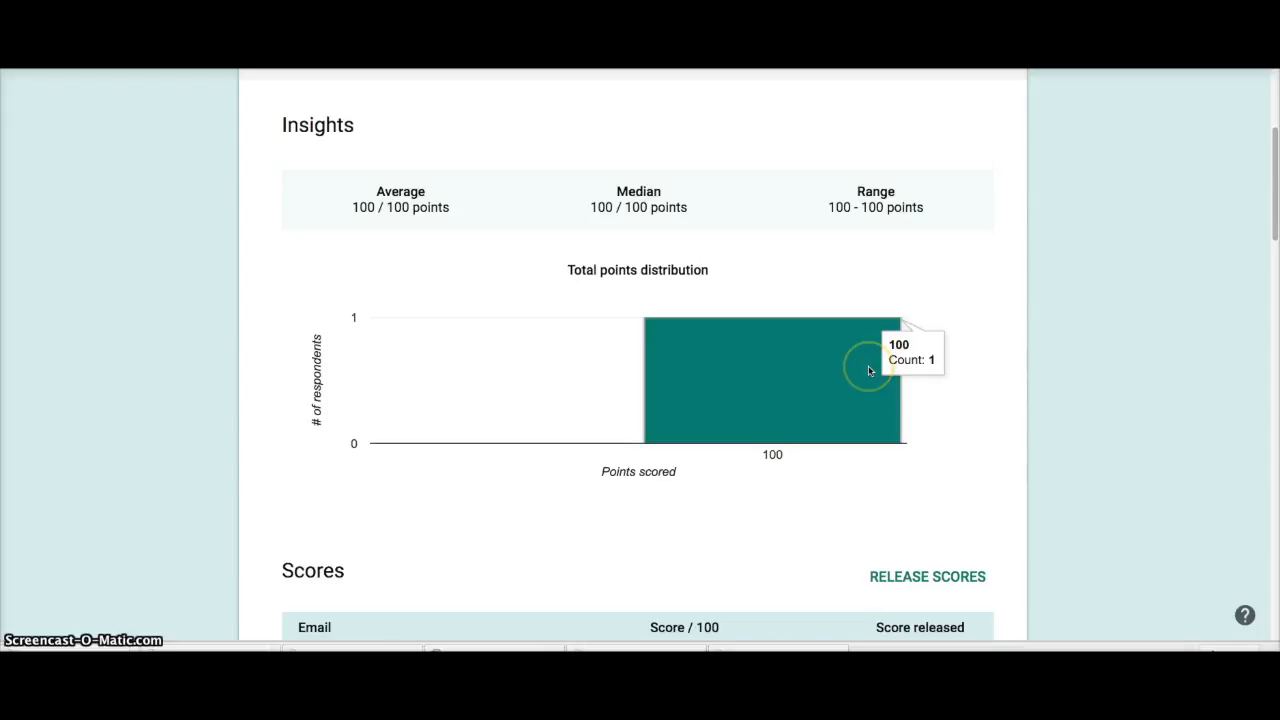
pyautogui.scroll(-3, 869, 371)
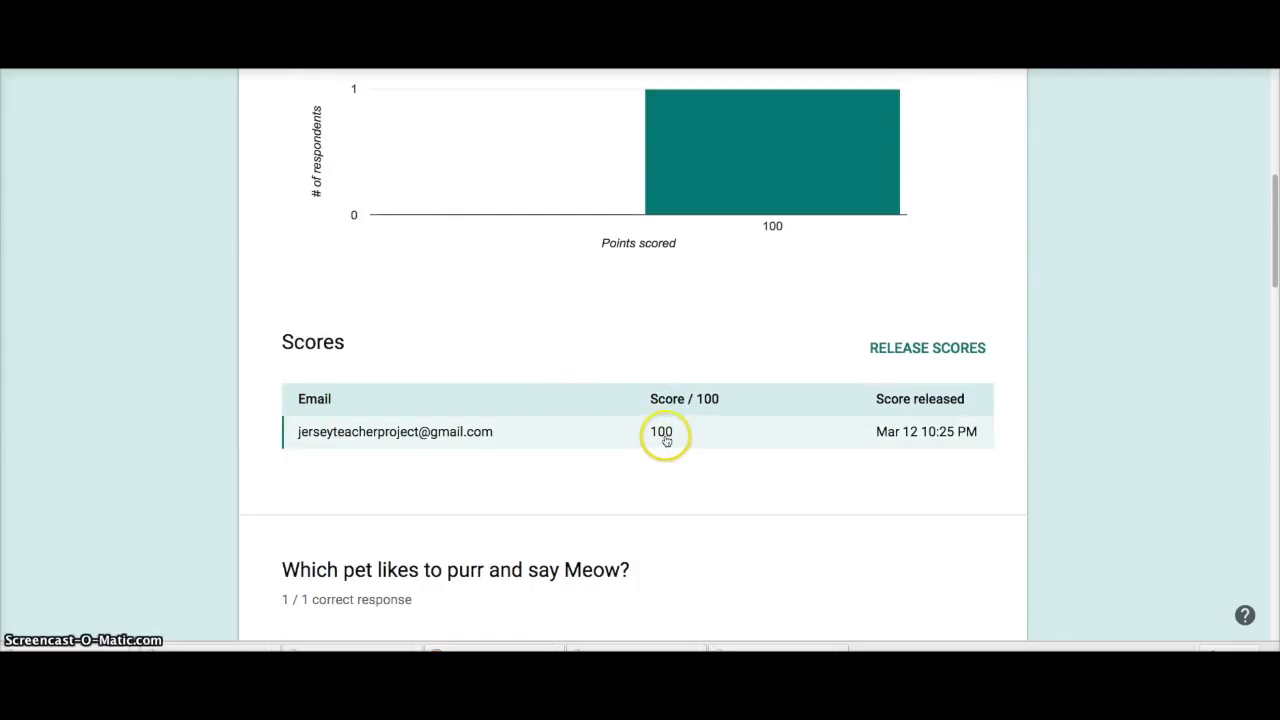
pyautogui.scroll(-5, 665, 440)
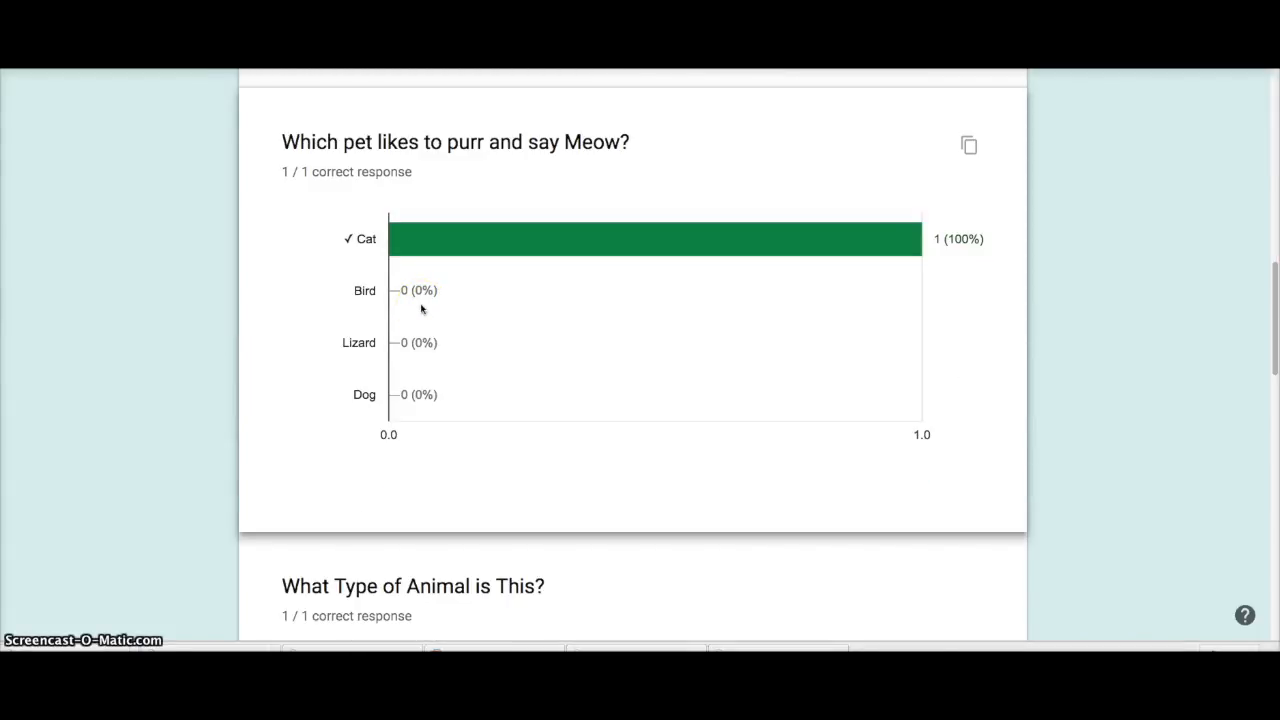
pyautogui.scroll(-2, 489, 214)
pyautogui.scroll(-7, 500, 357)
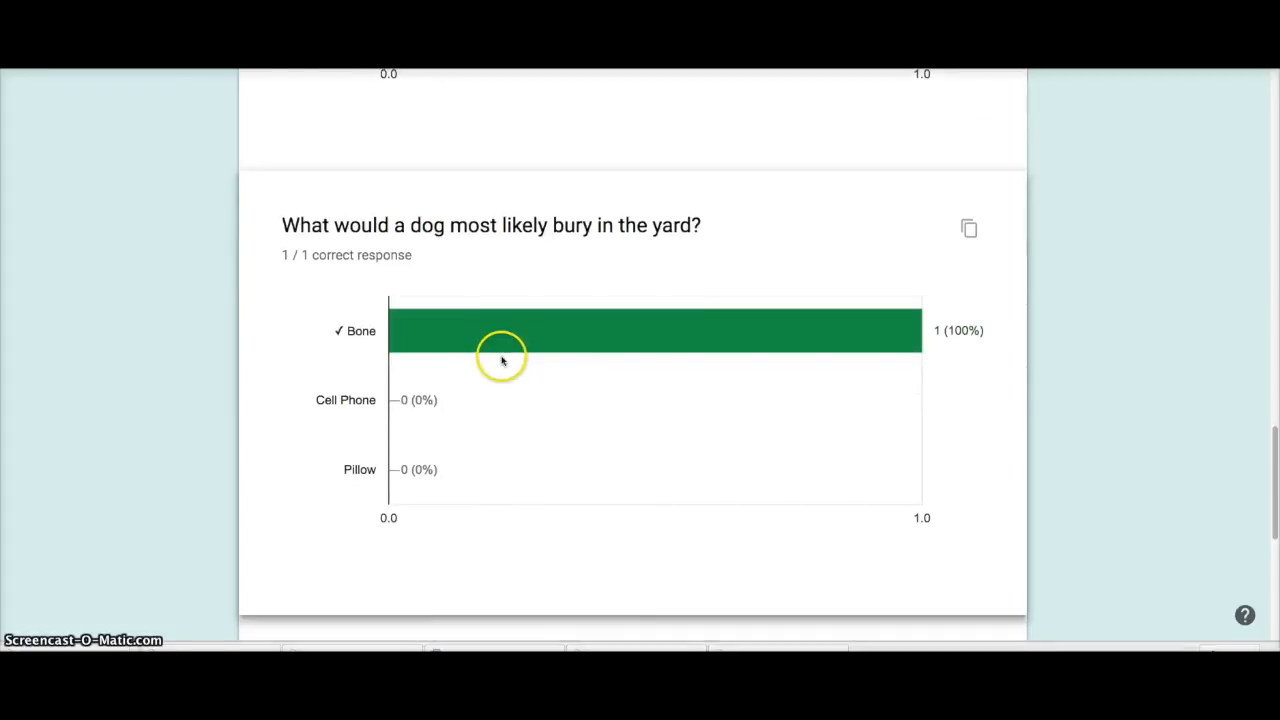
pyautogui.scroll(10, 502, 360)
pyautogui.scroll(5, 502, 360)
pyautogui.click(548, 195)
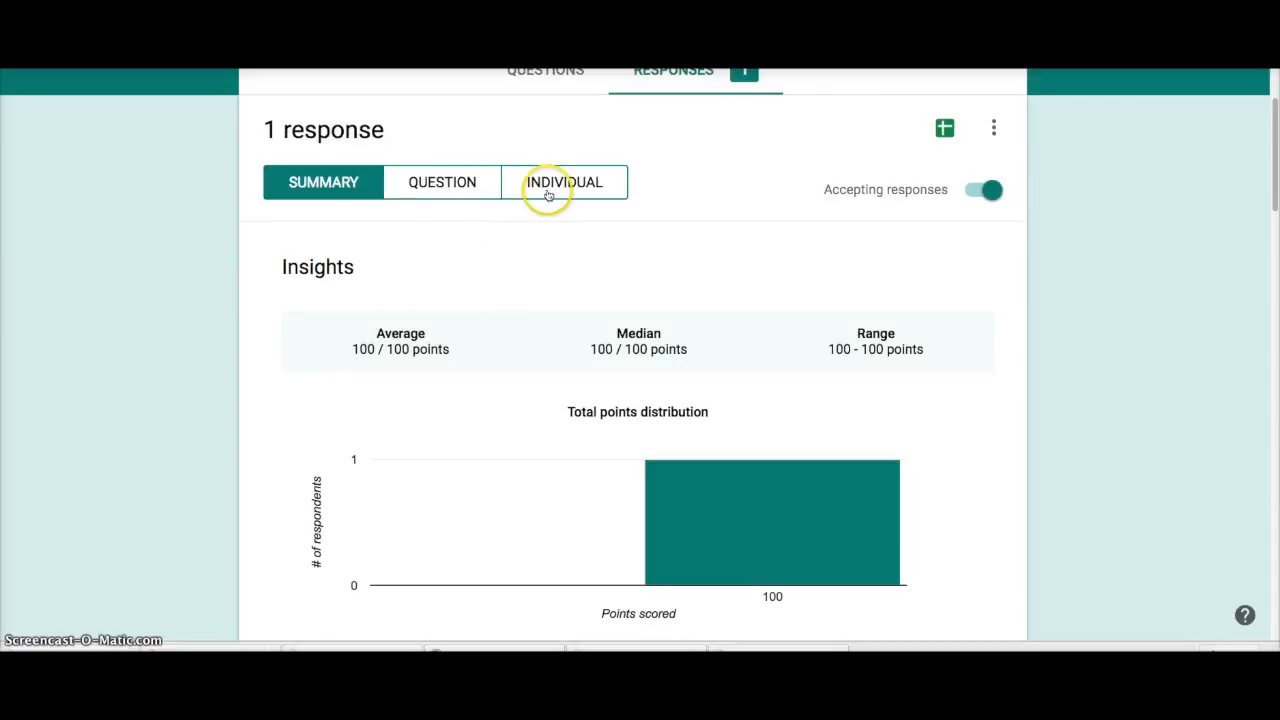
# Step: Review the individual response, then start linking responses to a new Practice Quiz (Responses) spreadsheet
pyautogui.scroll(-1, 466, 309)
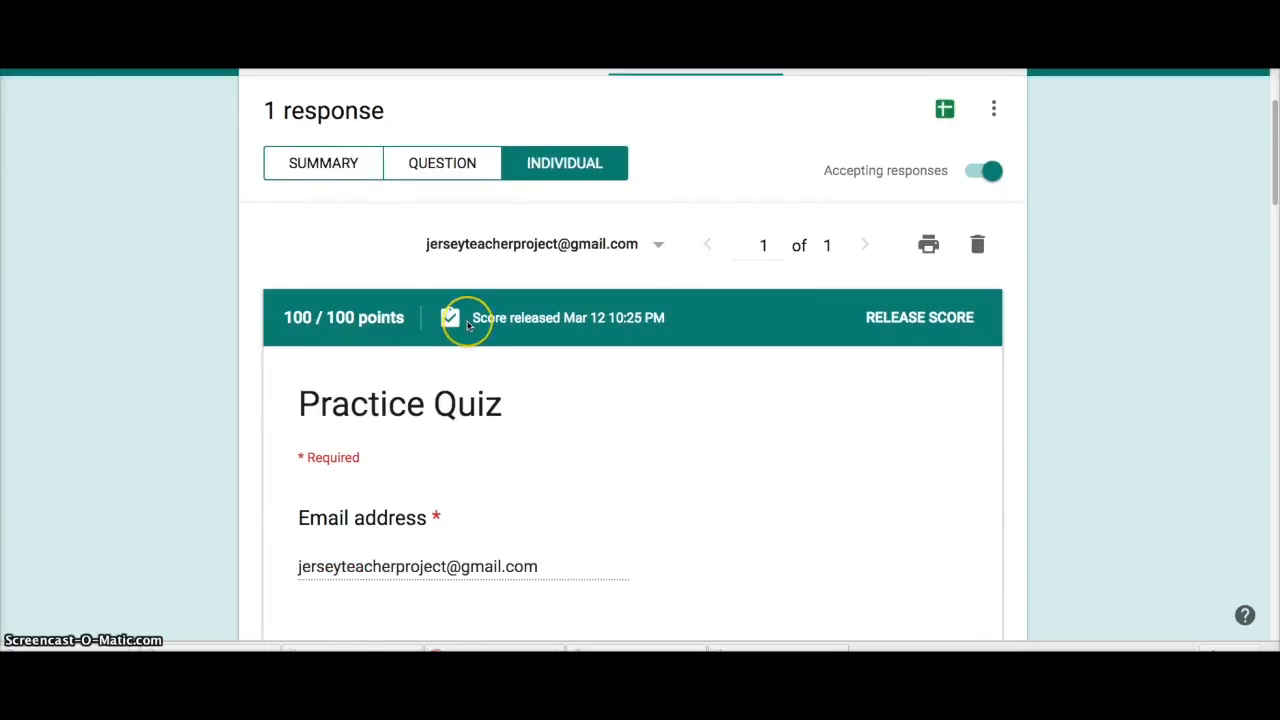
pyautogui.scroll(-3, 466, 325)
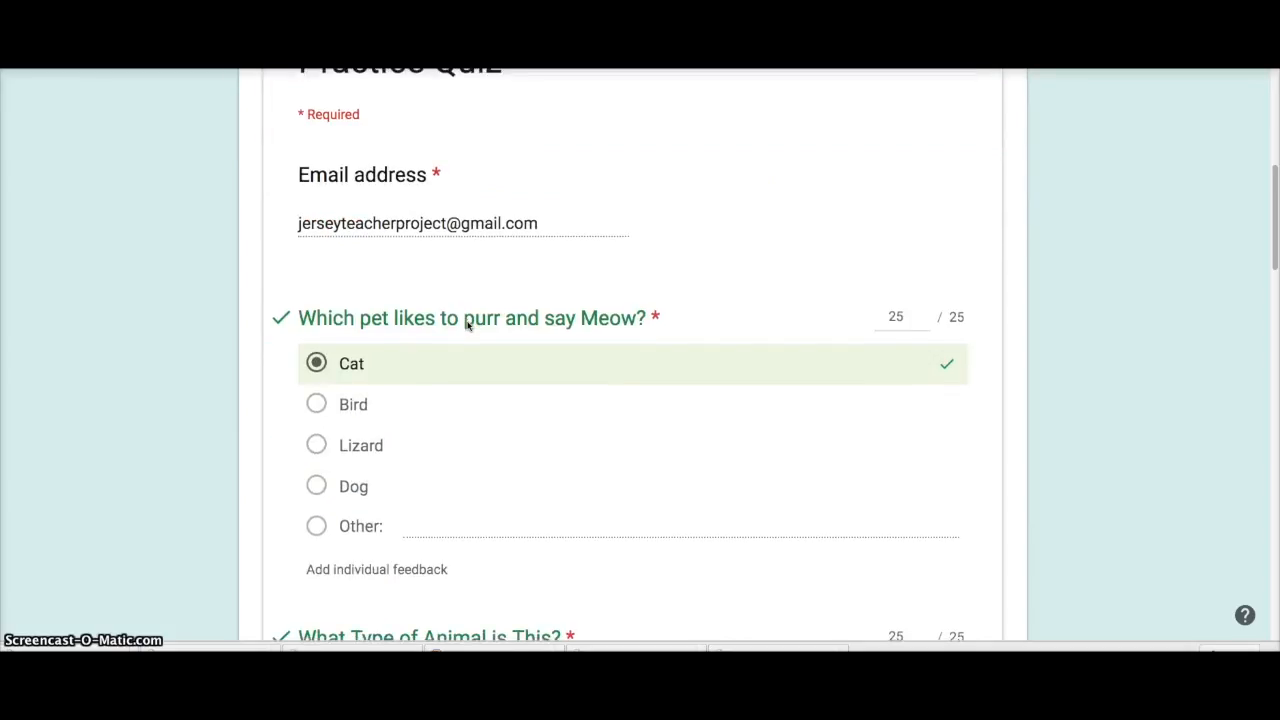
pyautogui.scroll(-5, 466, 325)
pyautogui.scroll(-8, 467, 325)
pyautogui.scroll(-8, 467, 325)
pyautogui.scroll(3, 467, 325)
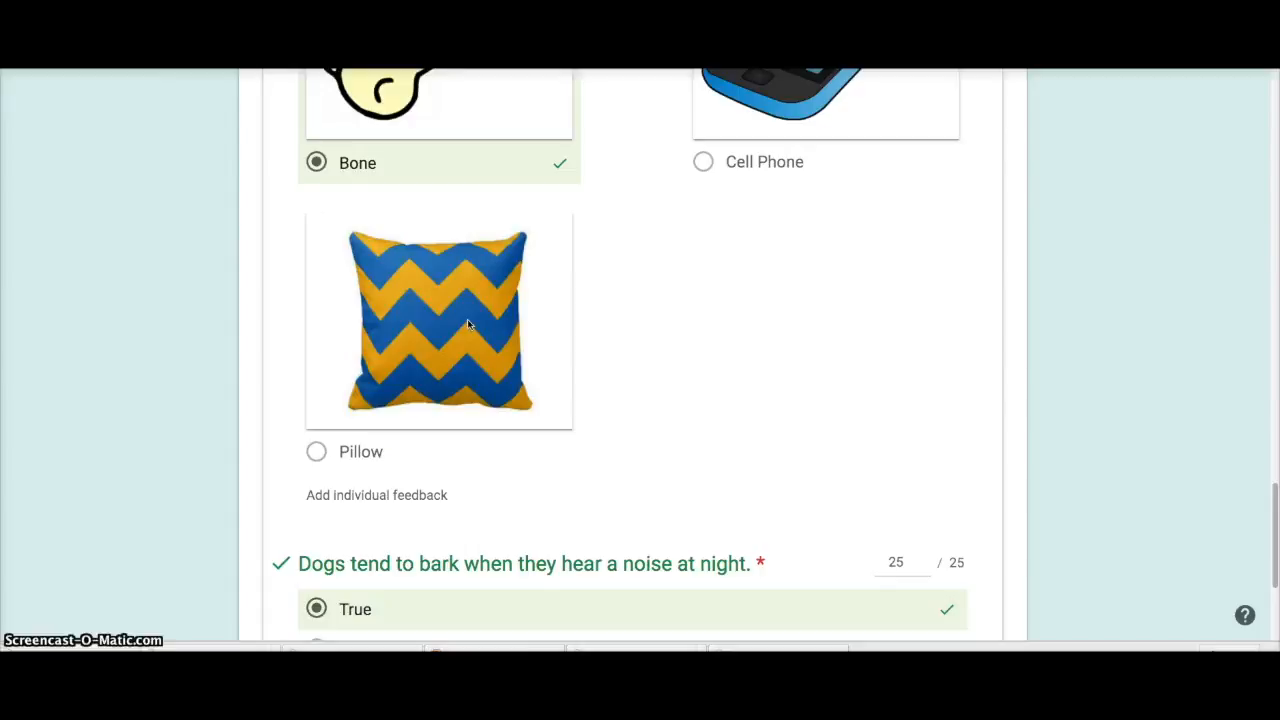
pyautogui.scroll(15, 467, 325)
pyautogui.scroll(4, 467, 325)
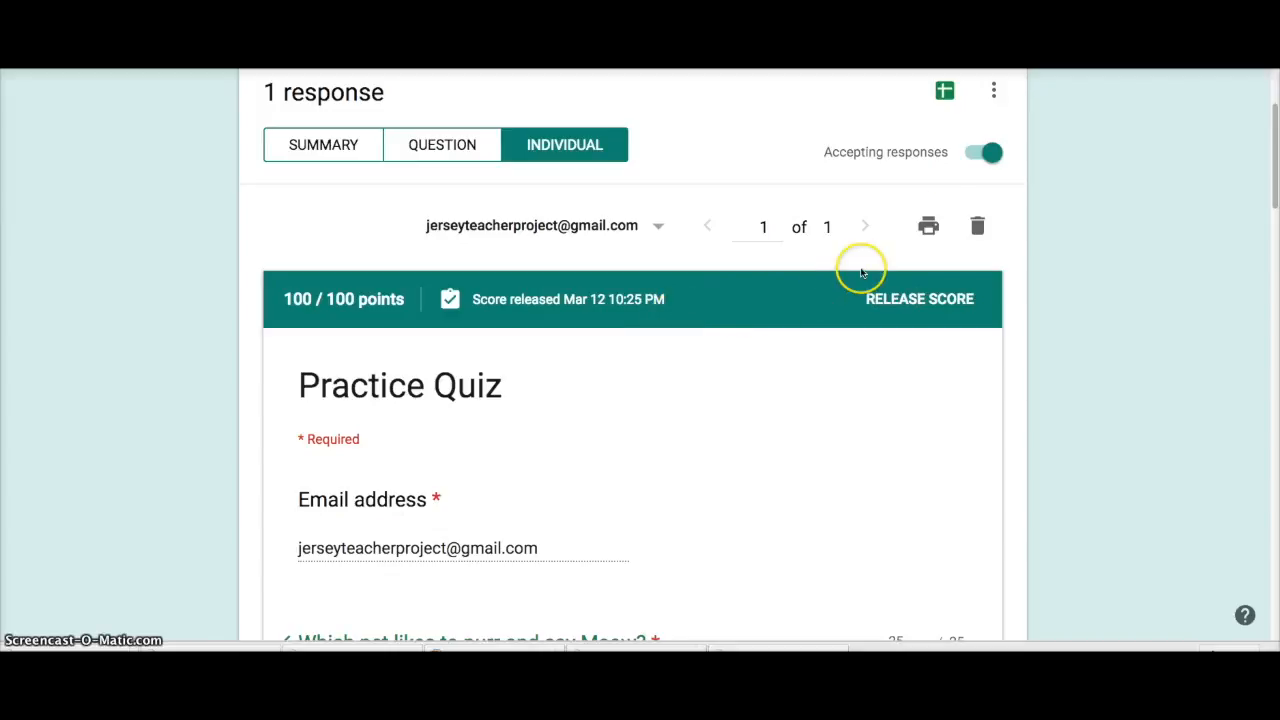
pyautogui.click(946, 93)
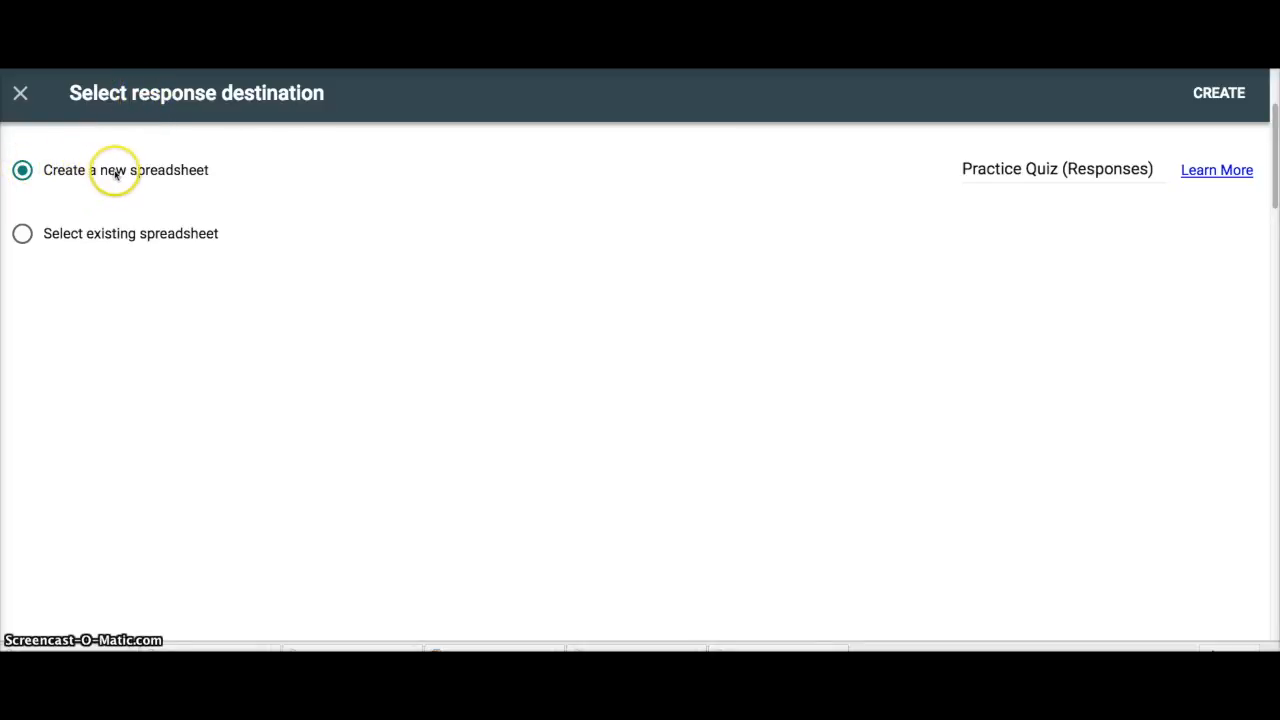
# Step: Create the Practice Quiz (Responses) sheet, check its timestamp and 100 / 100 score, then return to Forms
pyautogui.click(1228, 93)
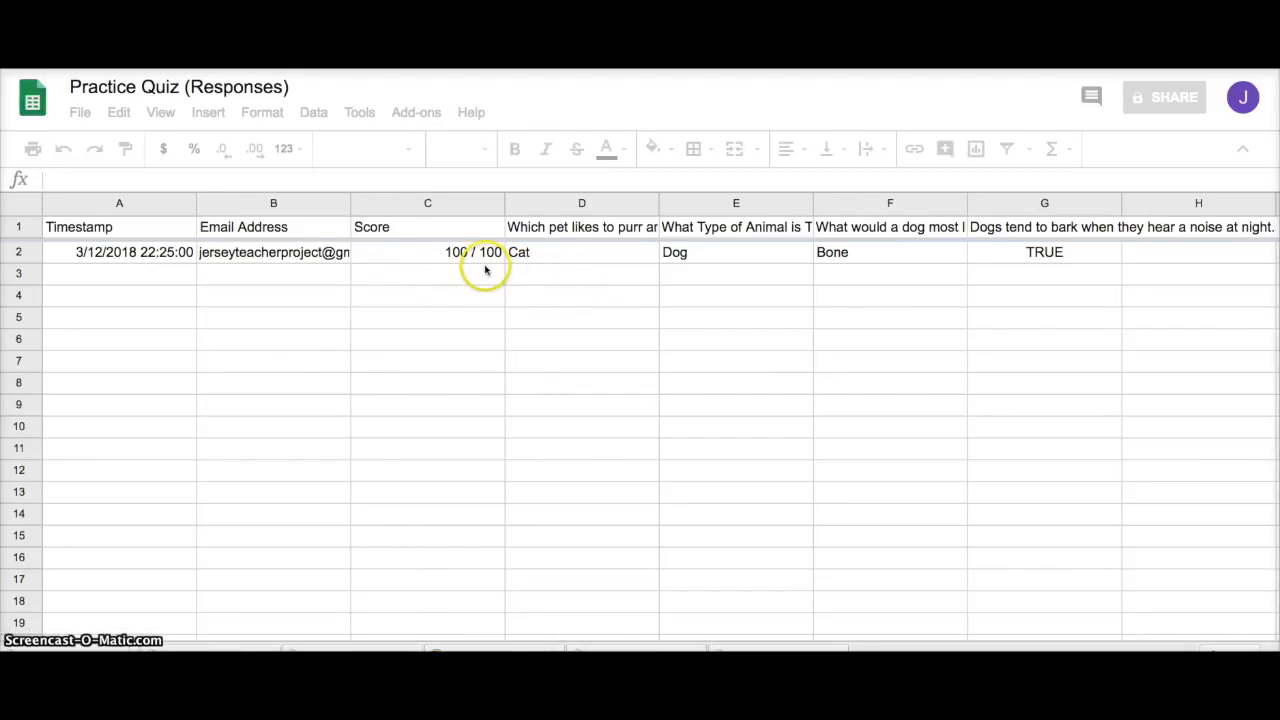
pyautogui.click(100, 257)
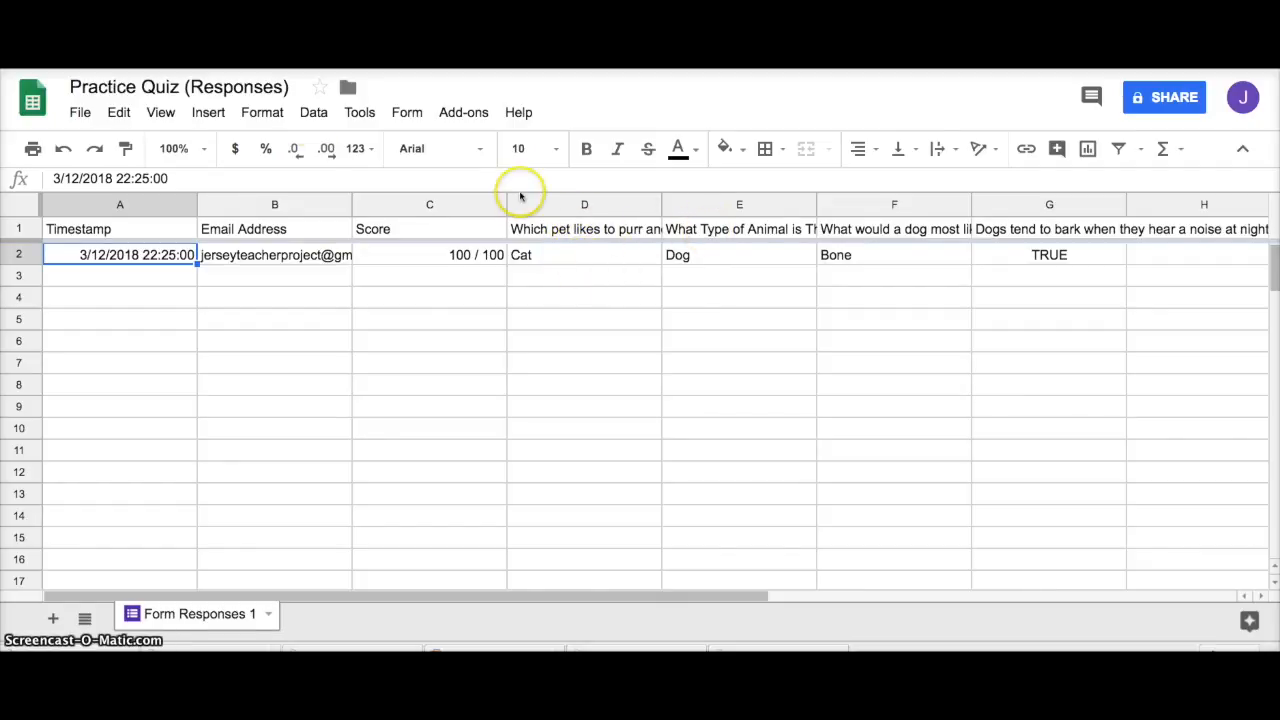
pyautogui.moveTo(75, 87); pyautogui.dragTo(288, 95)
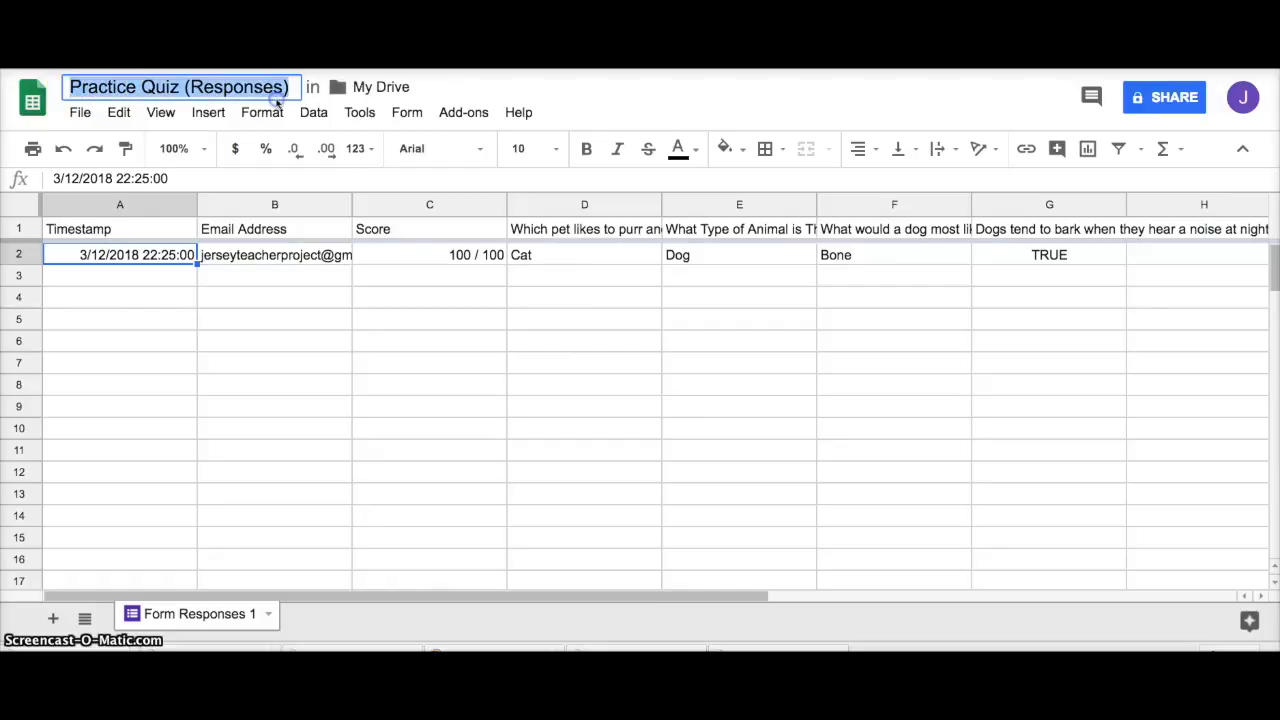
pyautogui.click(373, 255)
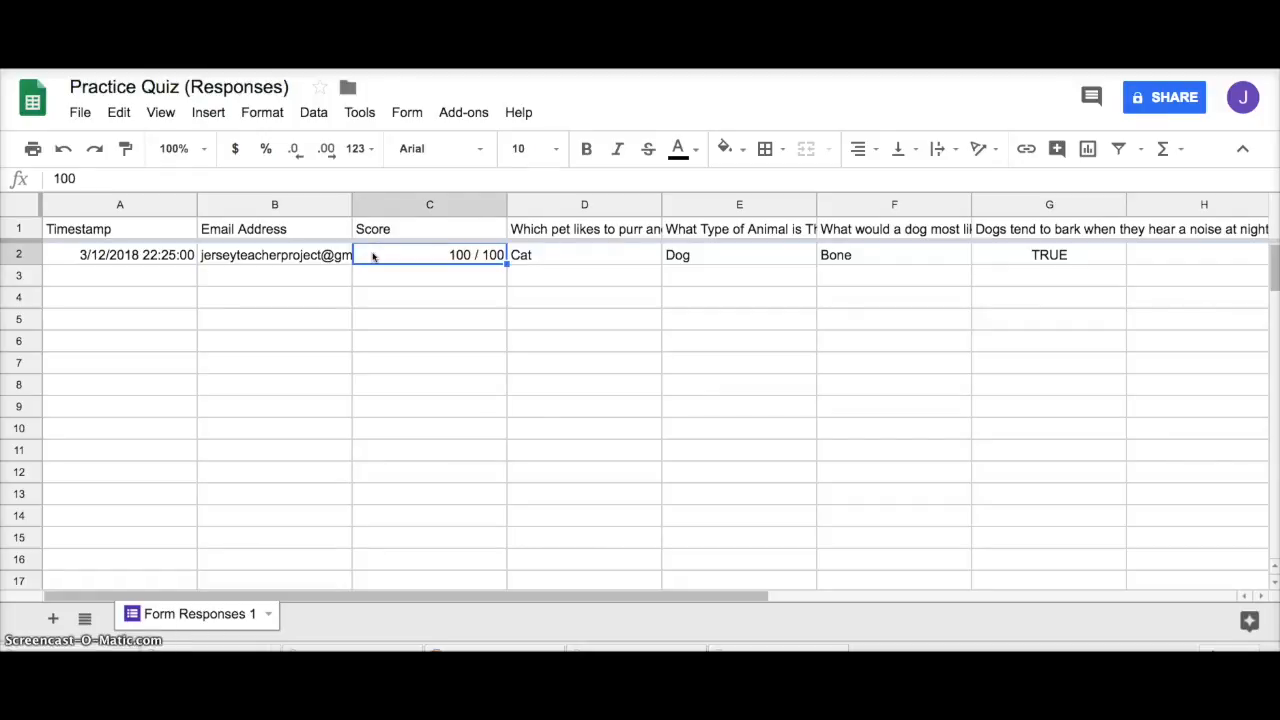
pyautogui.hotkey('ctrl', 'shift', 'Tab')
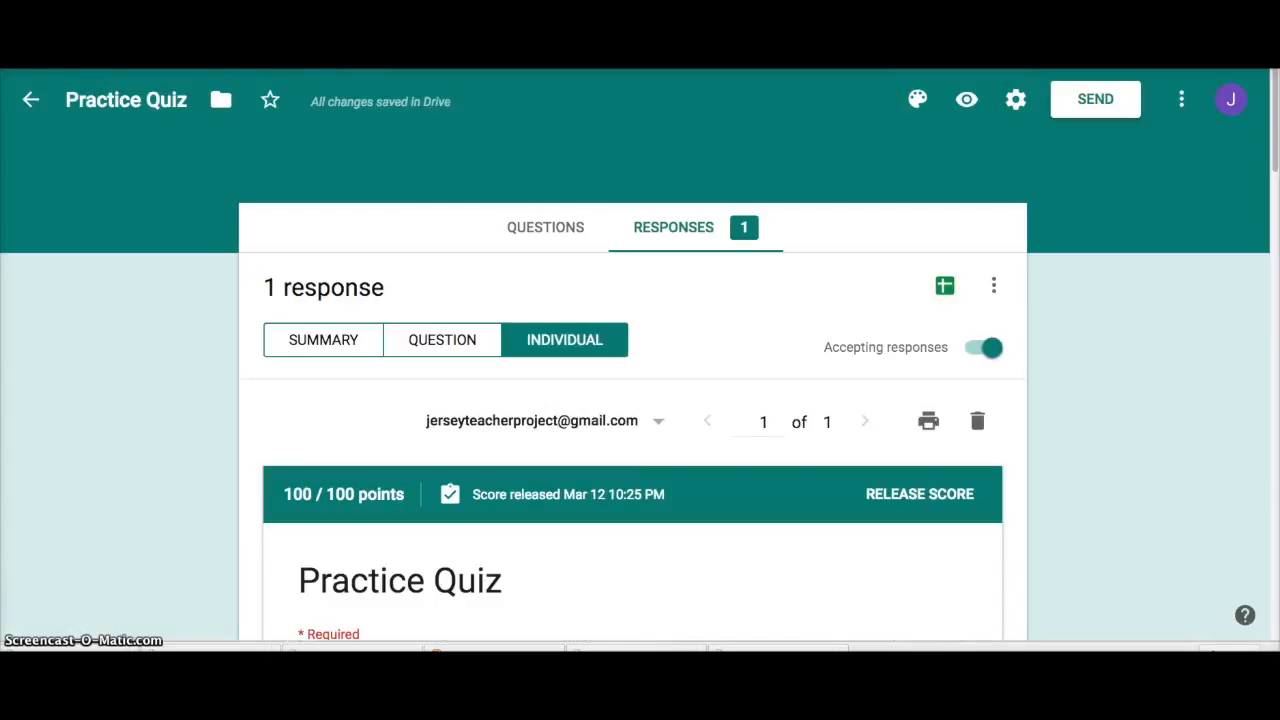